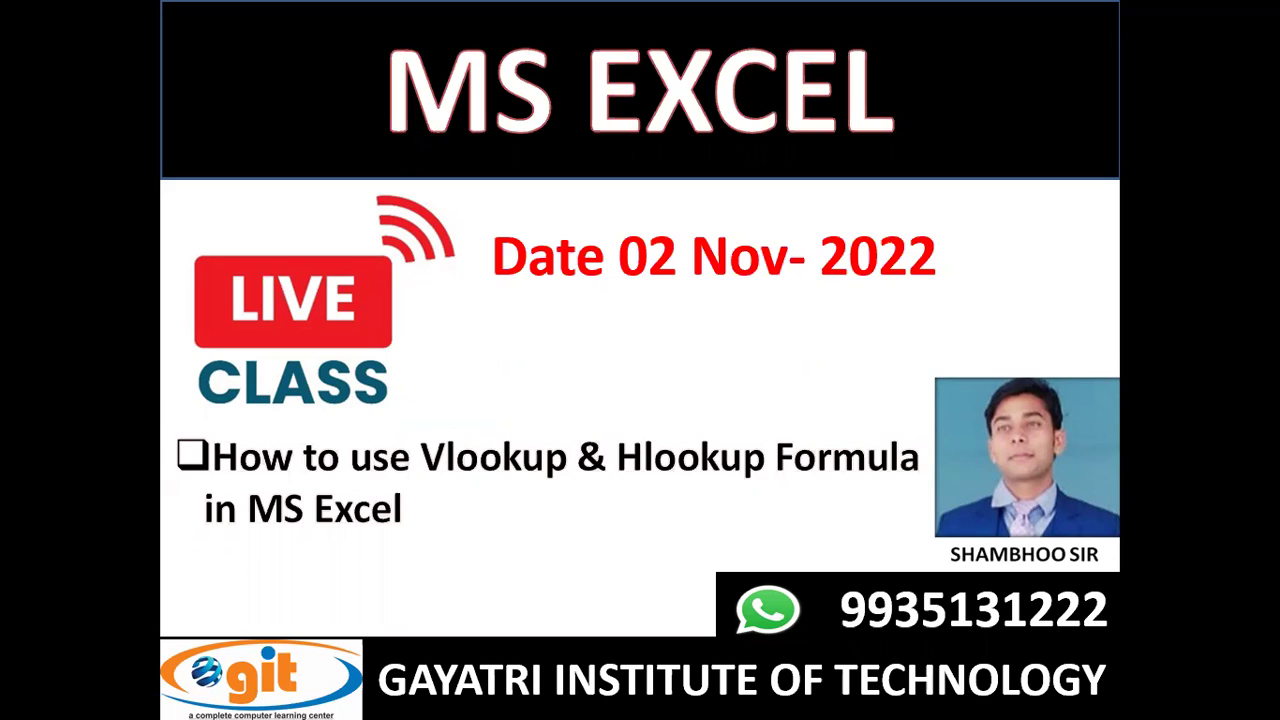
# Step: End the PowerPoint slide show and return to the Vlookup & Hlookup title slide in editing view
pyautogui.click(997, 323)
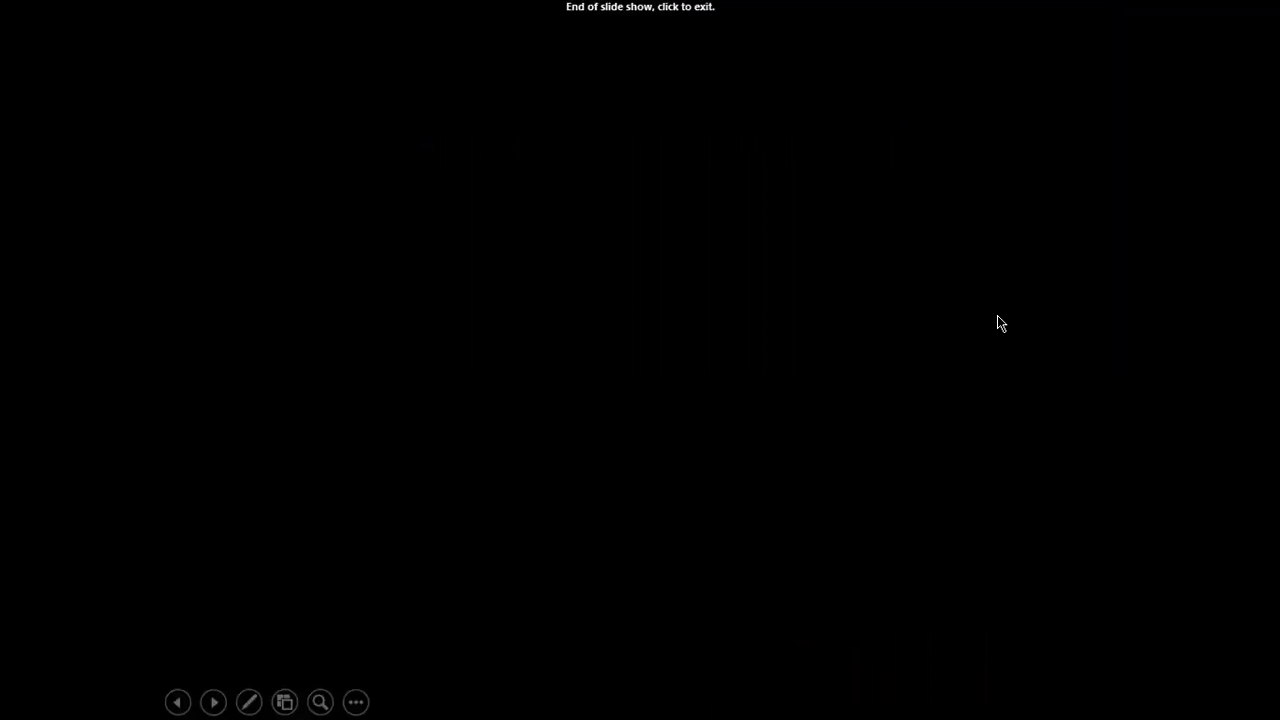
pyautogui.click(966, 360)
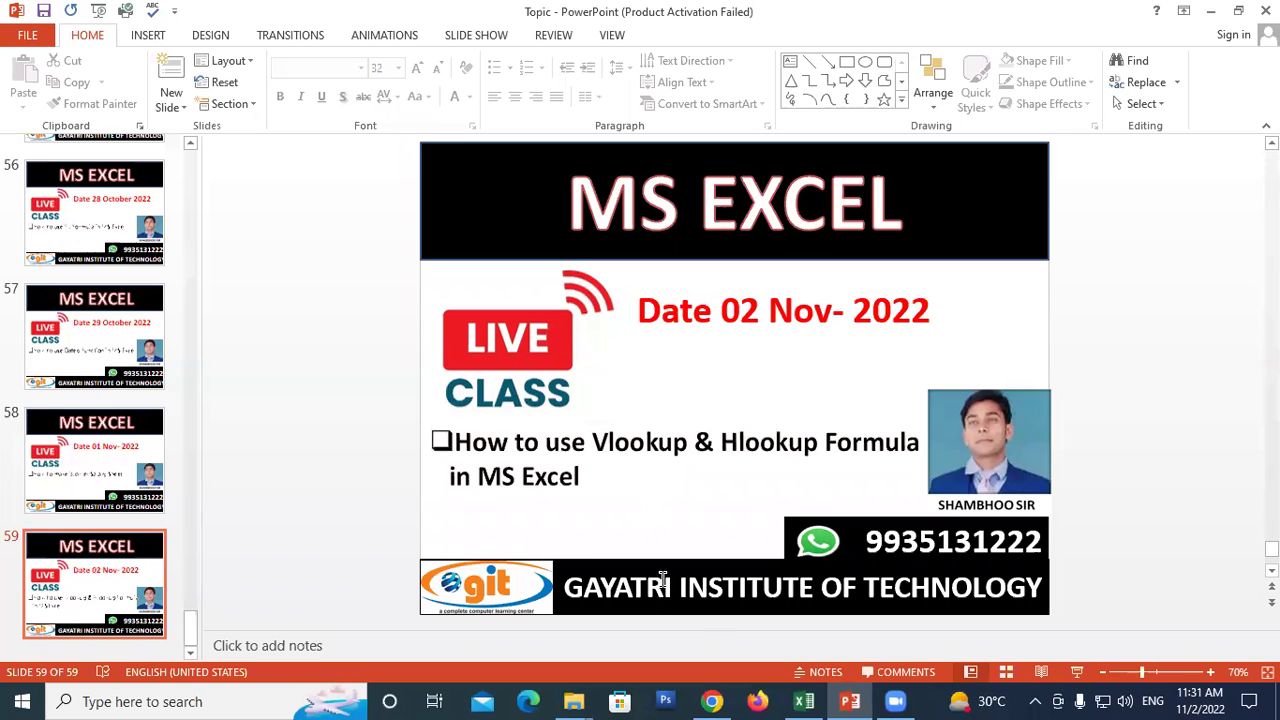
# Step: Switch to the LOOKUP FUNCTION BY SK1 workbook in Excel and scroll through the employee table
pyautogui.click(804, 701)
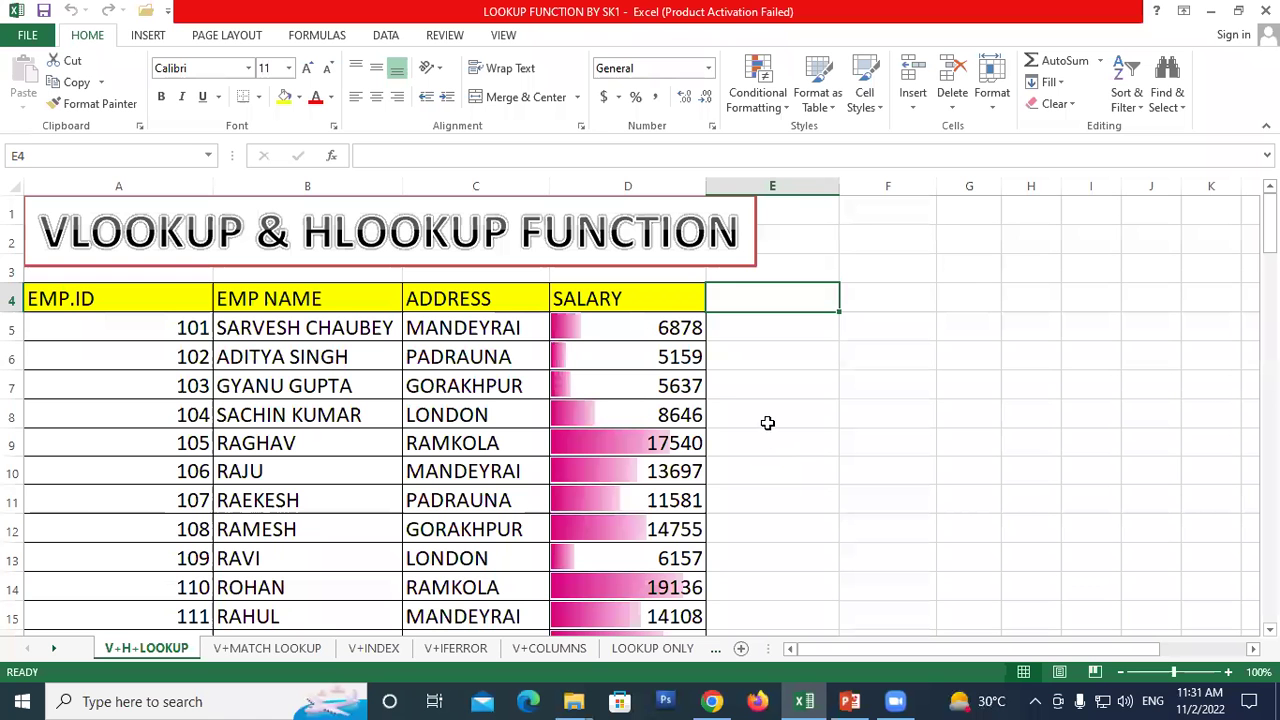
pyautogui.click(767, 423)
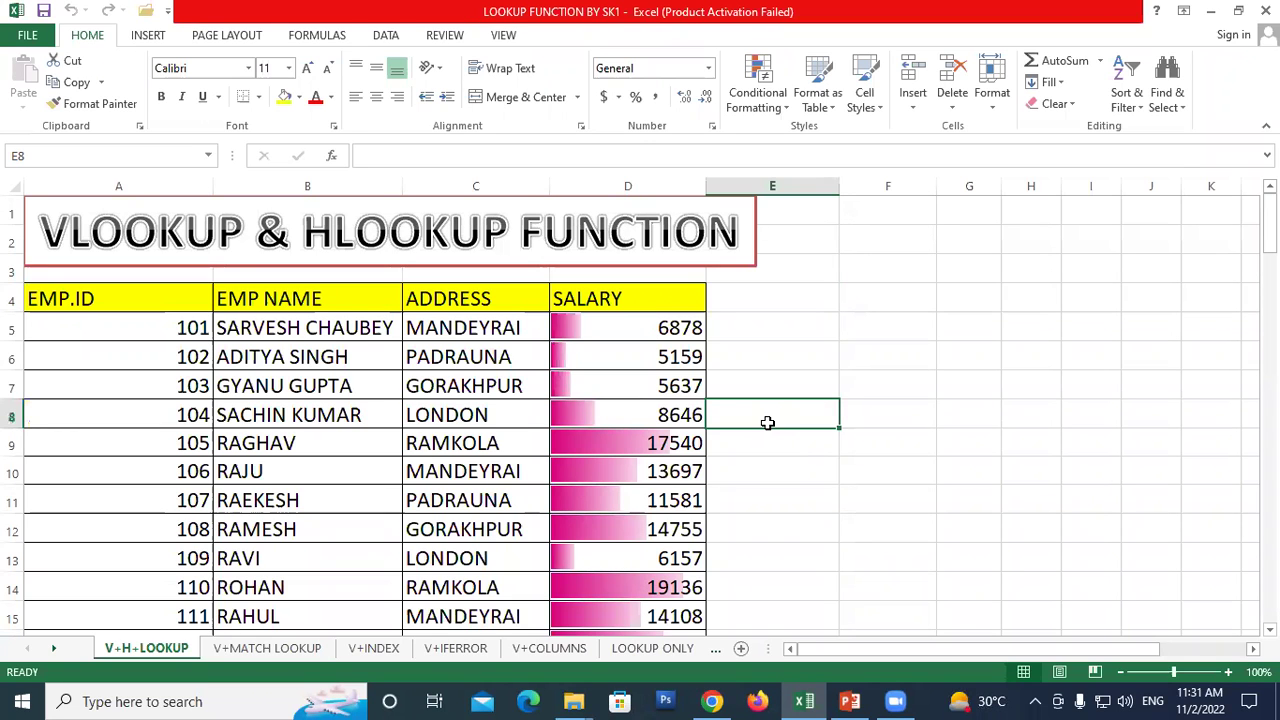
pyautogui.scroll(-2, 179, 395)
pyautogui.scroll(-1, 179, 395)
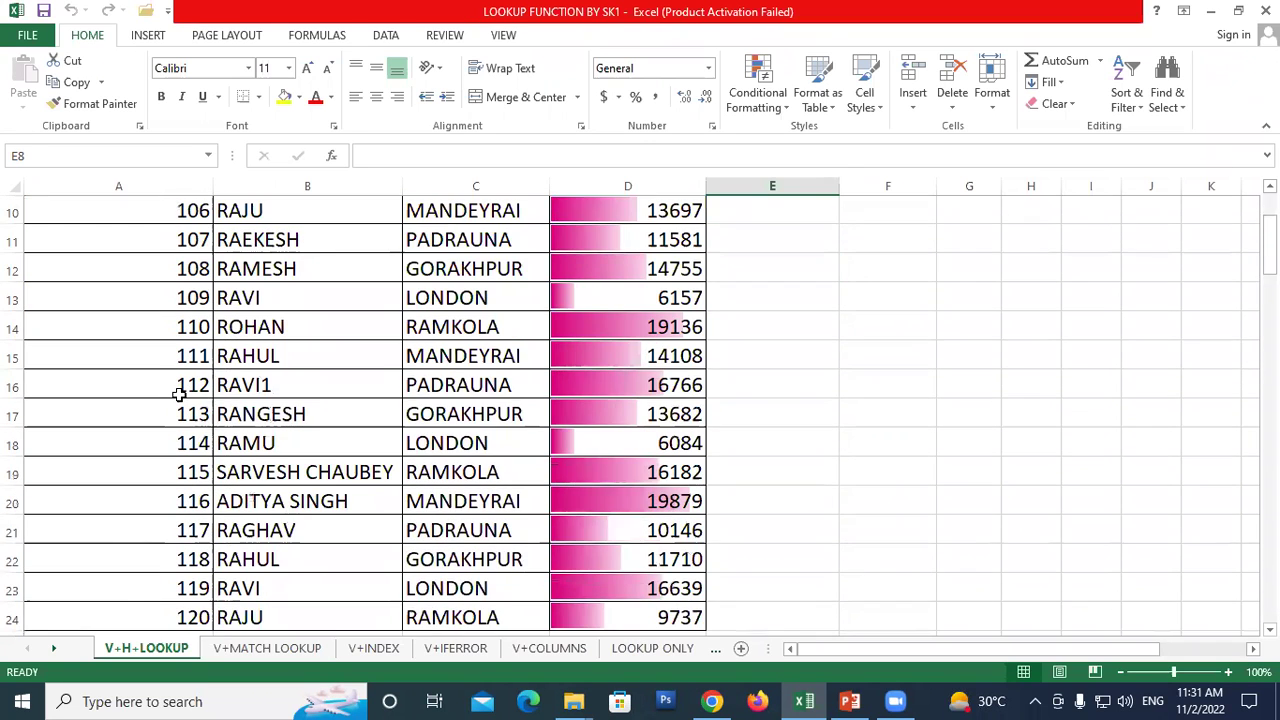
pyautogui.scroll(3, 177, 391)
# Step: Highlight the EMP.ID, EMP NAME, ADDRESS and SALARY columns one by one
pyautogui.moveTo(90, 298); pyautogui.dragTo(123, 500)
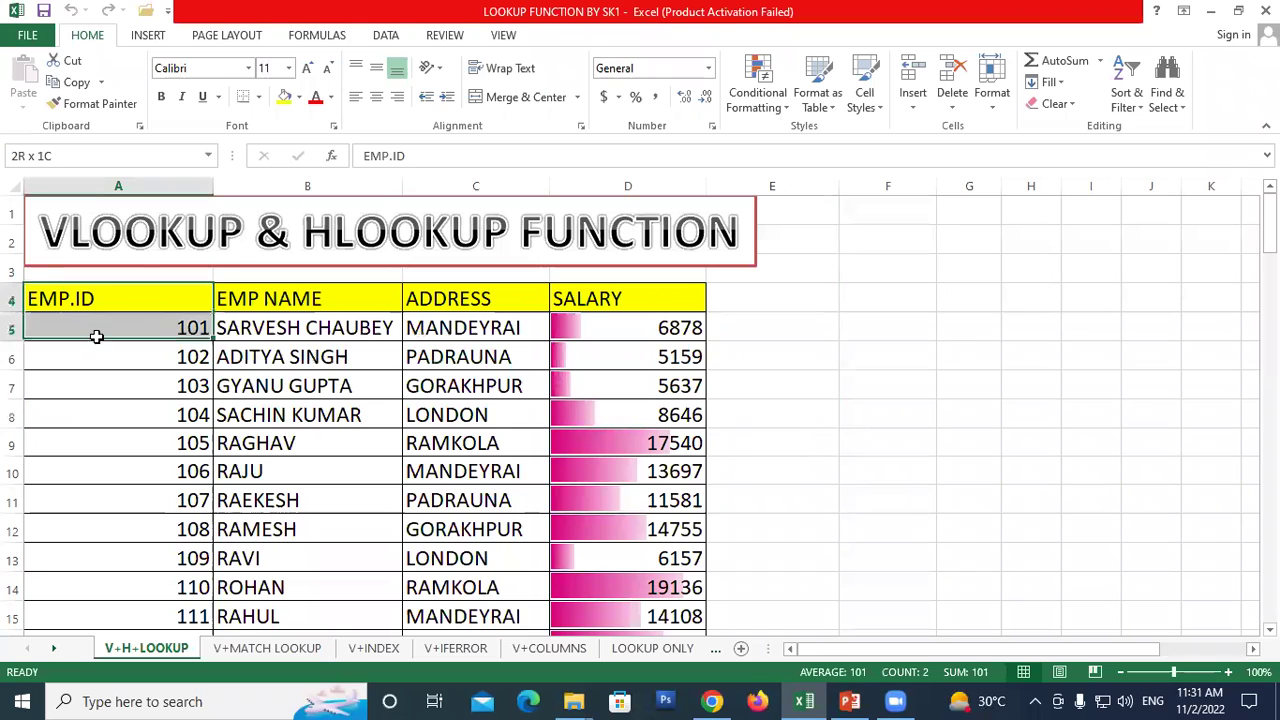
pyautogui.moveTo(232, 299); pyautogui.dragTo(300, 558)
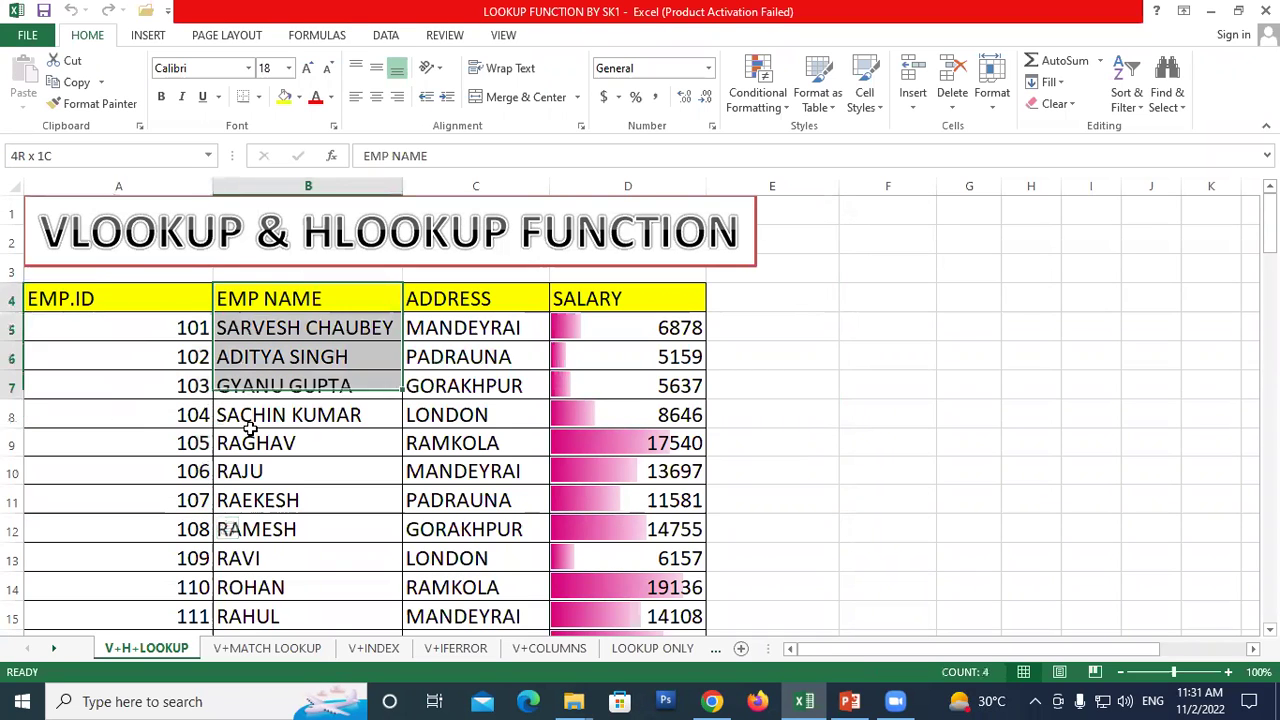
pyautogui.moveTo(458, 300); pyautogui.dragTo(485, 525)
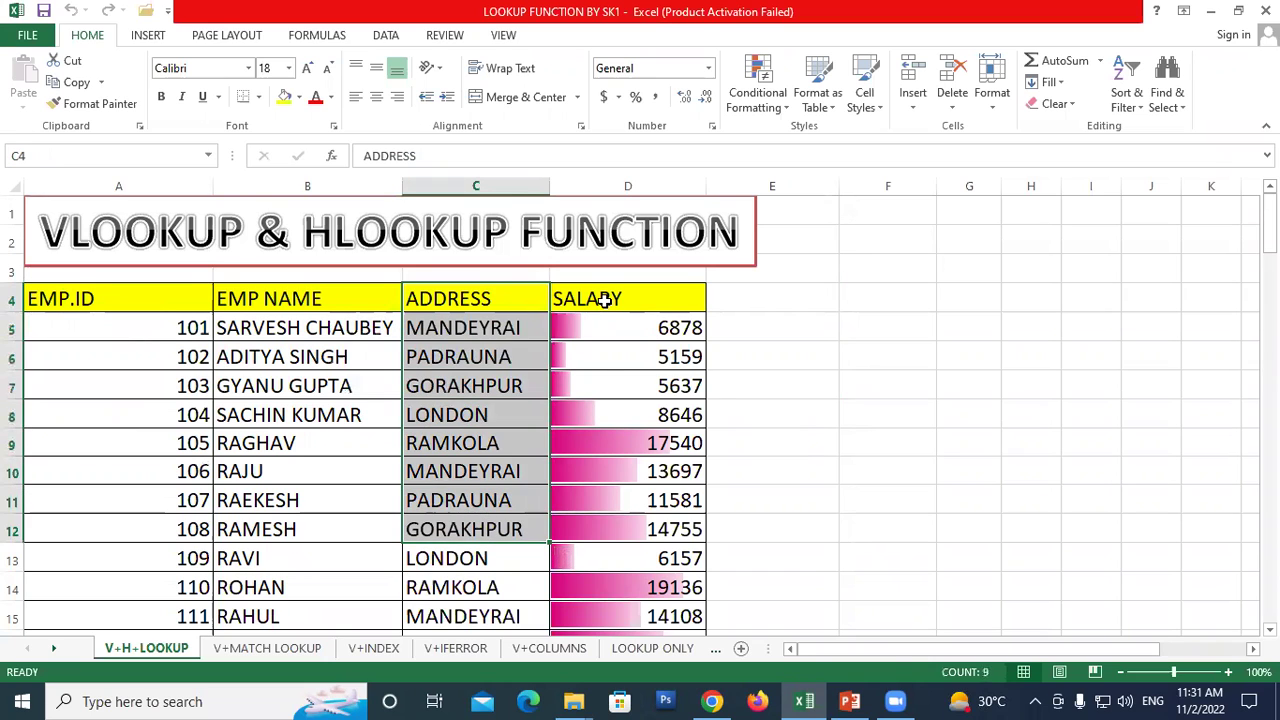
pyautogui.moveTo(600, 299); pyautogui.dragTo(645, 500)
pyautogui.click(736, 299)
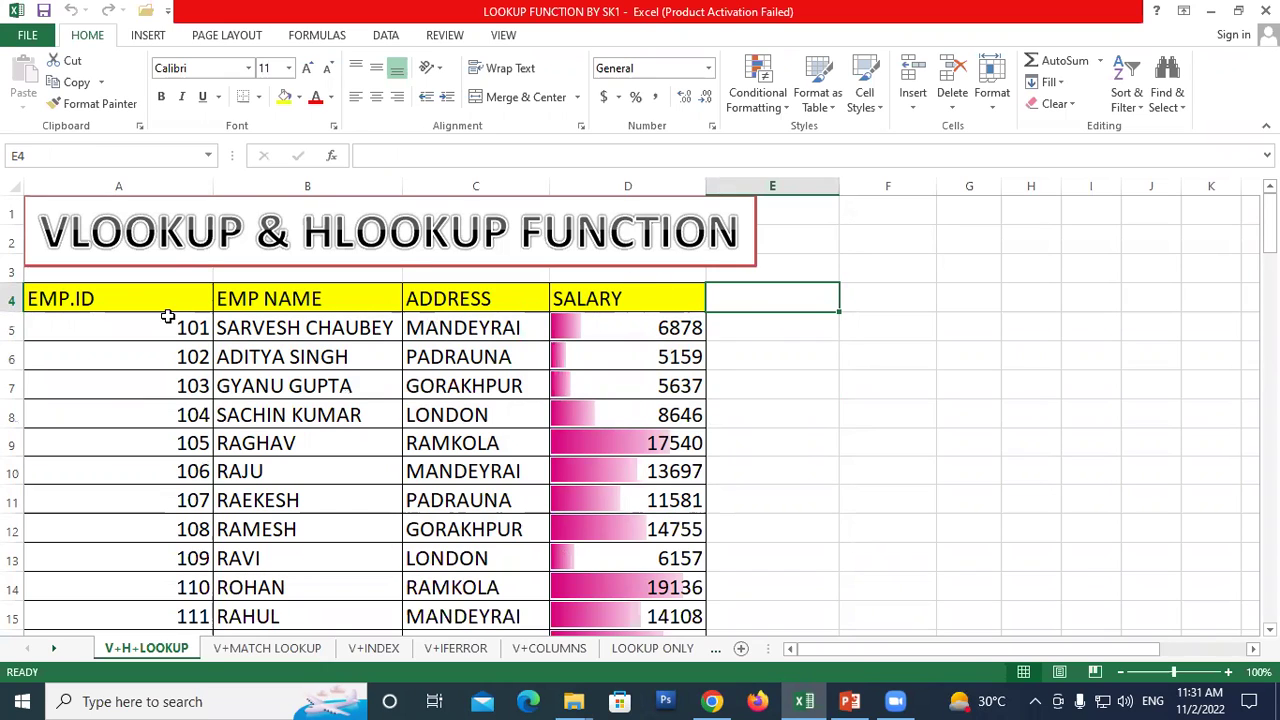
# Step: Select the ID, name, address and salary values in turn, then scroll the table down and back
pyautogui.moveTo(150, 324); pyautogui.dragTo(151, 585)
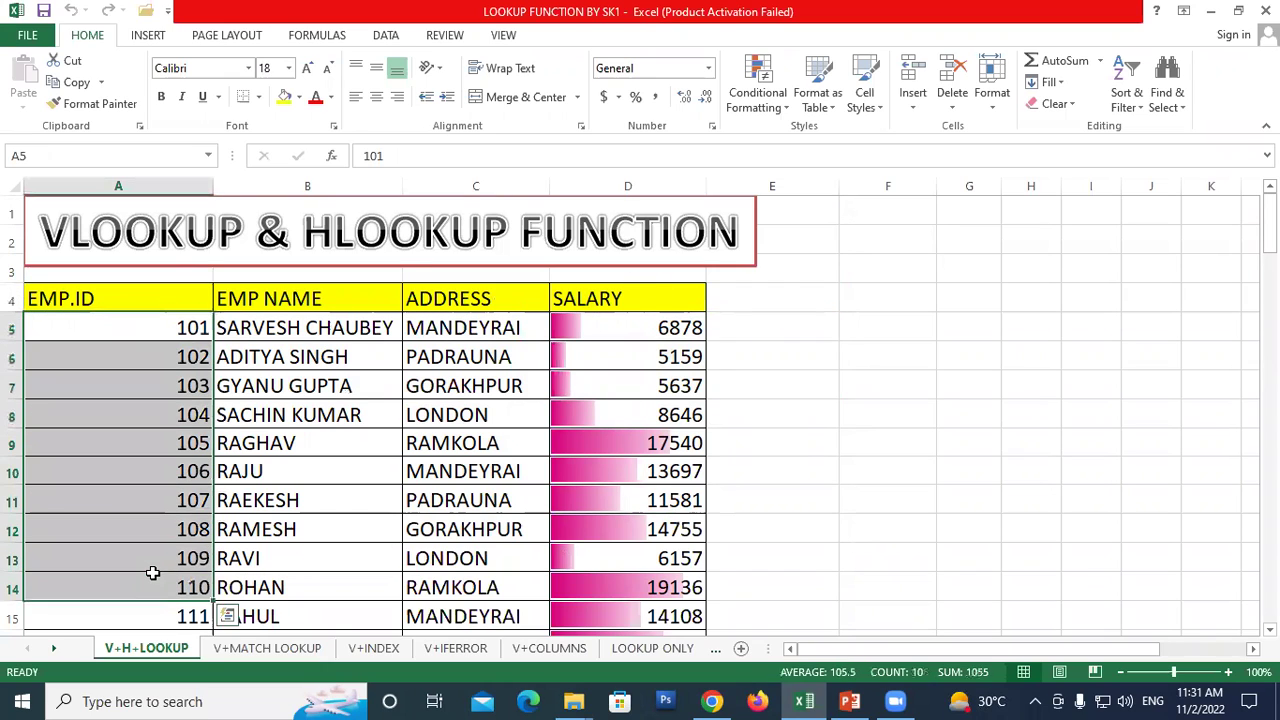
pyautogui.moveTo(268, 327); pyautogui.dragTo(298, 500)
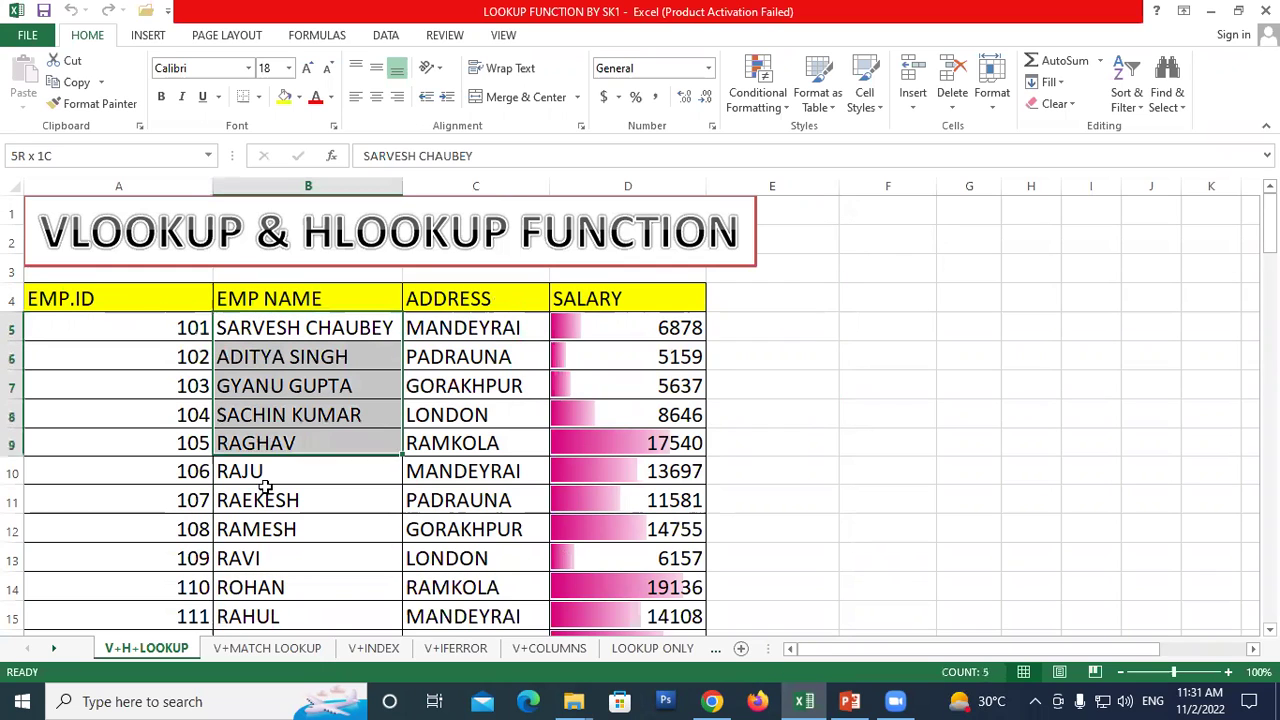
pyautogui.moveTo(457, 329); pyautogui.dragTo(440, 558)
pyautogui.moveTo(572, 327); pyautogui.dragTo(595, 586)
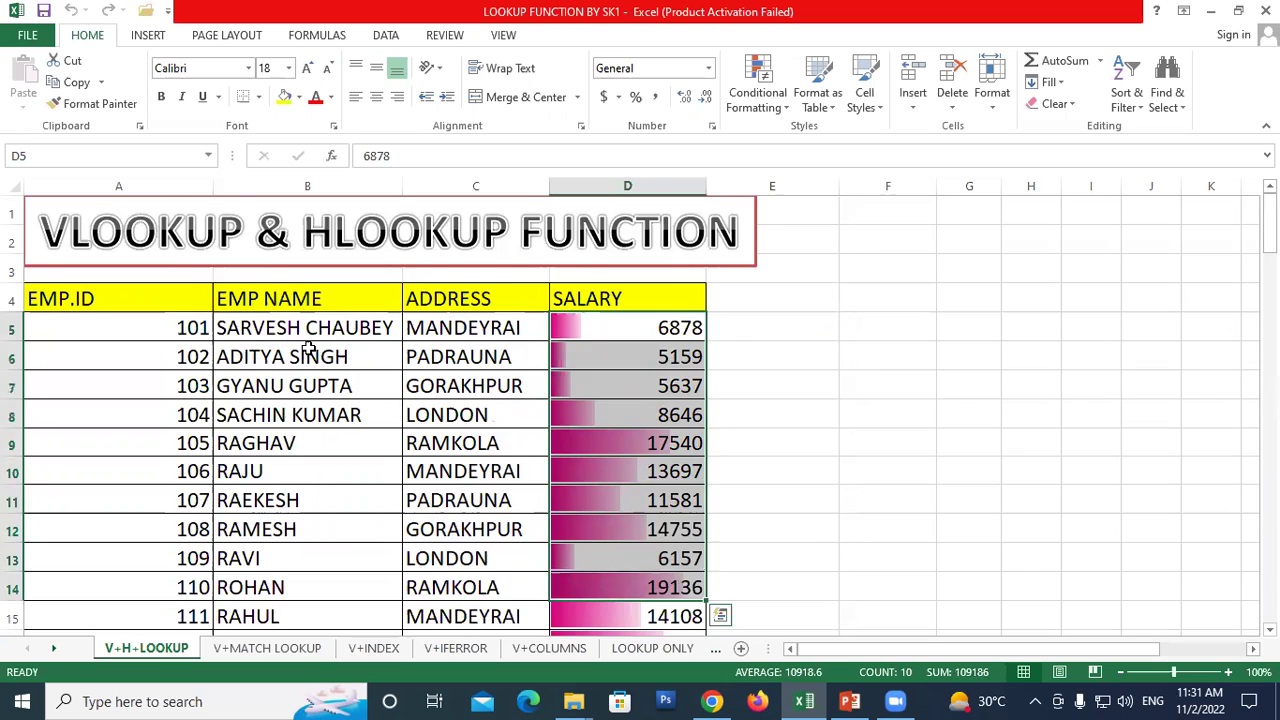
pyautogui.scroll(-3, 300, 348)
pyautogui.scroll(-3, 305, 350)
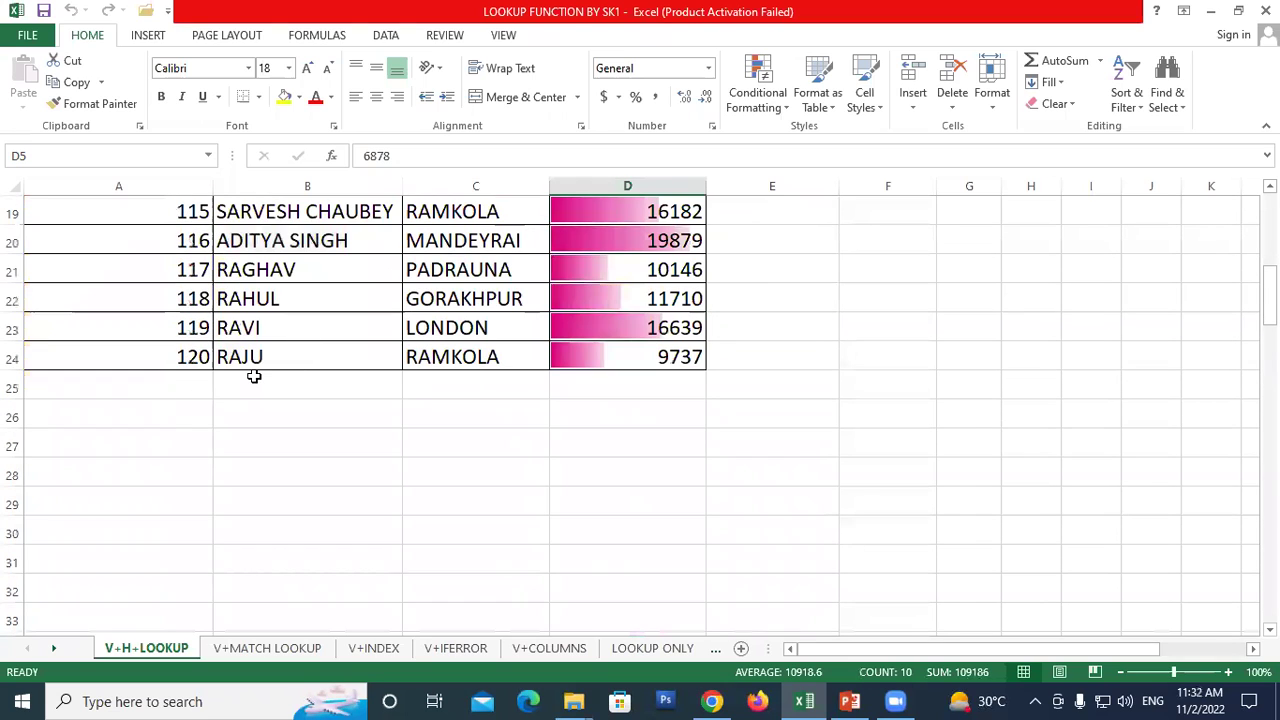
pyautogui.scroll(2, 251, 374)
pyautogui.scroll(3, 251, 371)
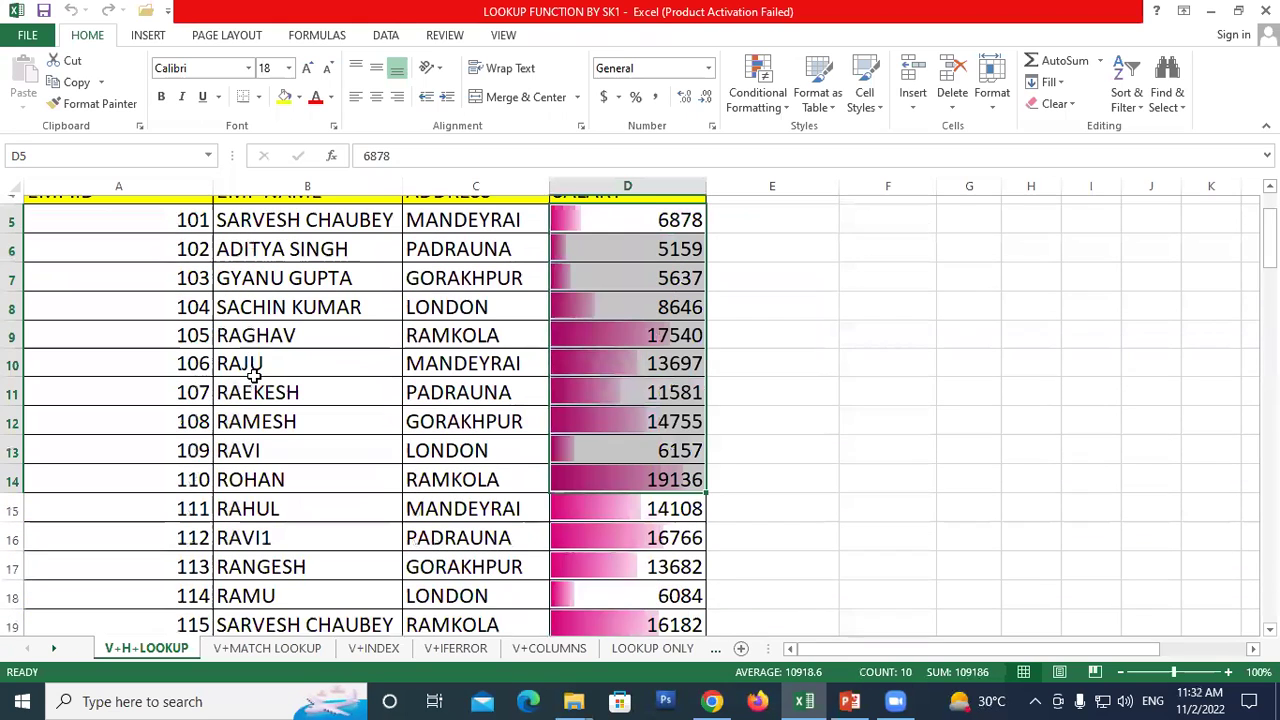
pyautogui.scroll(1, 251, 363)
pyautogui.scroll(-2, 196, 287)
pyautogui.scroll(-2, 189, 300)
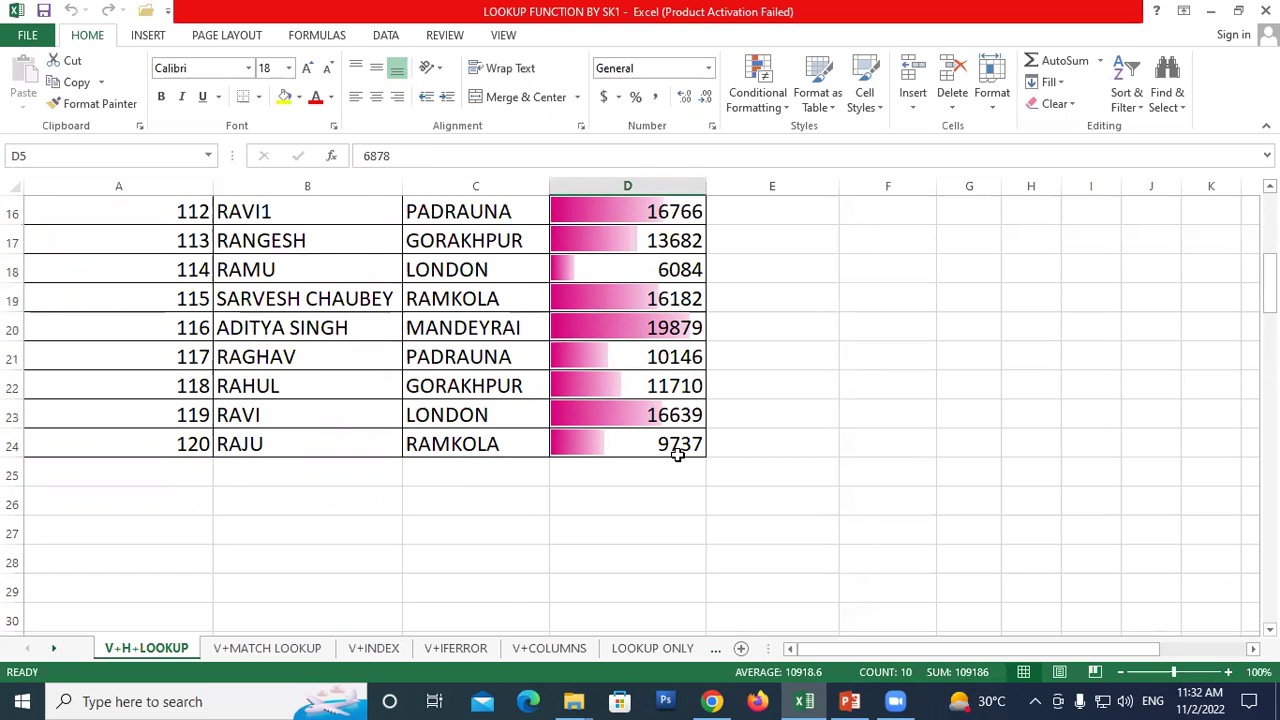
pyautogui.scroll(3, 678, 456)
pyautogui.scroll(2, 678, 456)
pyautogui.click(787, 305)
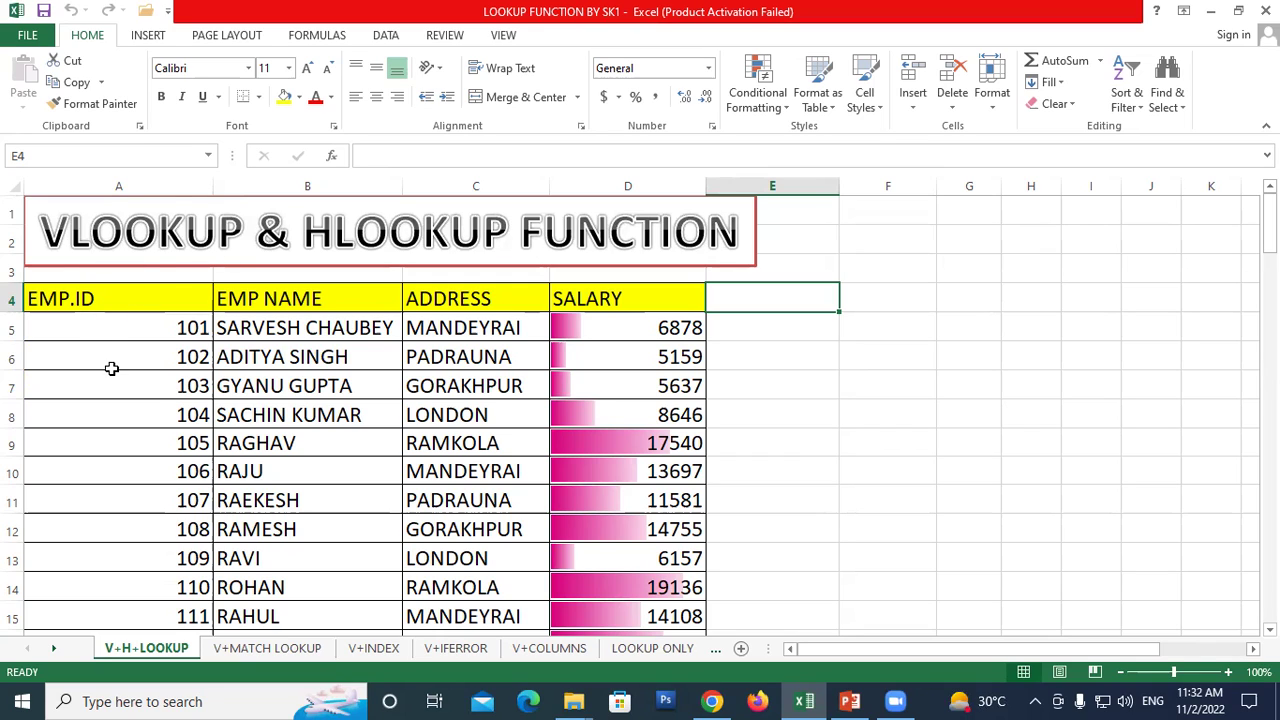
pyautogui.click(112, 297)
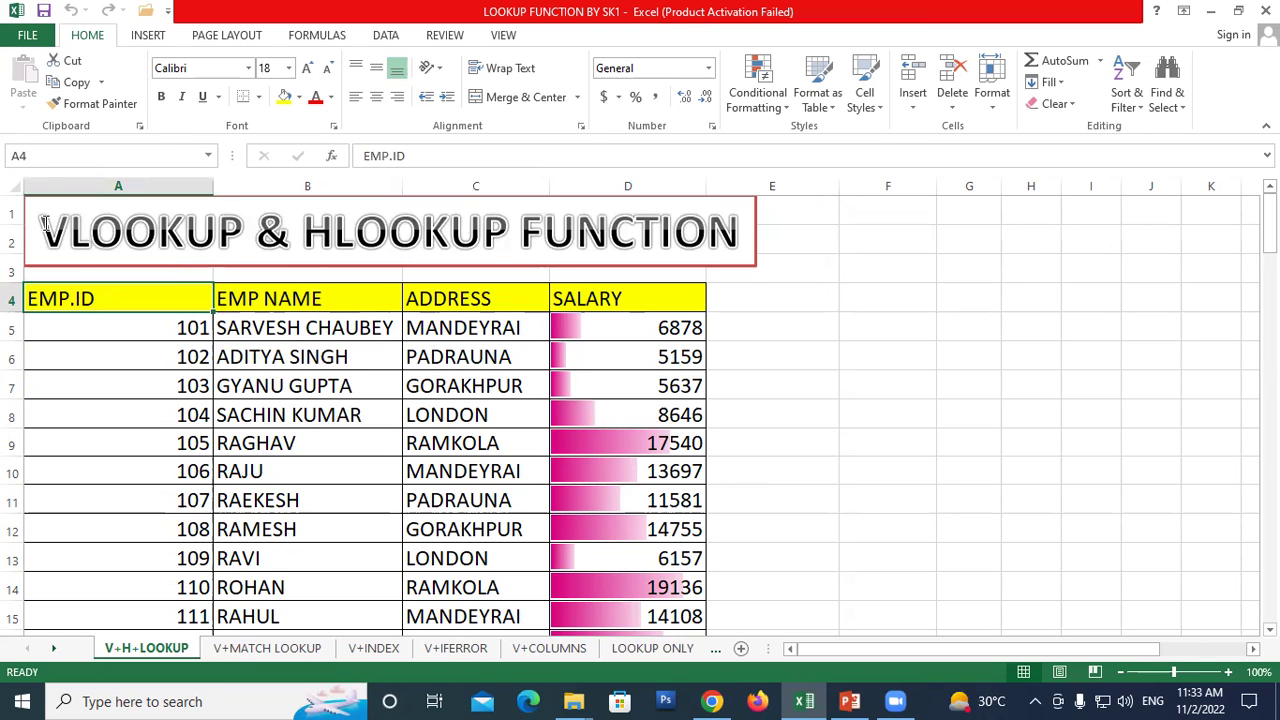
pyautogui.moveTo(40, 228); pyautogui.dragTo(242, 228)
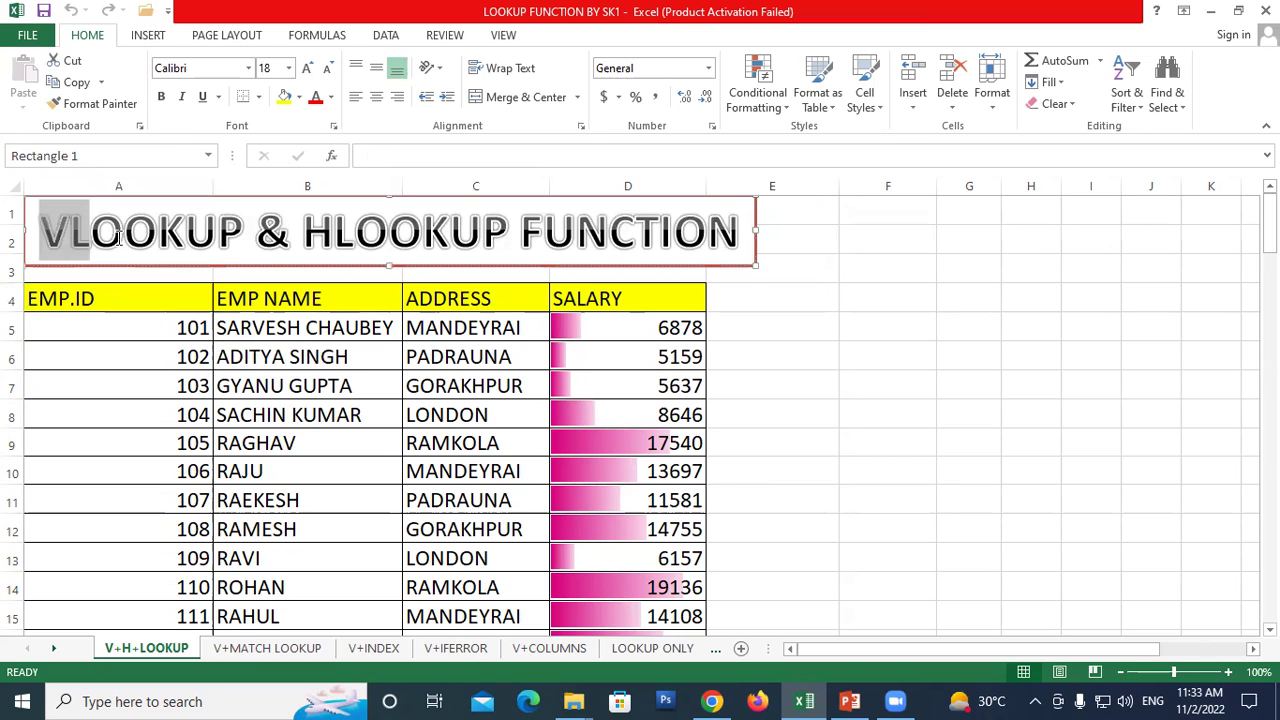
pyautogui.click(338, 228)
pyautogui.moveTo(302, 230); pyautogui.dragTo(449, 230)
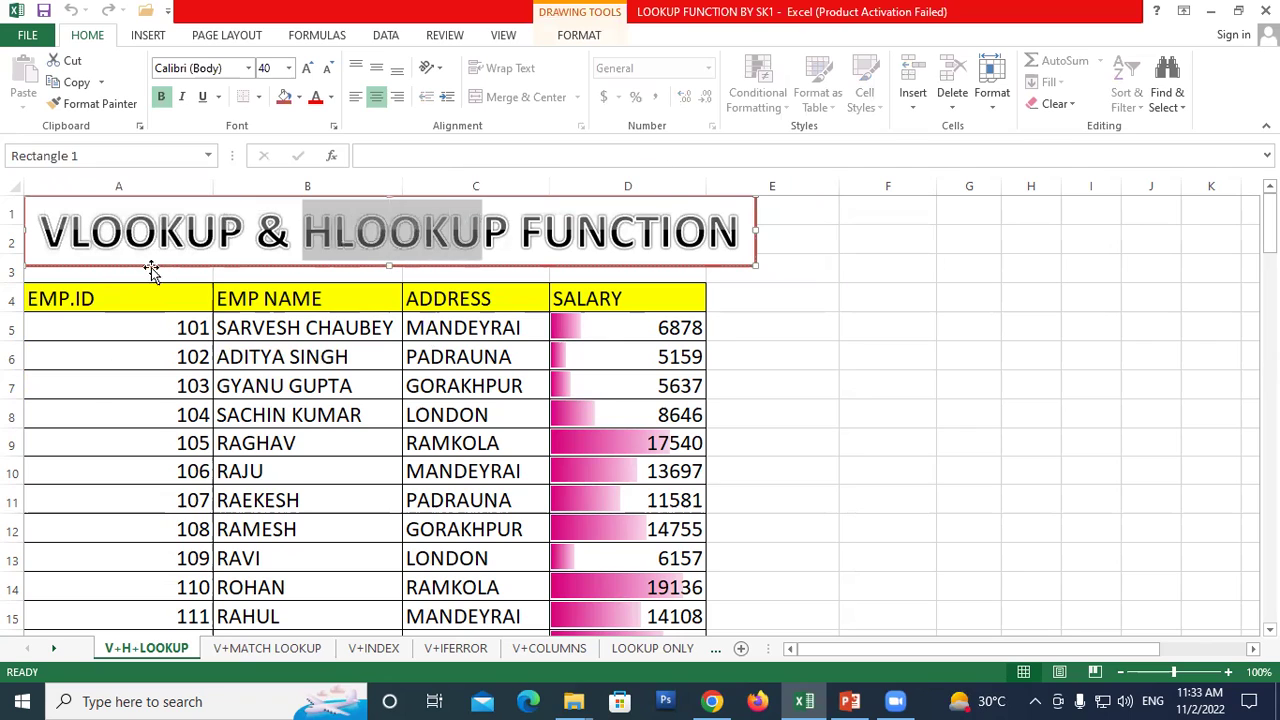
pyautogui.click(114, 299)
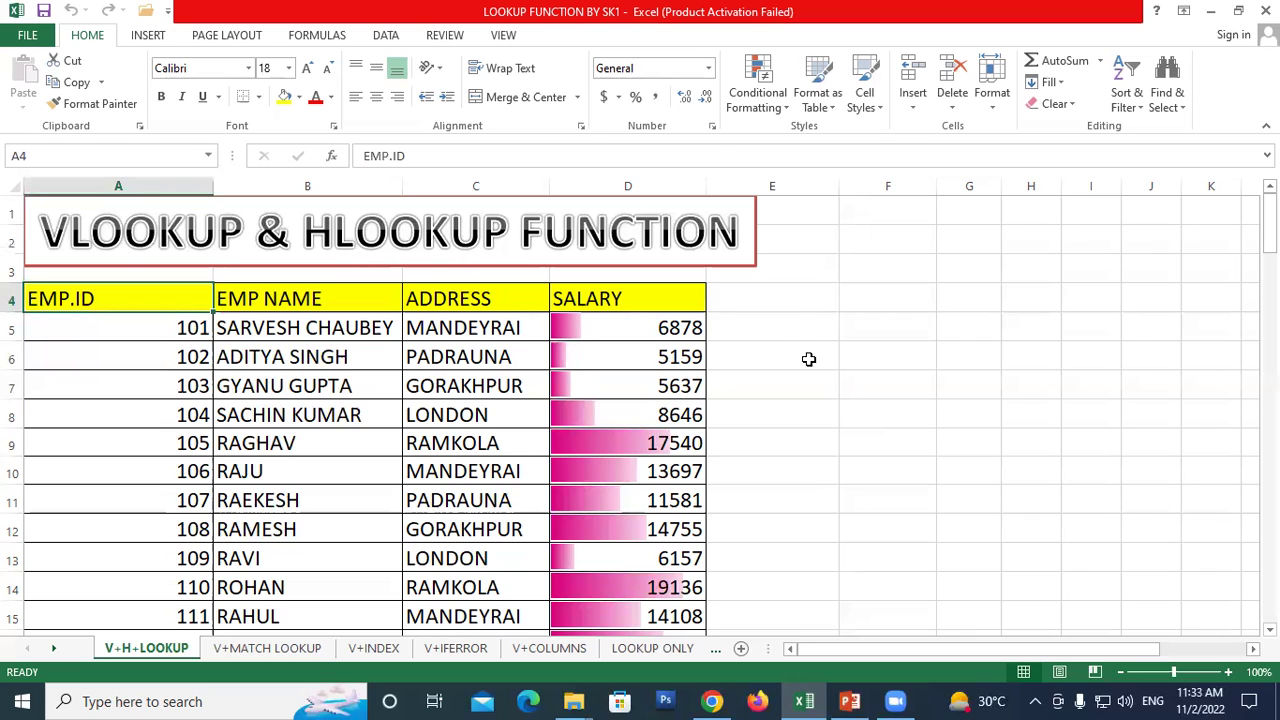
pyautogui.click(790, 286)
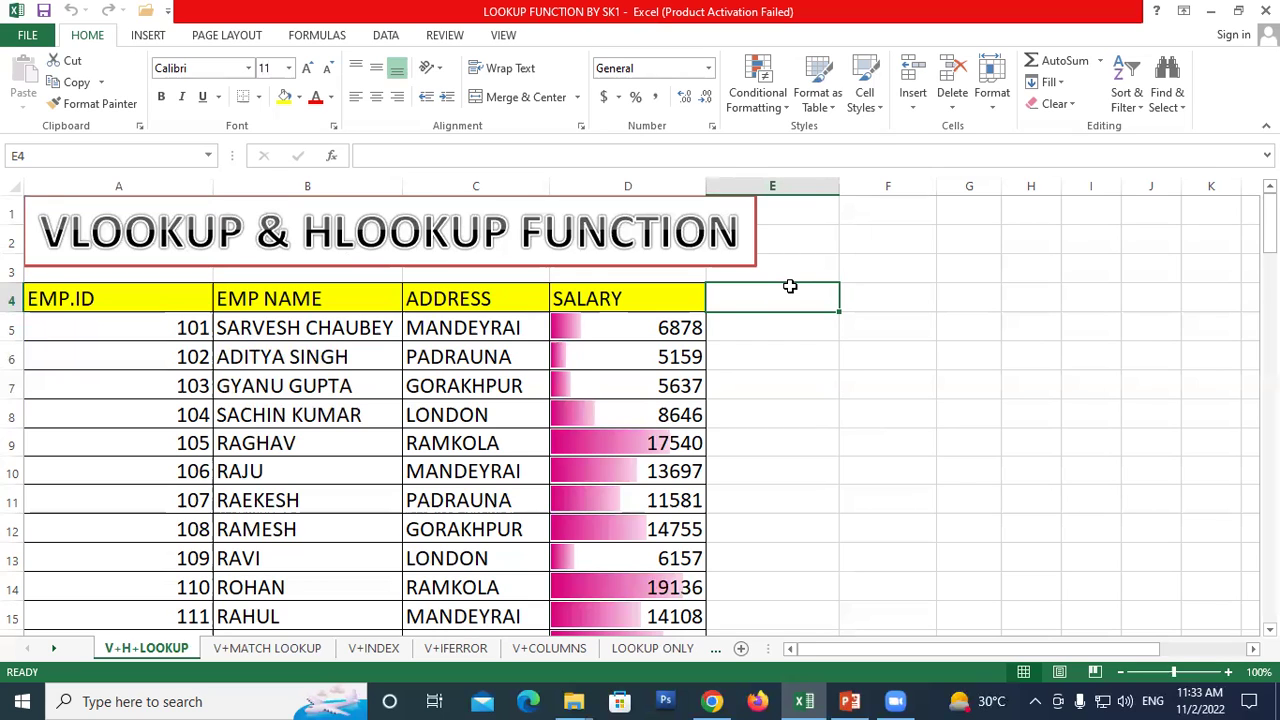
pyautogui.click(906, 271)
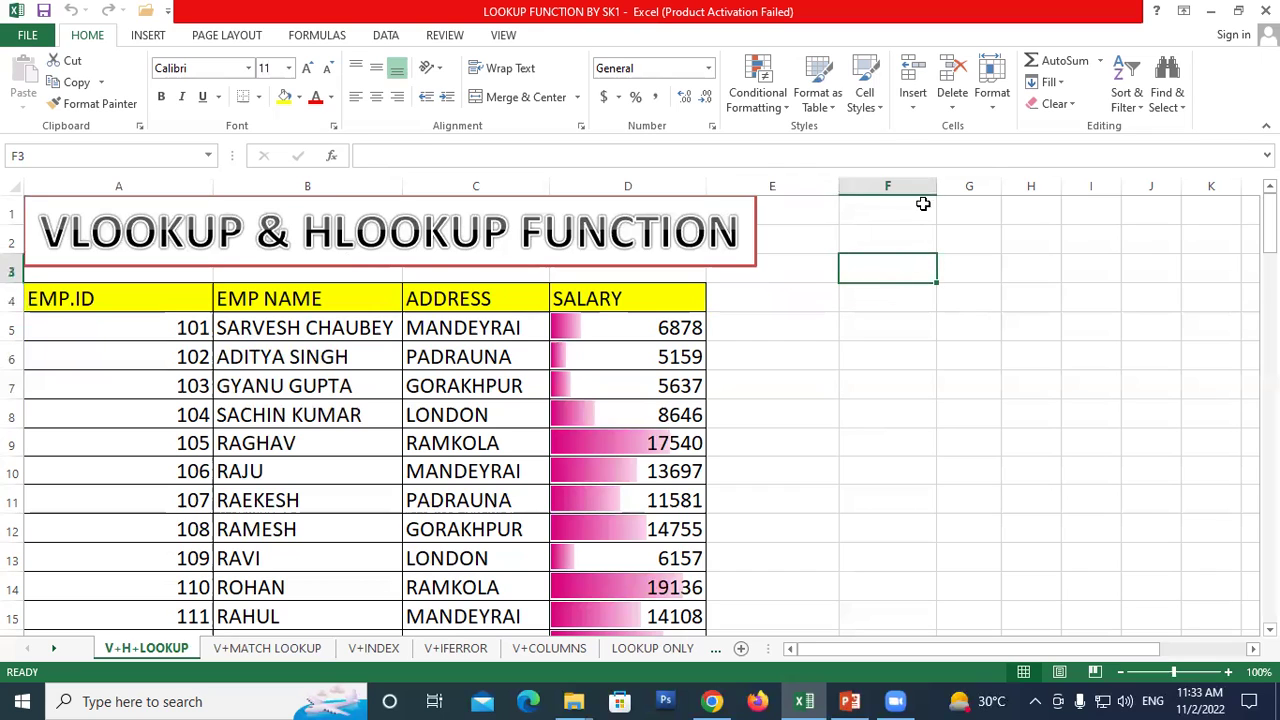
pyautogui.click(953, 274)
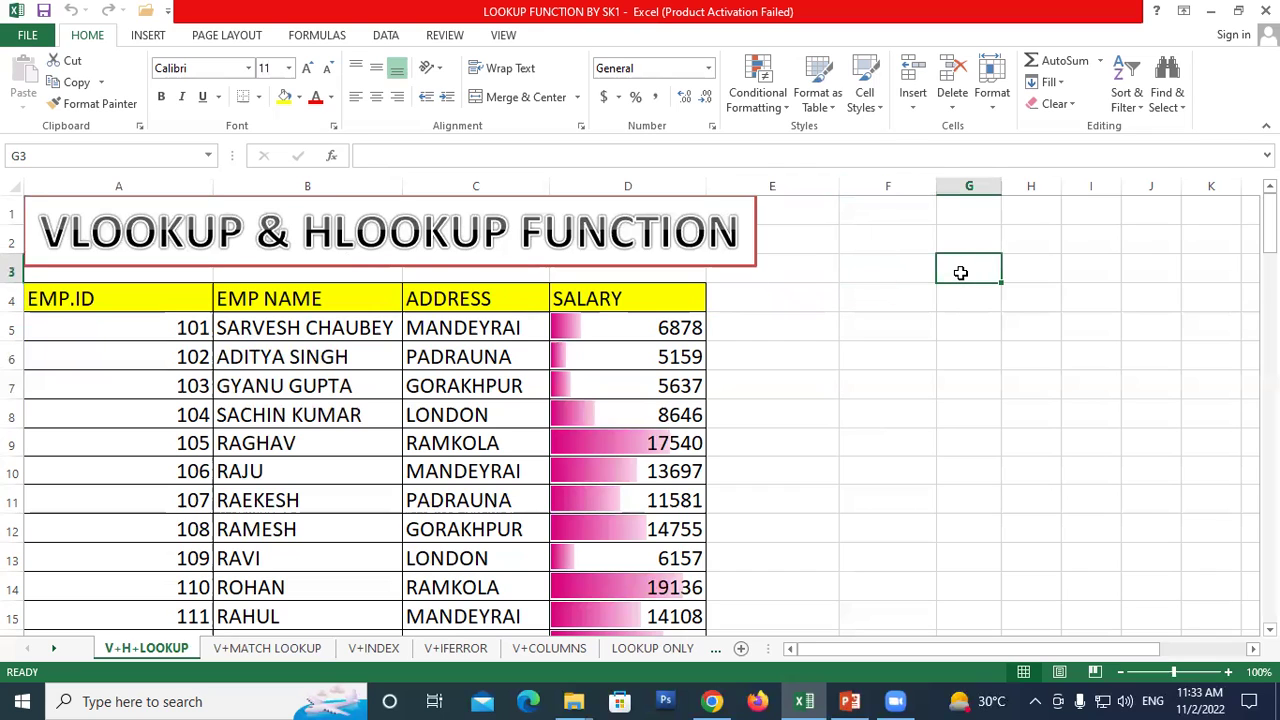
pyautogui.click(897, 297)
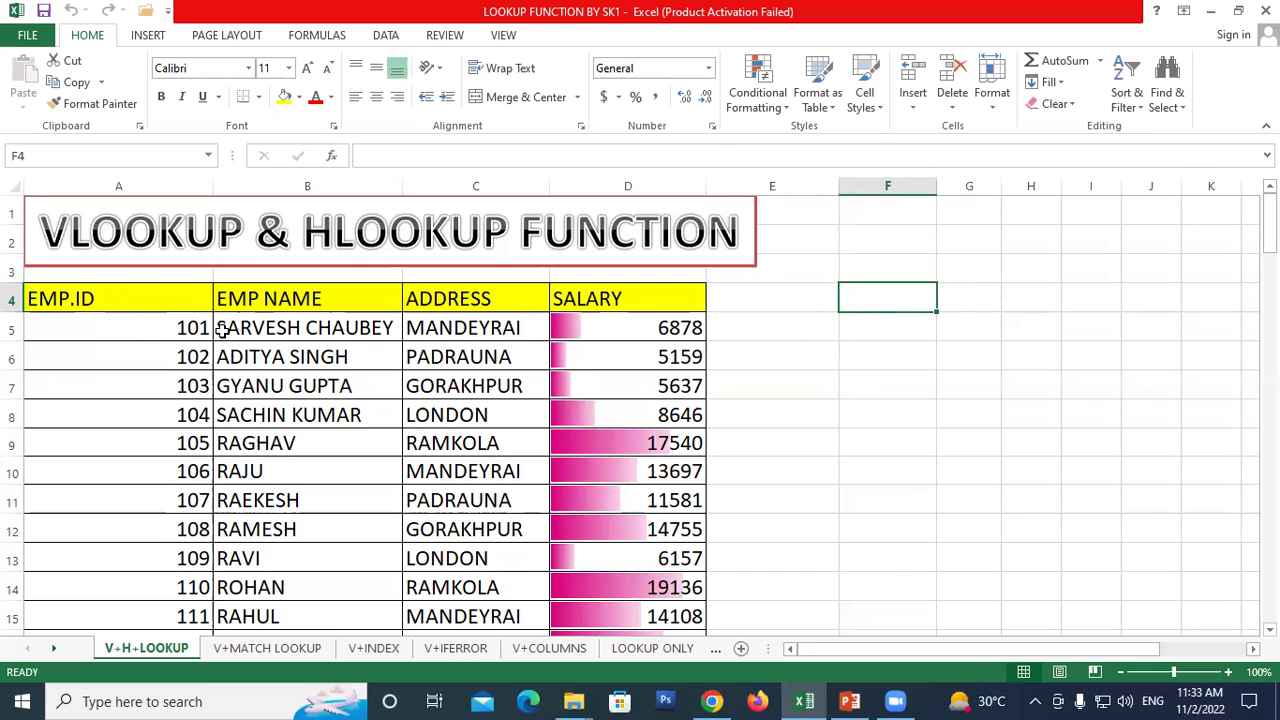
pyautogui.click(75, 298)
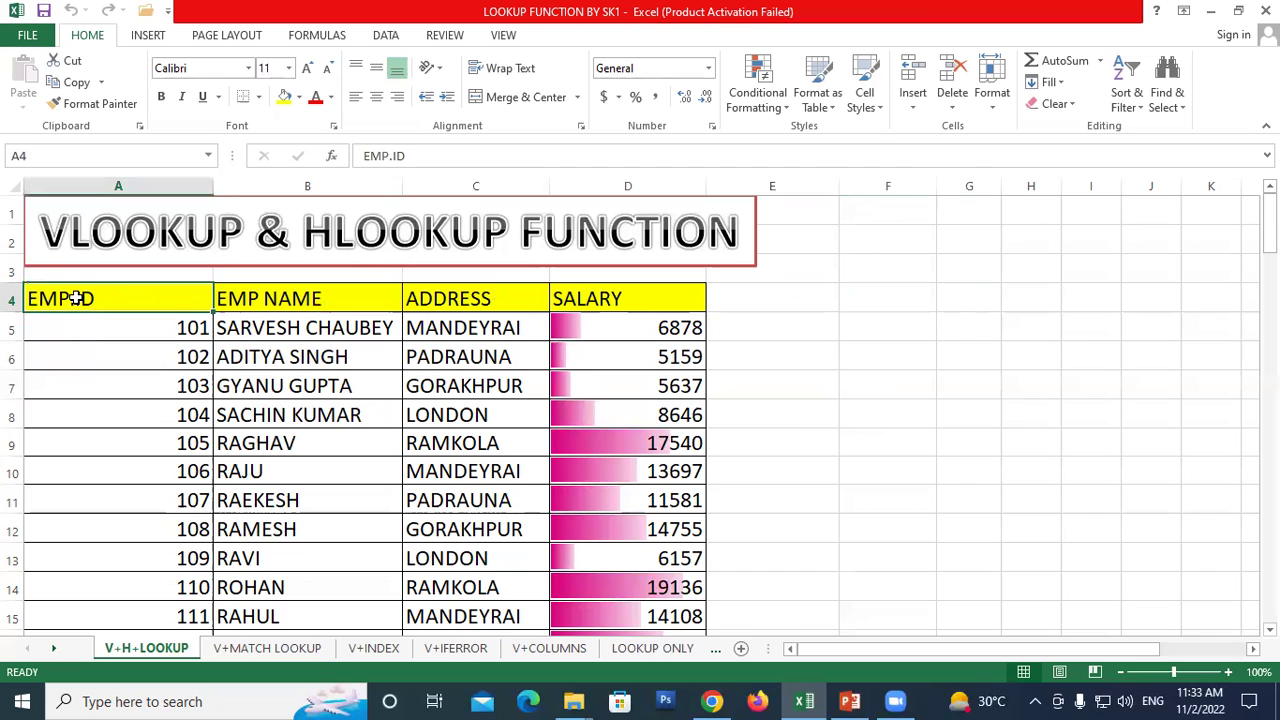
# Step: Copy the header row A4:D4 and paste it into F2:I2
pyautogui.moveTo(75, 298); pyautogui.dragTo(604, 298)
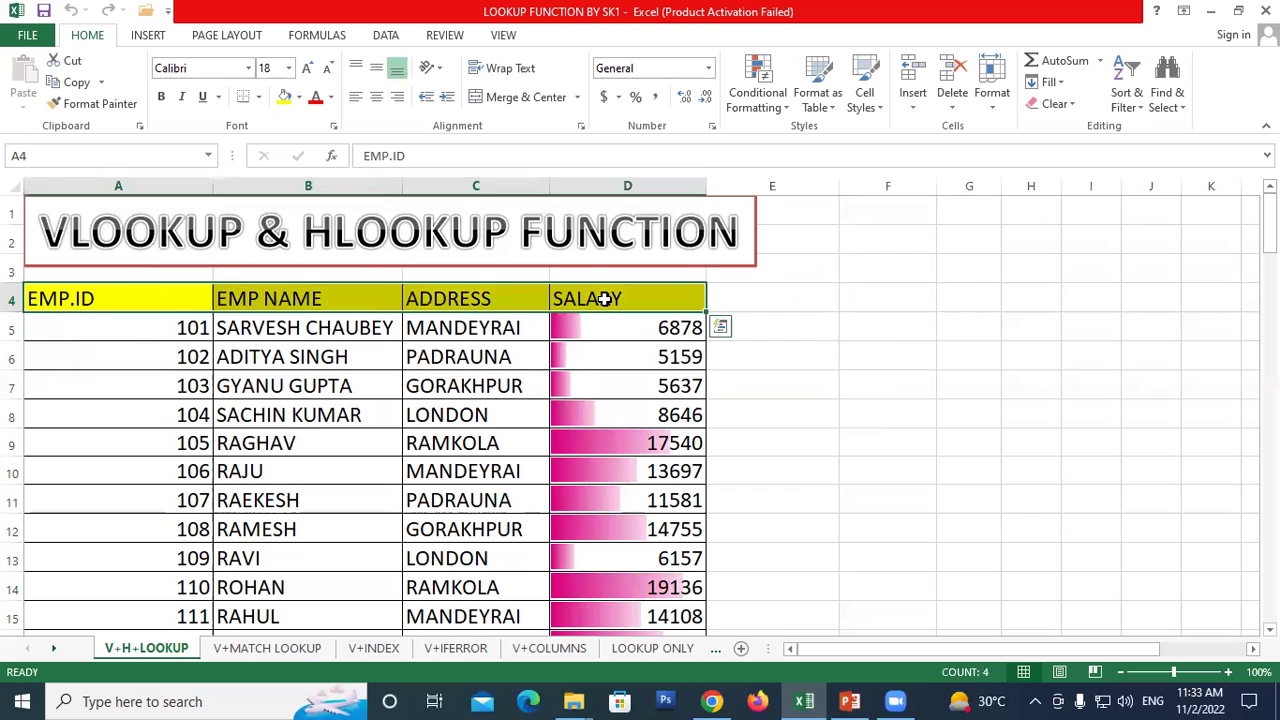
pyautogui.hotkey('ctrl', 'c')
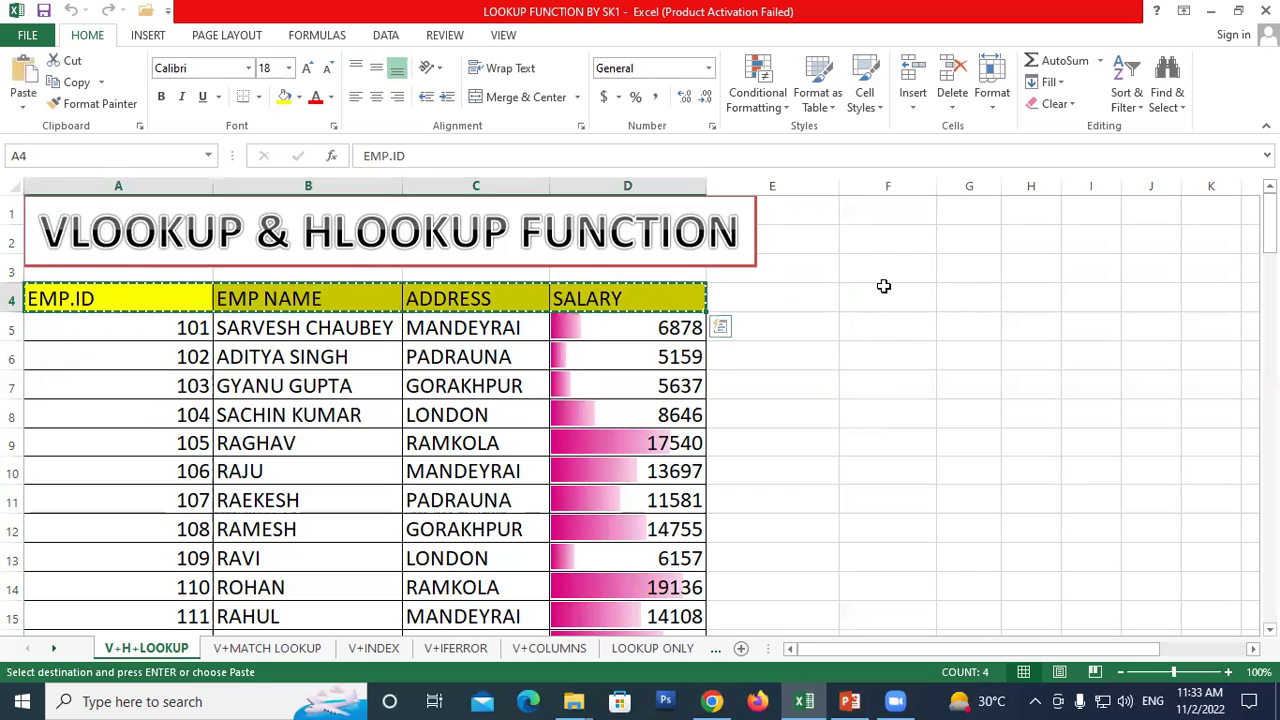
pyautogui.click(823, 237)
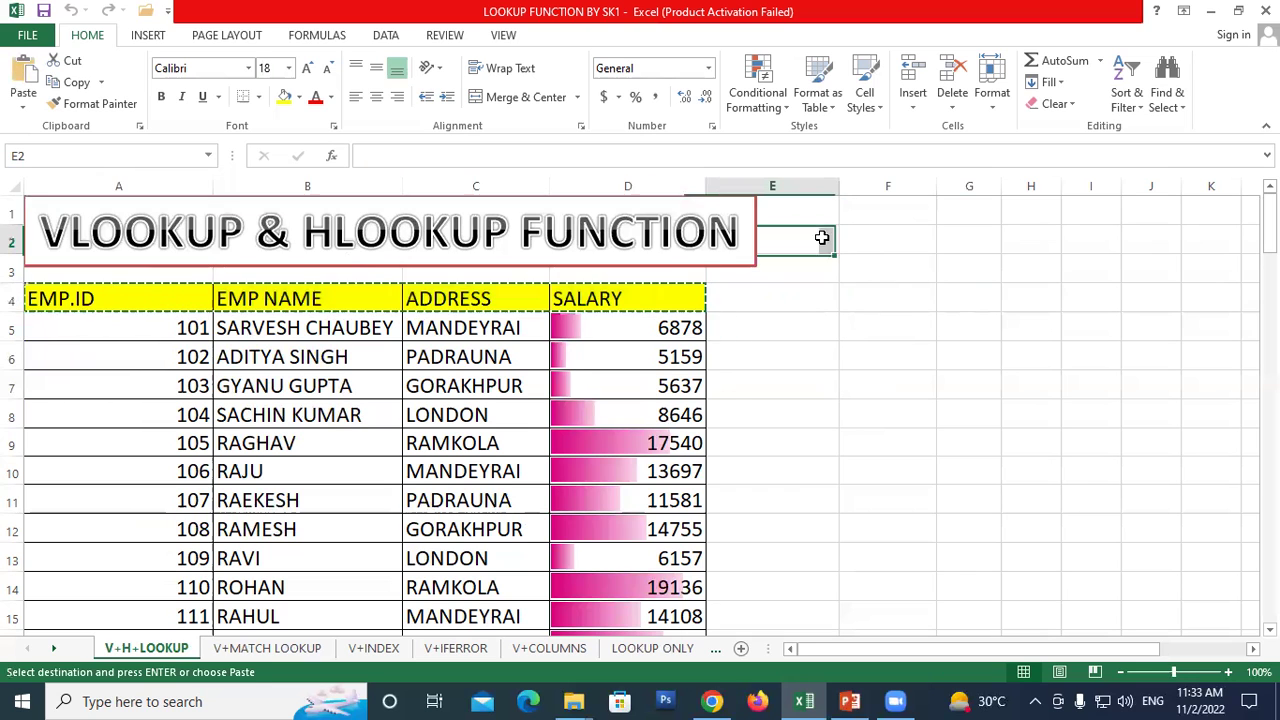
pyautogui.click(885, 241)
pyautogui.hotkey('ctrl', 'v')
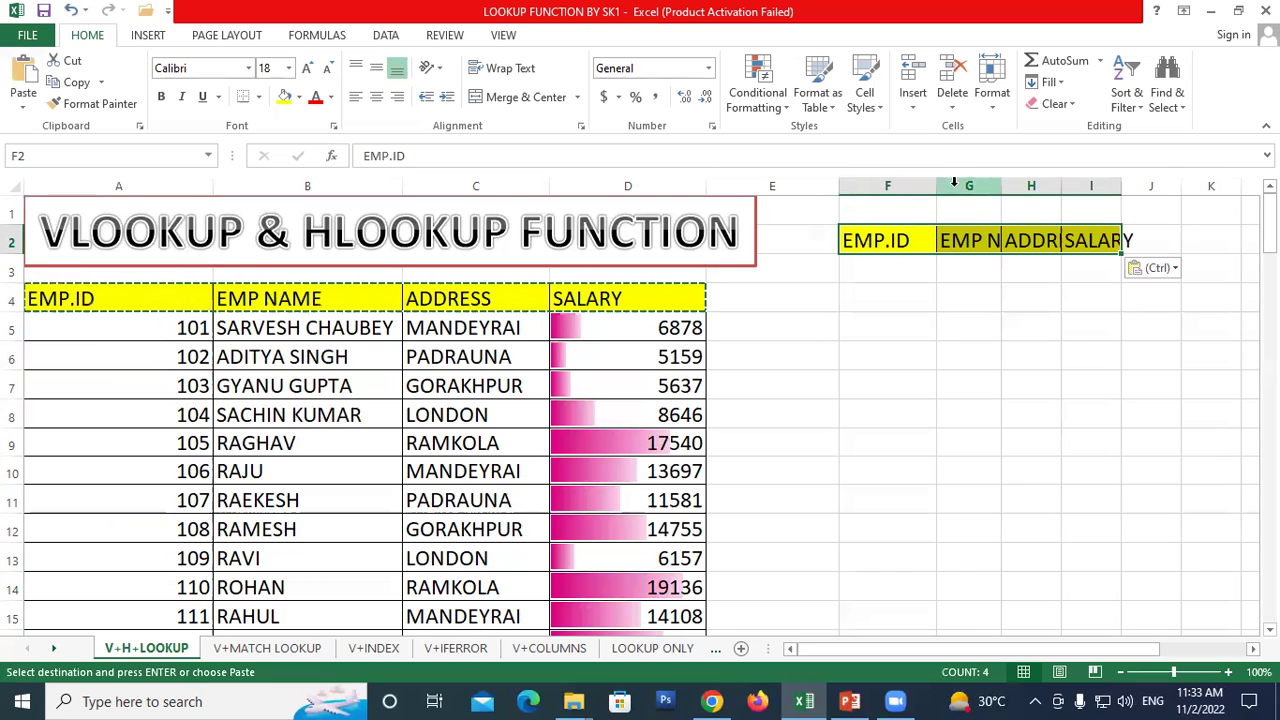
# Step: Auto-fit columns F to I to the headers and select F2:I4
pyautogui.moveTo(887, 185); pyautogui.dragTo(1091, 185)
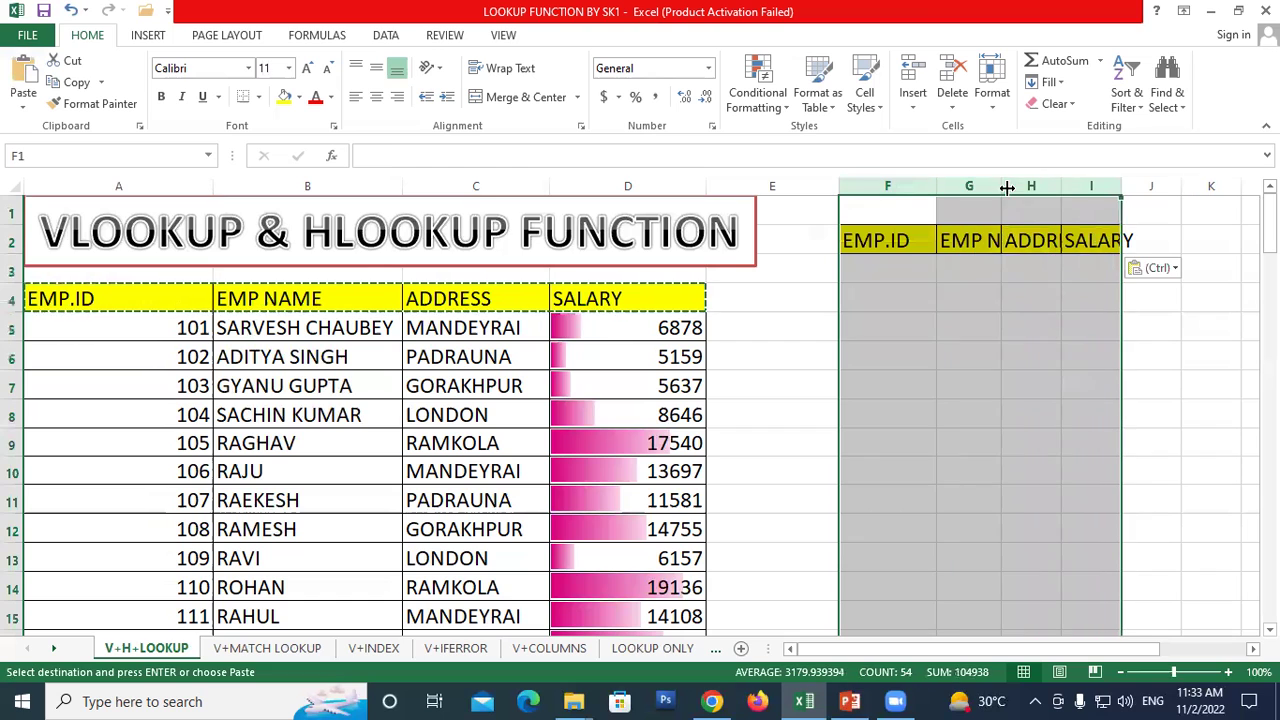
pyautogui.doubleClick(1002, 185)
pyautogui.click(1075, 314)
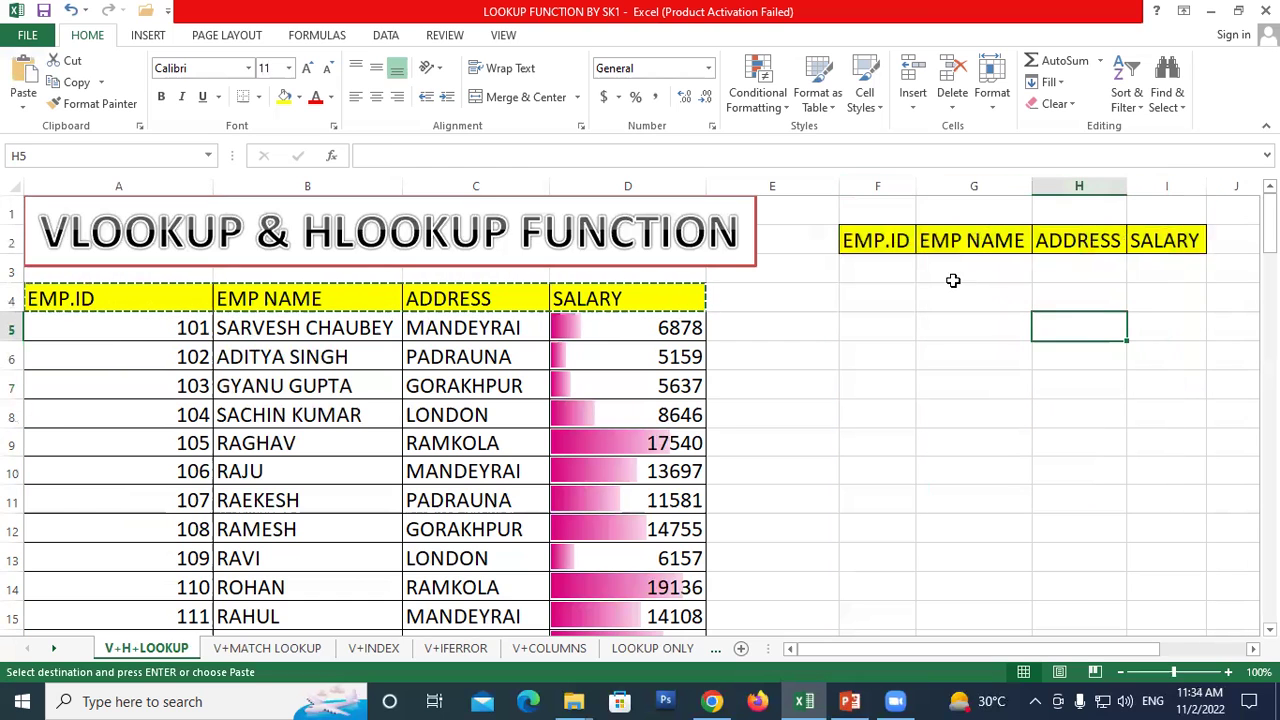
pyautogui.moveTo(893, 241)
pyautogui.mouseDown()
pyautogui.moveTo(1069, 290)
pyautogui.moveTo(1158, 297)
pyautogui.mouseUp()
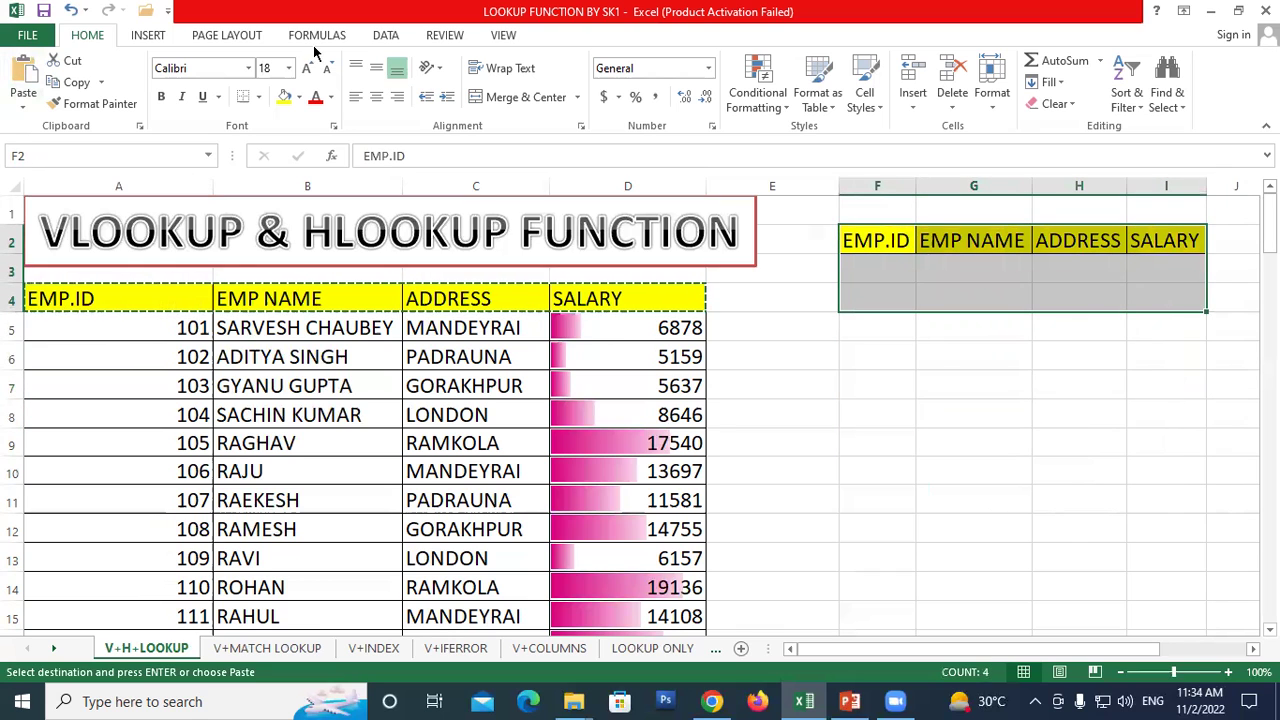
# Step: Apply All Borders to the lookup block F2:I4
pyautogui.click(258, 97)
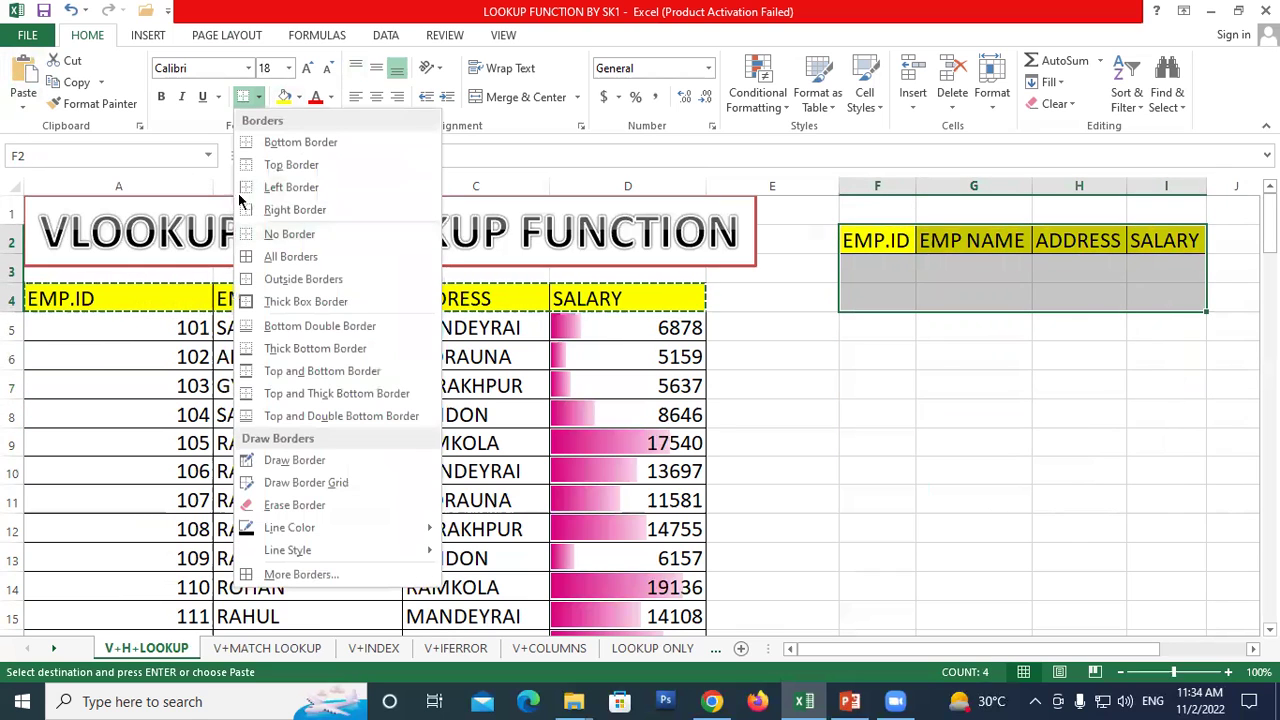
pyautogui.click(253, 260)
pyautogui.click(1040, 352)
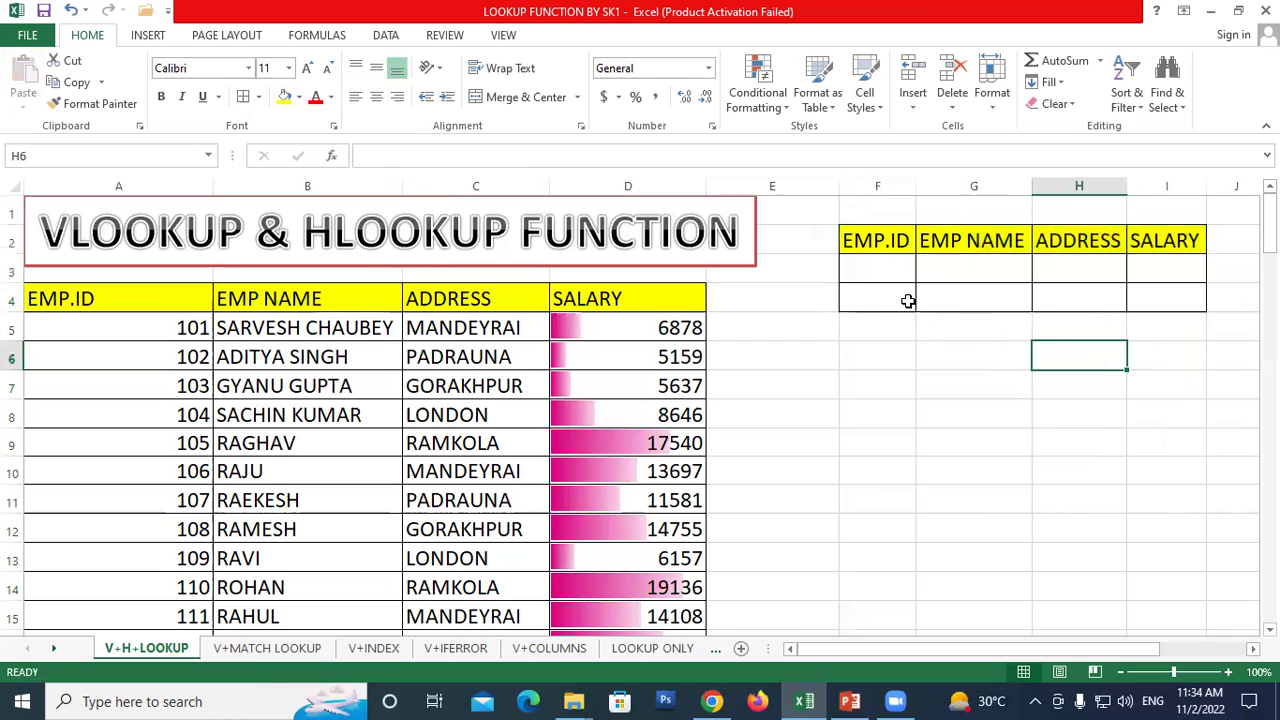
# Step: Step through cells F3, G3, H3 and I3, noting the first employee ID in A5
pyautogui.click(870, 275)
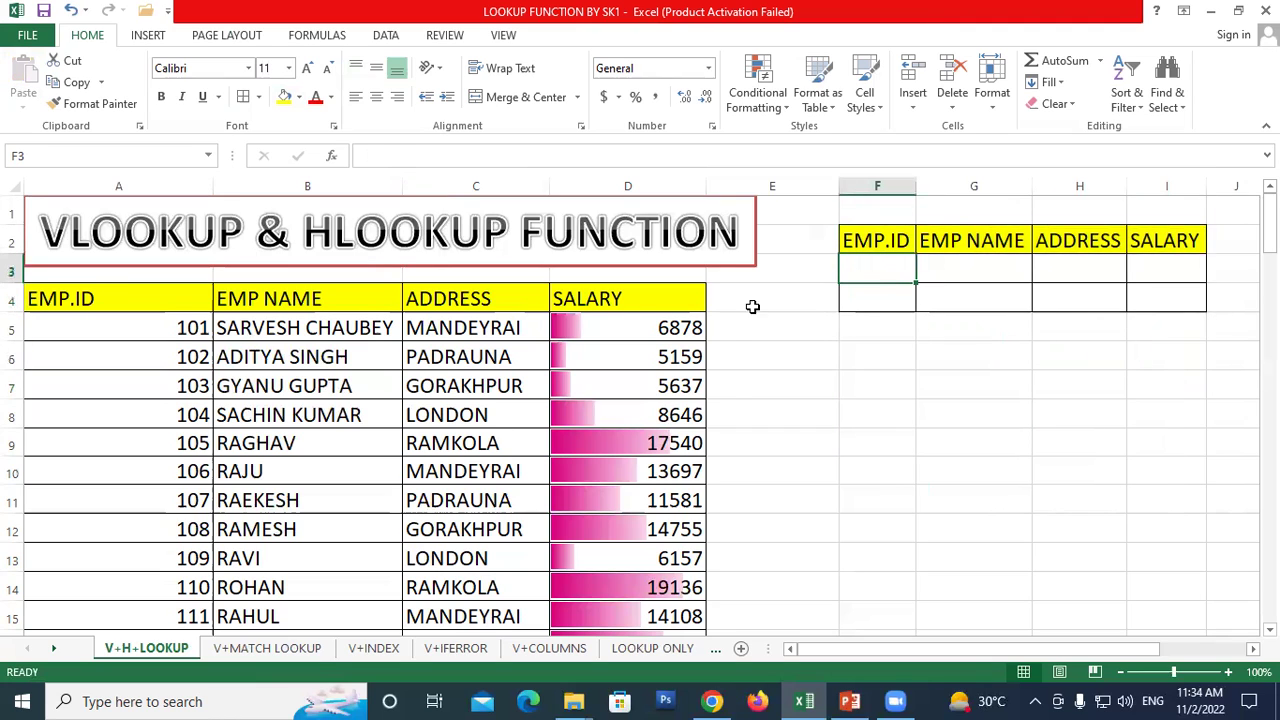
pyautogui.click(185, 330)
pyautogui.click(872, 273)
pyautogui.click(970, 265)
pyautogui.click(1076, 267)
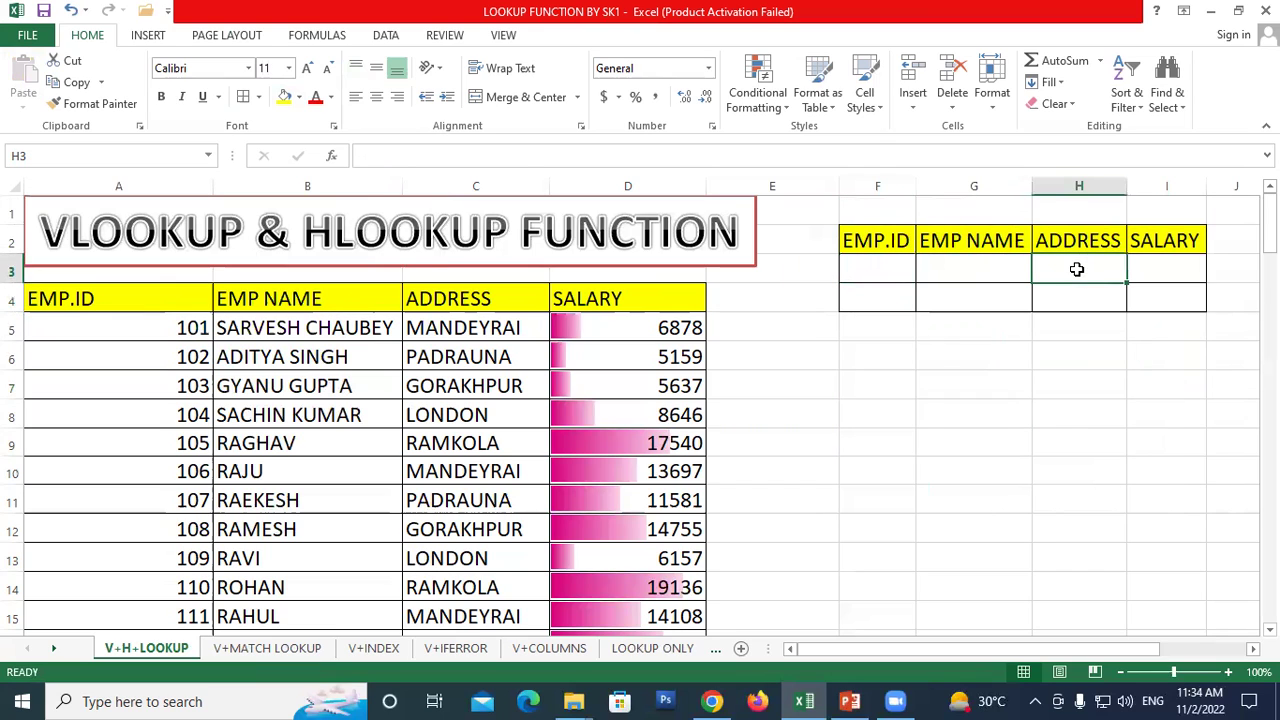
pyautogui.click(1172, 272)
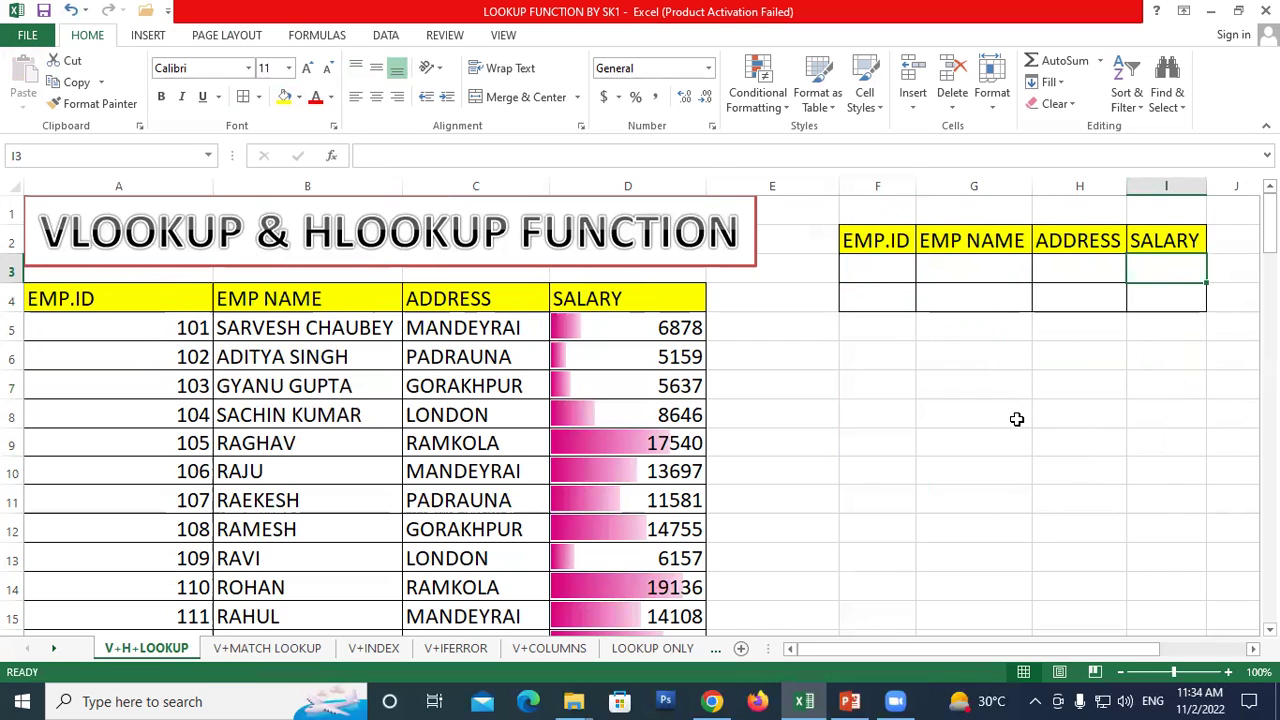
# Step: Delete the extra E in B11 so employee 107's name reads RAKESH
pyautogui.click(190, 497)
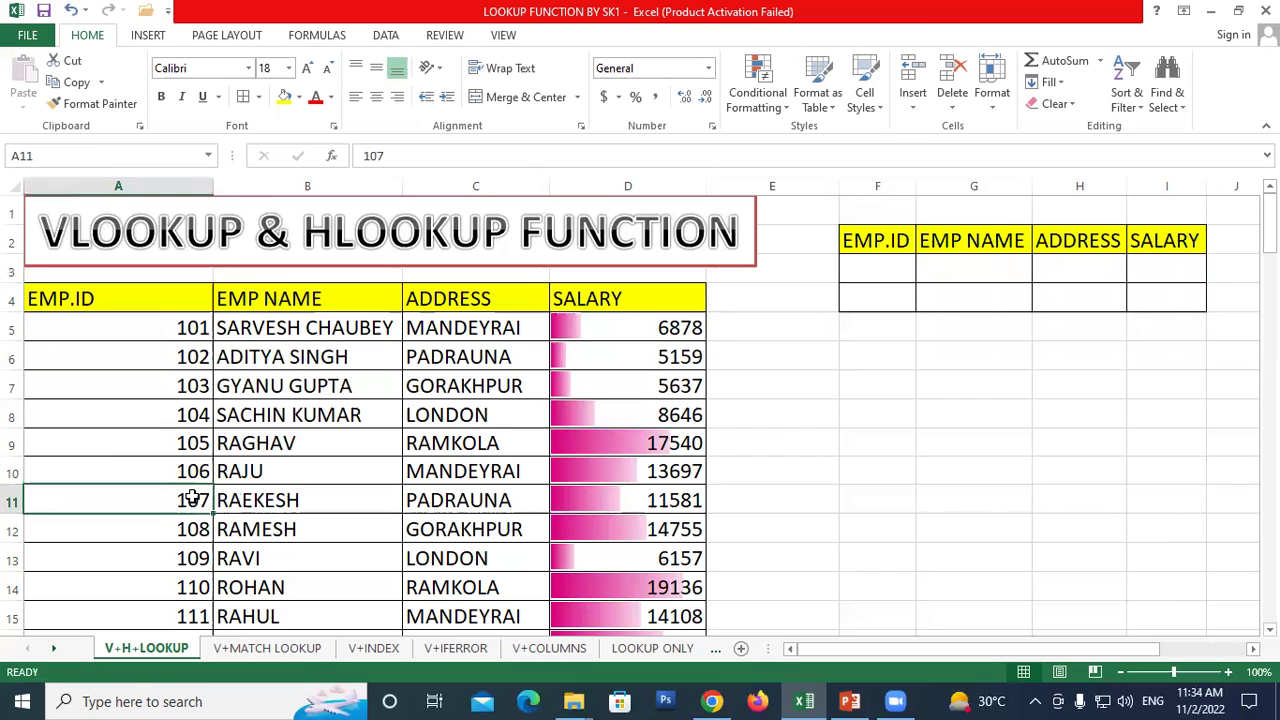
pyautogui.doubleClick(254, 496)
pyautogui.press('BackSpace')
pyautogui.press('Return')
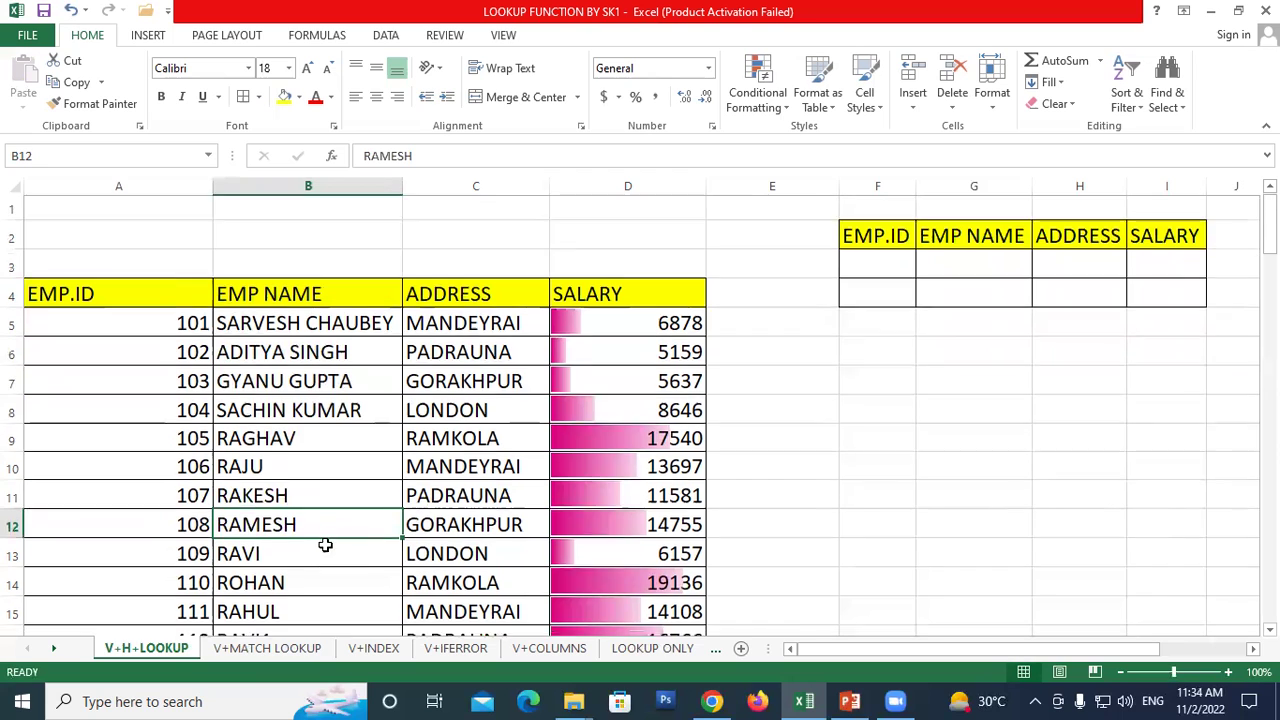
# Step: Scroll through the table checking names such as ROHAN in B14, then select F3
pyautogui.scroll(-1, 203, 512)
pyautogui.click(277, 497)
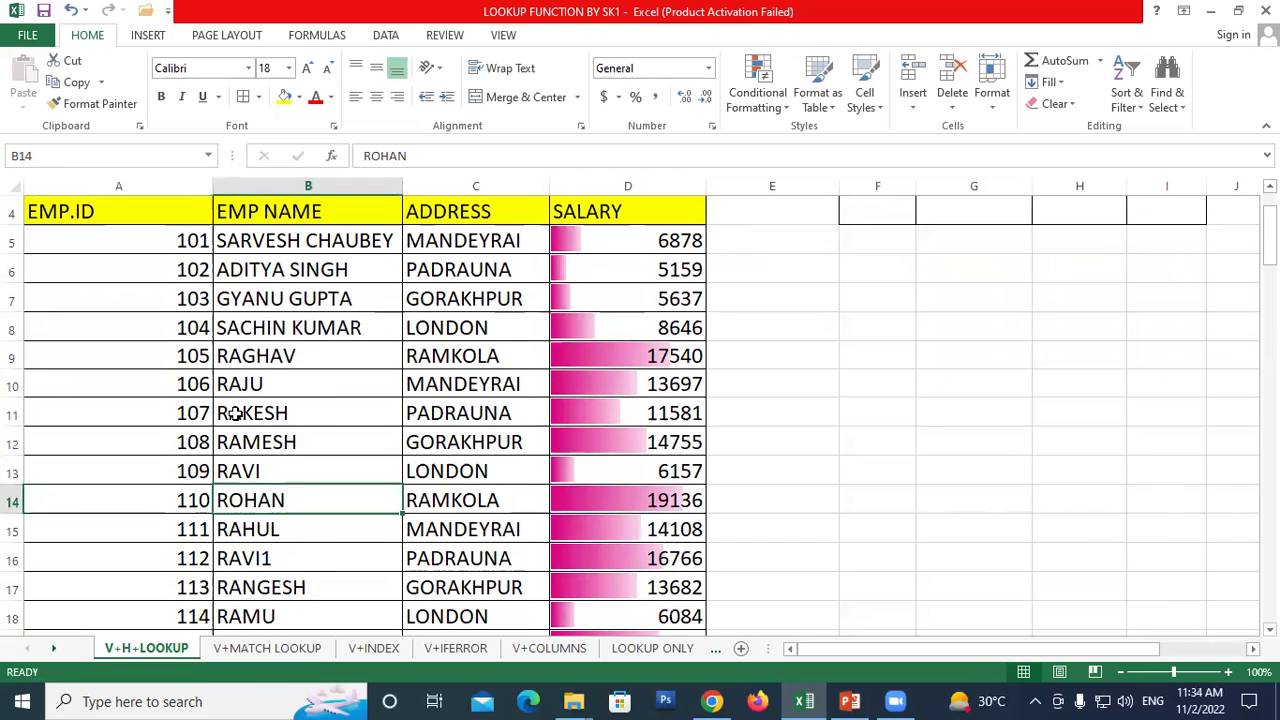
pyautogui.scroll(-2, 229, 414)
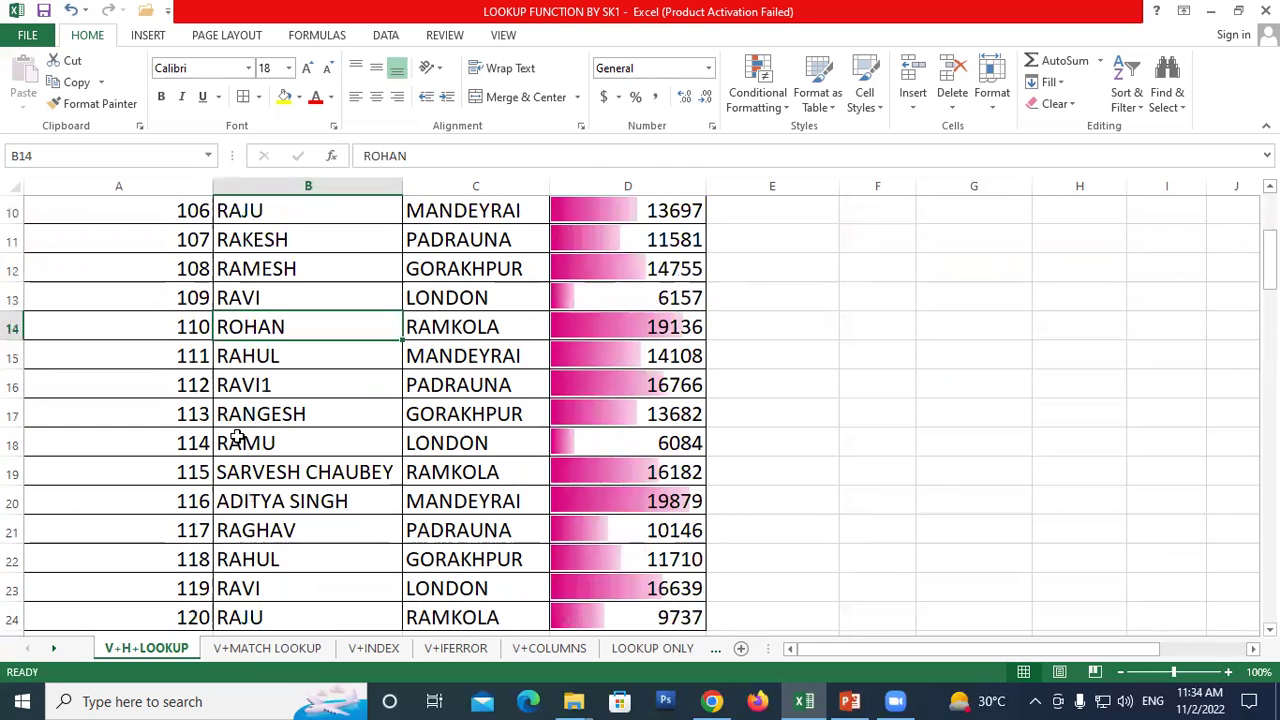
pyautogui.scroll(3, 235, 432)
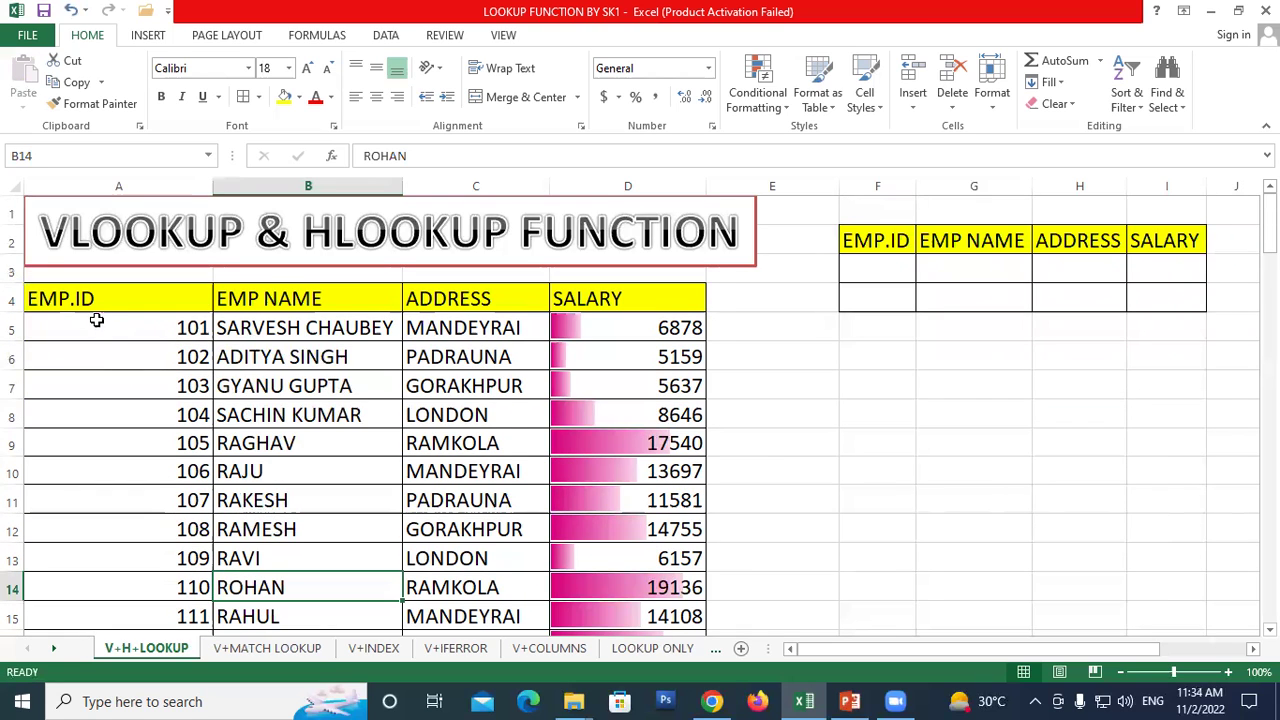
pyautogui.click(1078, 354)
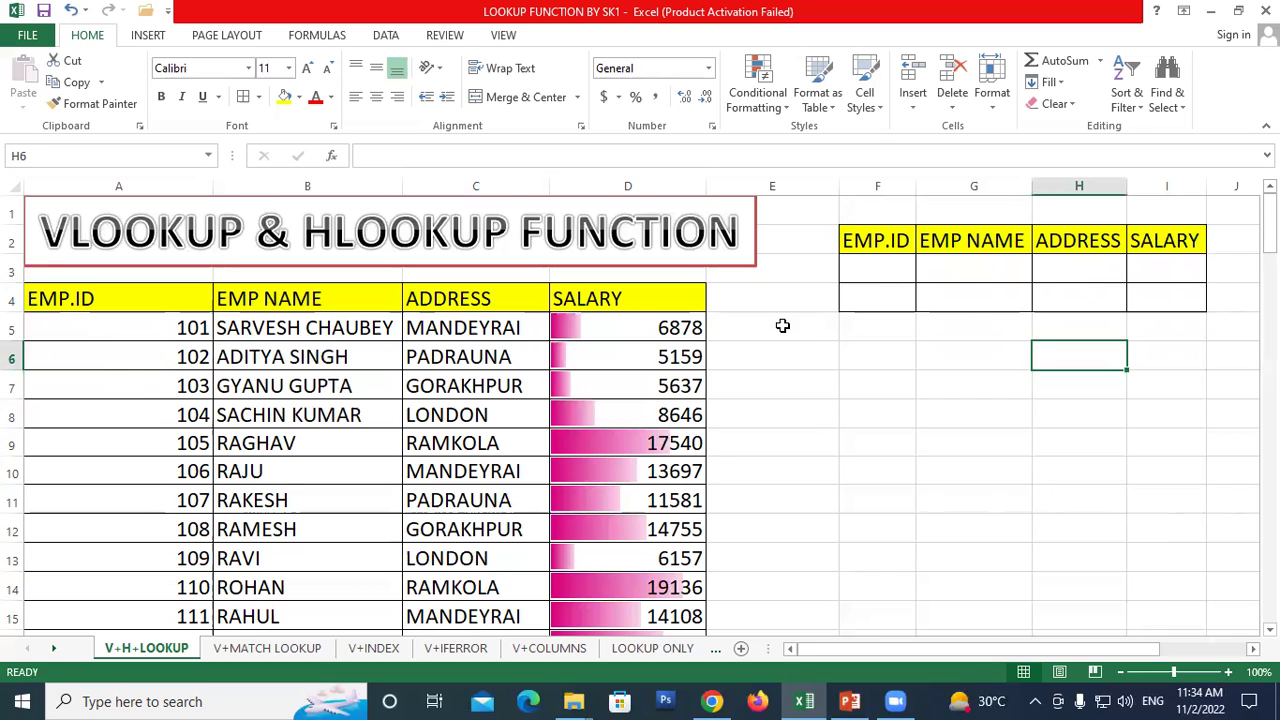
pyautogui.click(872, 271)
# Step: Copy employee ID 101 from A5 and paste it into the lookup cell F3
pyautogui.click(170, 328)
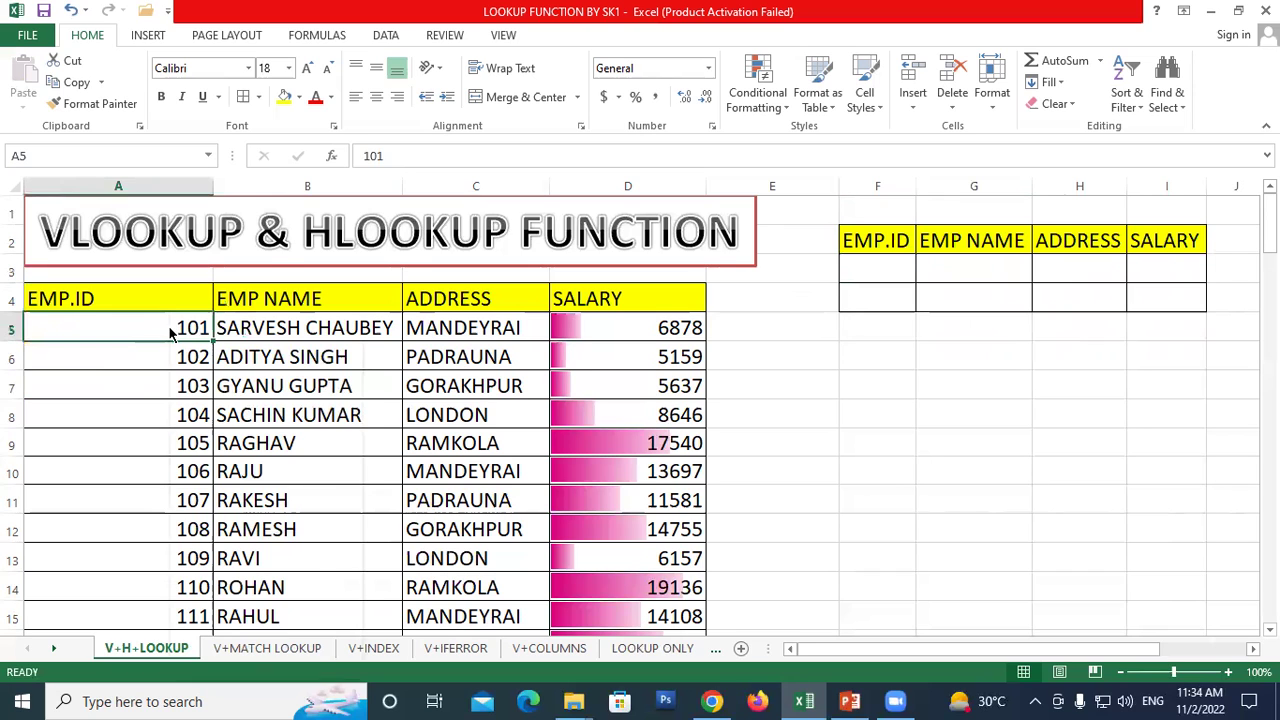
pyautogui.rightClick(170, 328)
pyautogui.click(210, 338)
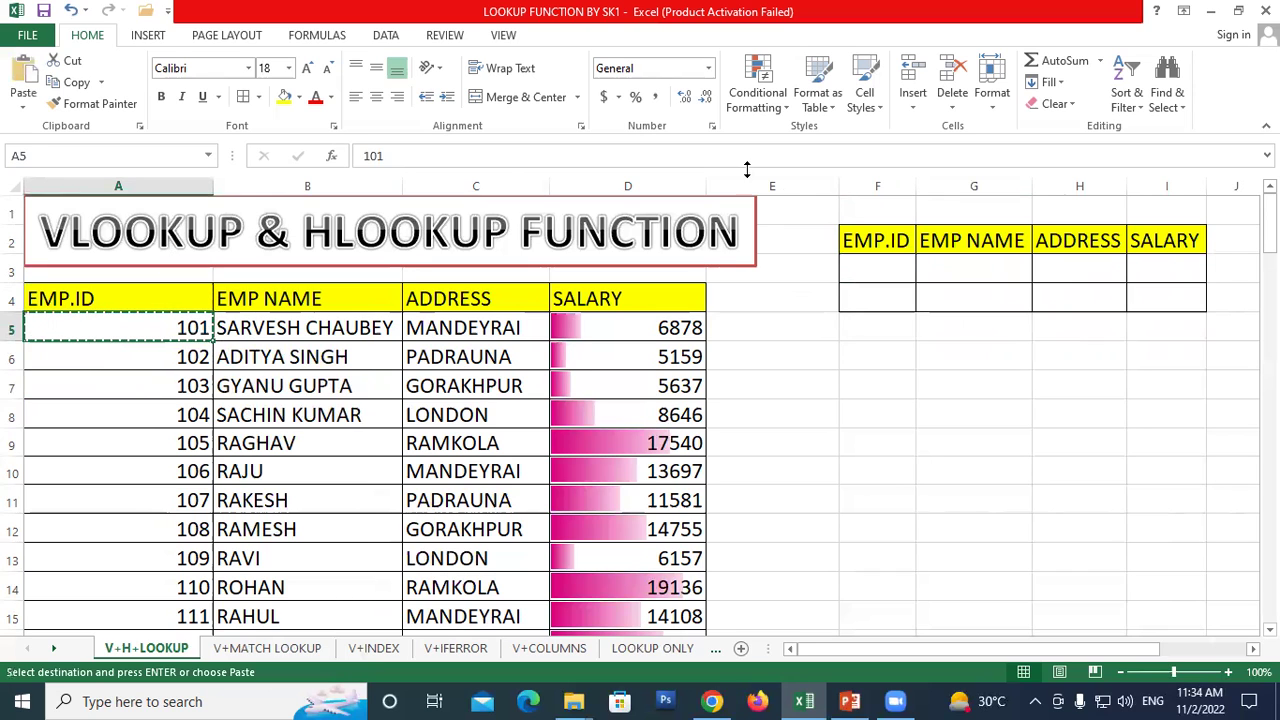
pyautogui.click(866, 268)
pyautogui.rightClick(866, 268)
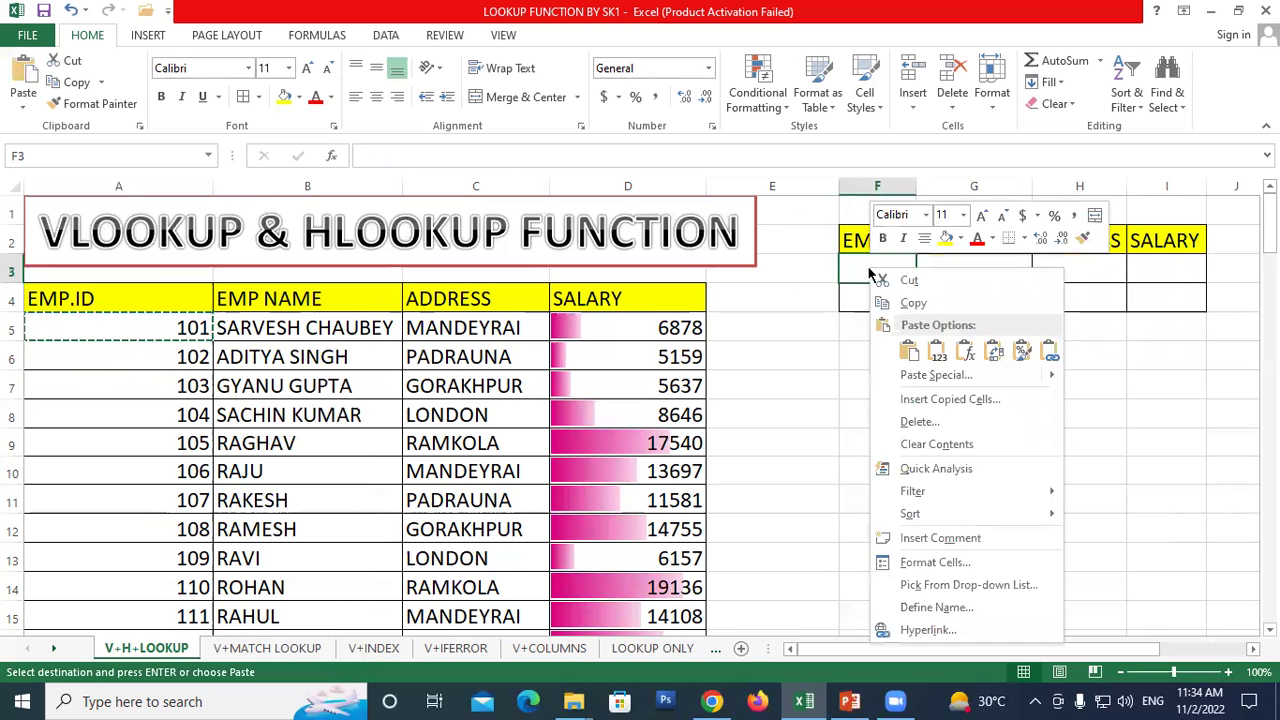
pyautogui.click(908, 350)
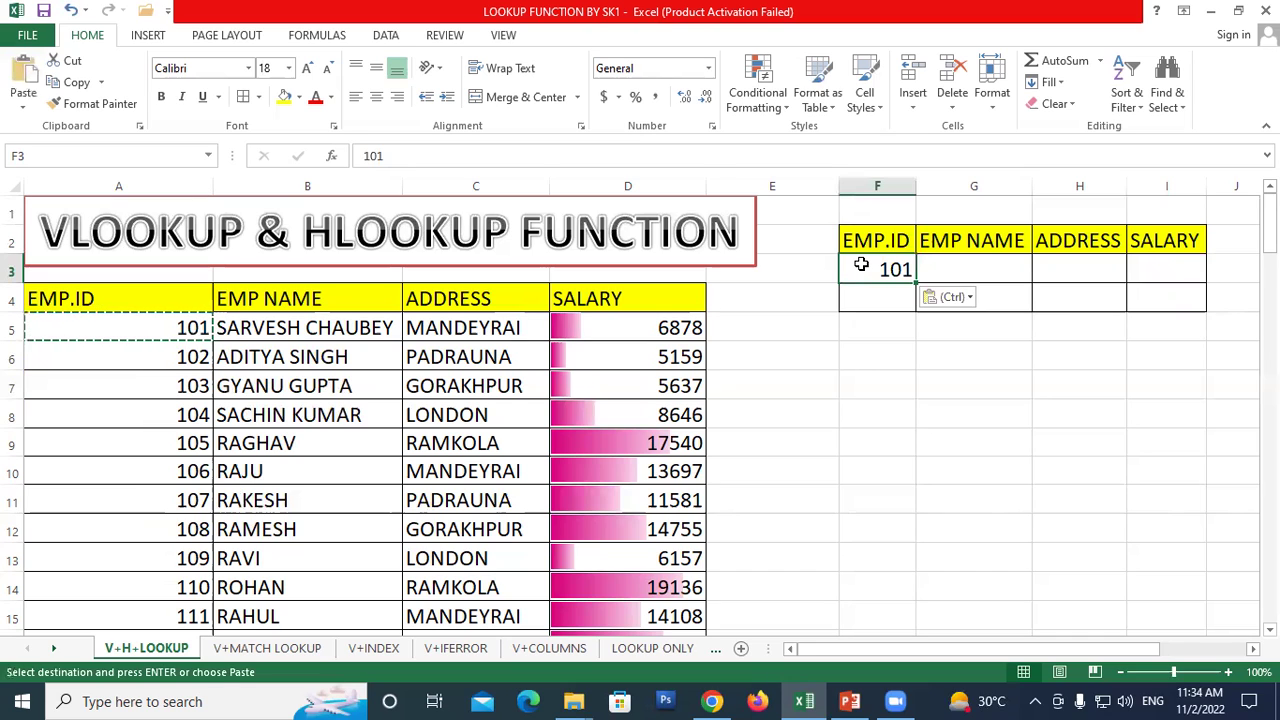
pyautogui.click(968, 264)
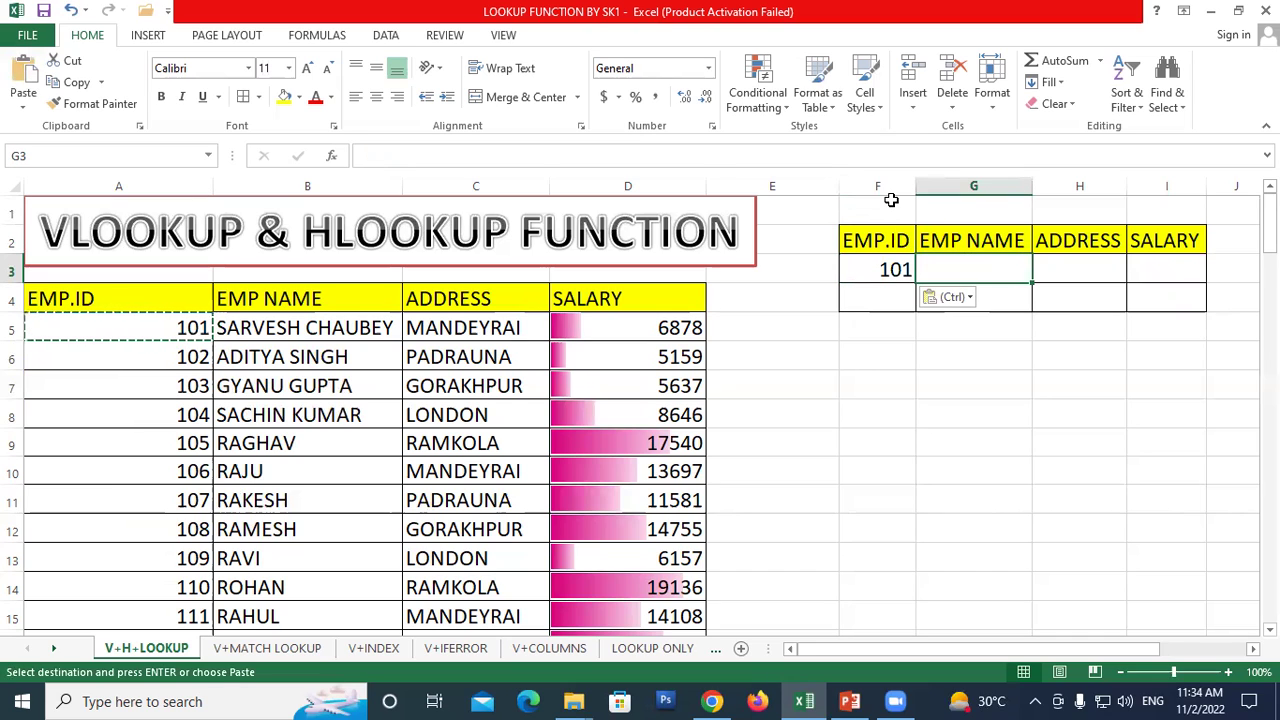
# Step: Enter =VLOOKUP(F3,A4:D24,2,0) in G3 so it returns the name for F3's ID
pyautogui.write('=')
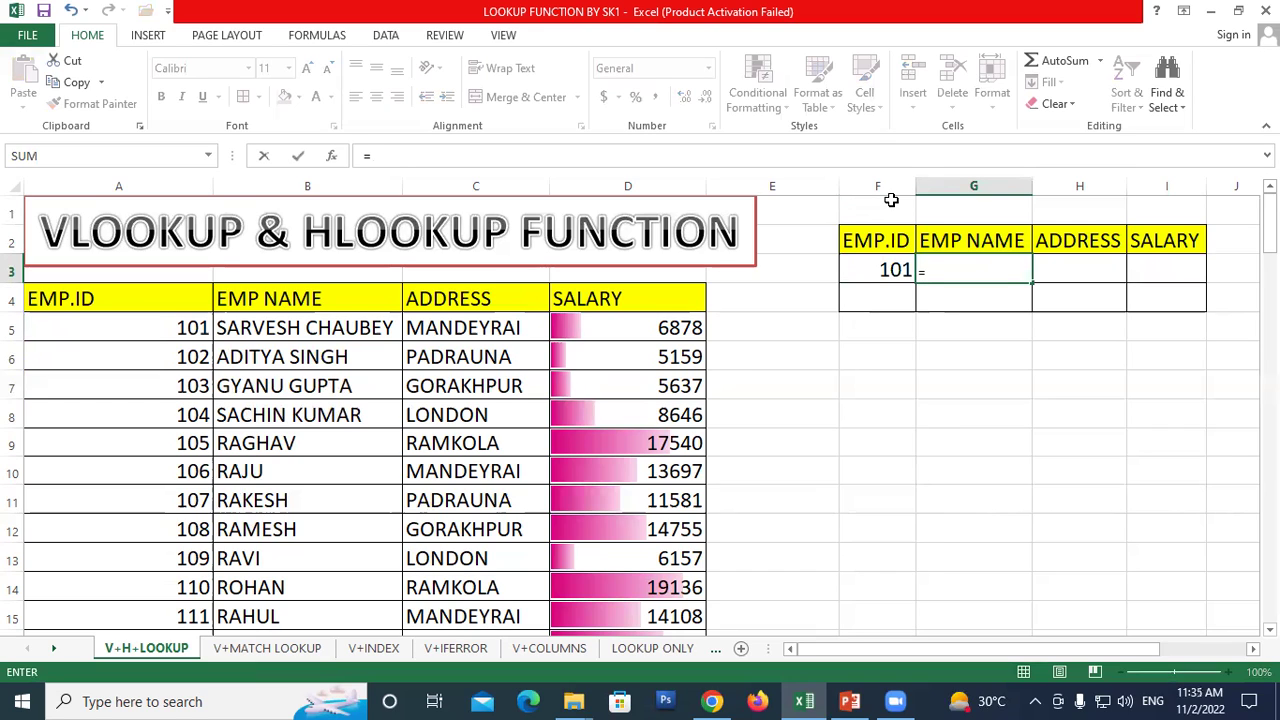
pyautogui.write('vl')
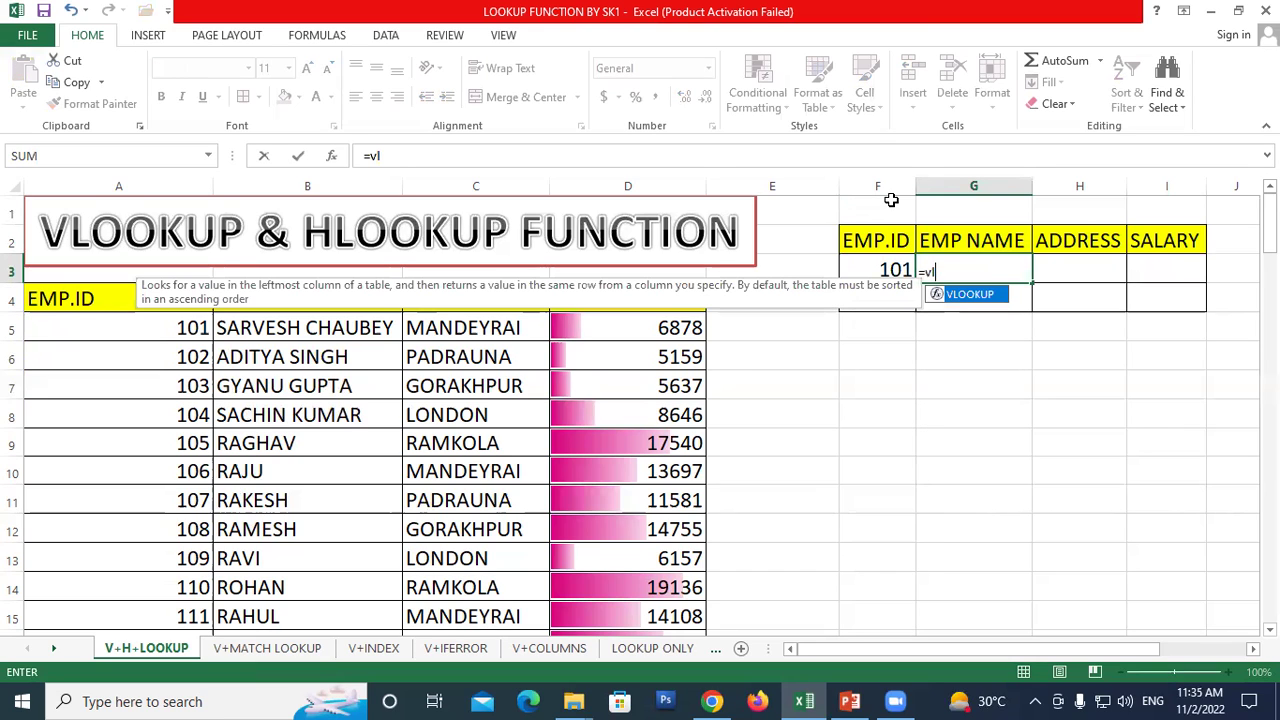
pyautogui.doubleClick(975, 295)
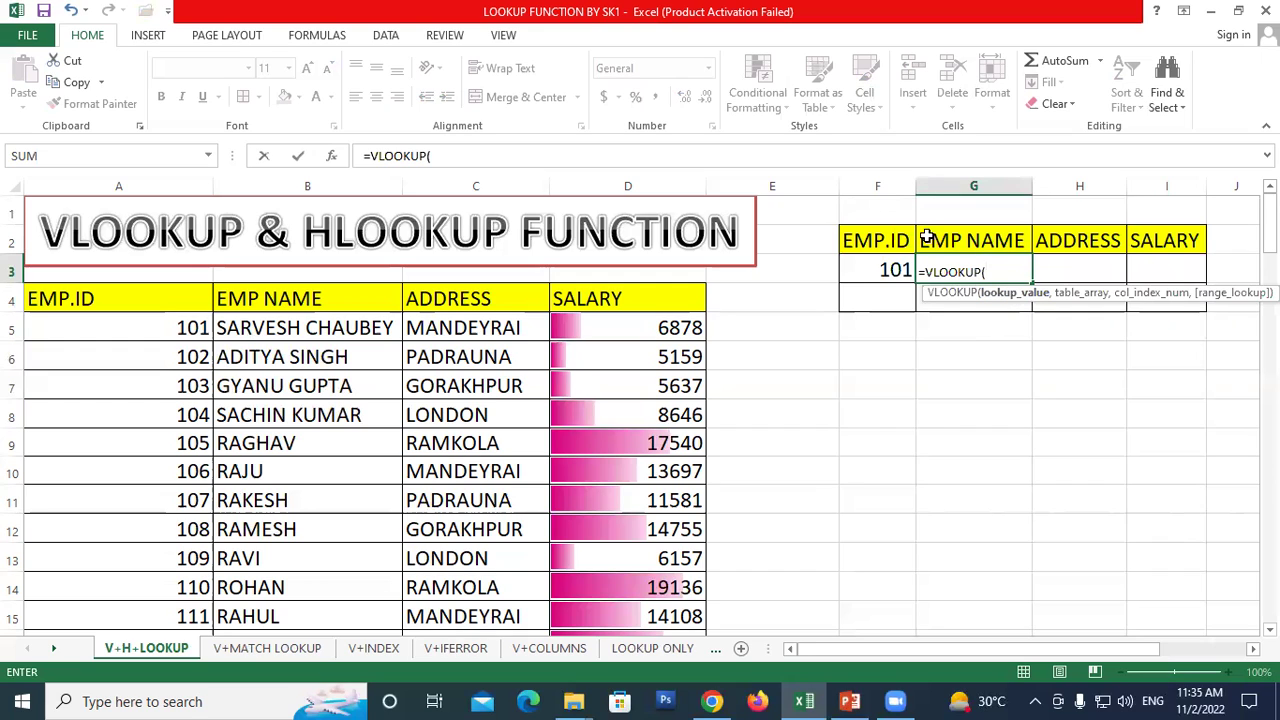
pyautogui.click(884, 260)
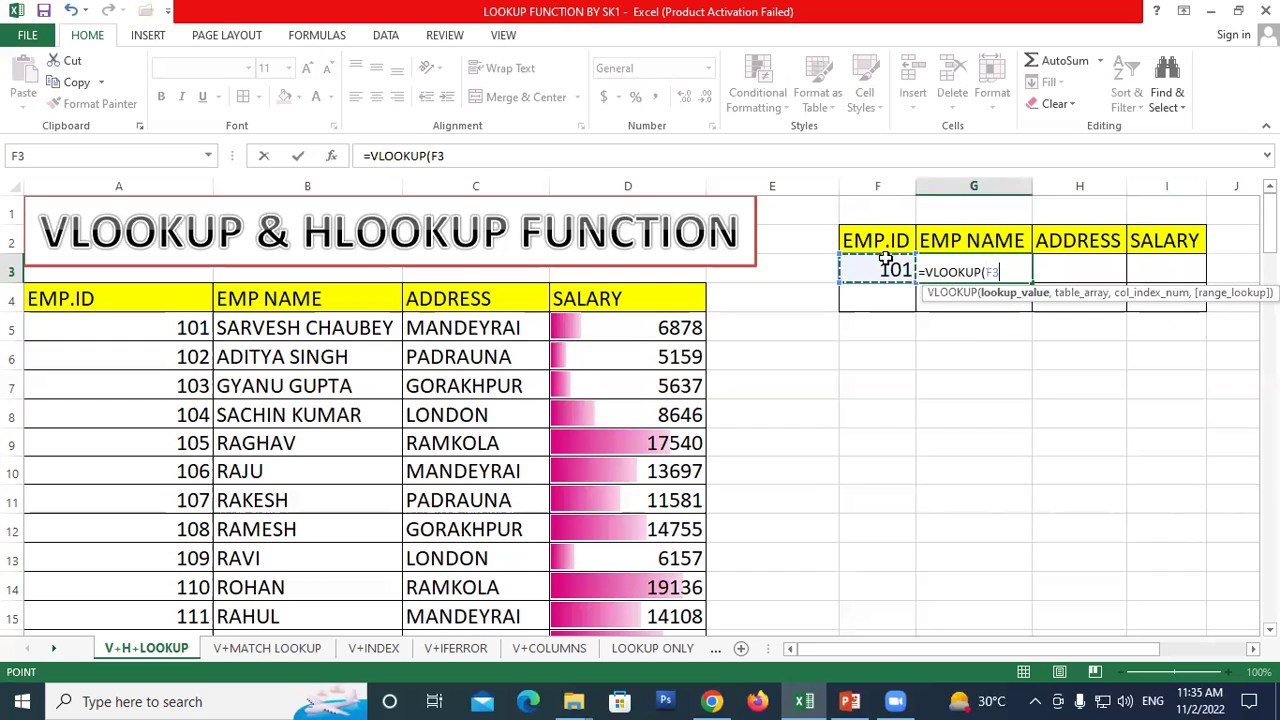
pyautogui.write(',')
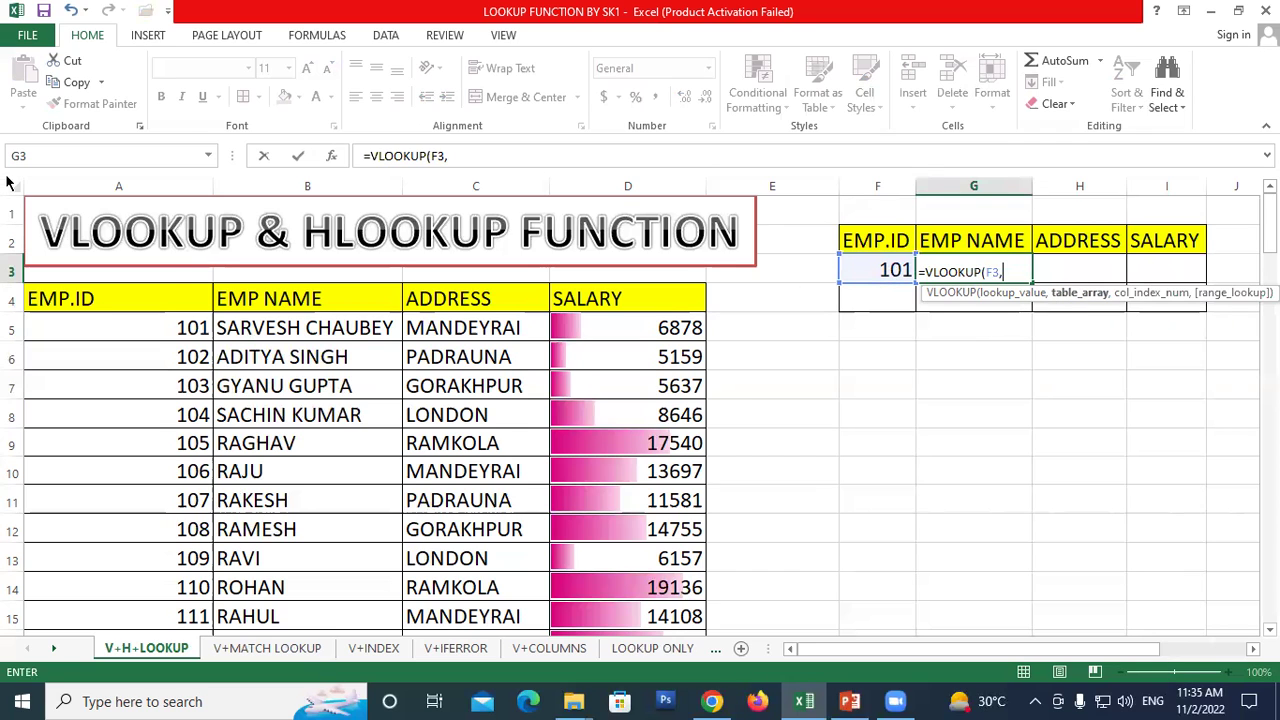
pyautogui.moveTo(110, 296)
pyautogui.mouseDown()
pyautogui.moveTo(620, 622)
pyautogui.moveTo(640, 610)
pyautogui.moveTo(648, 564)
pyautogui.mouseUp()
pyautogui.scroll(4, 925, 534)
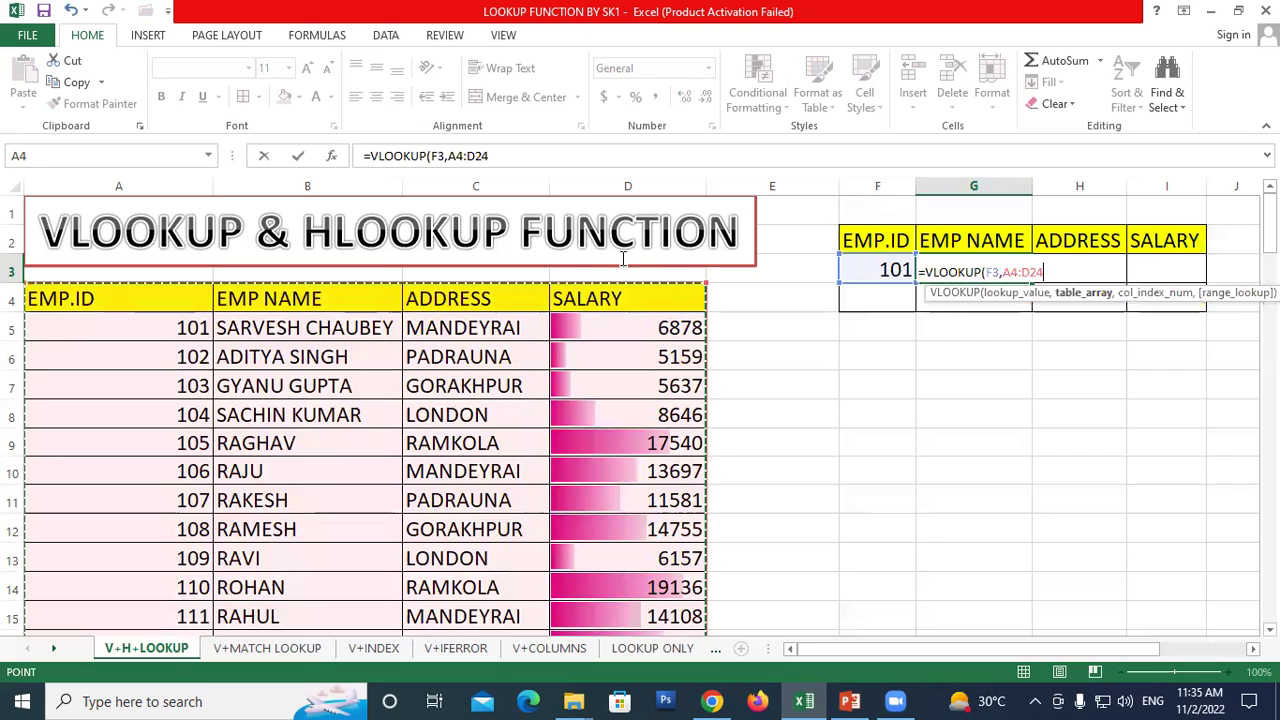
pyautogui.write(',')
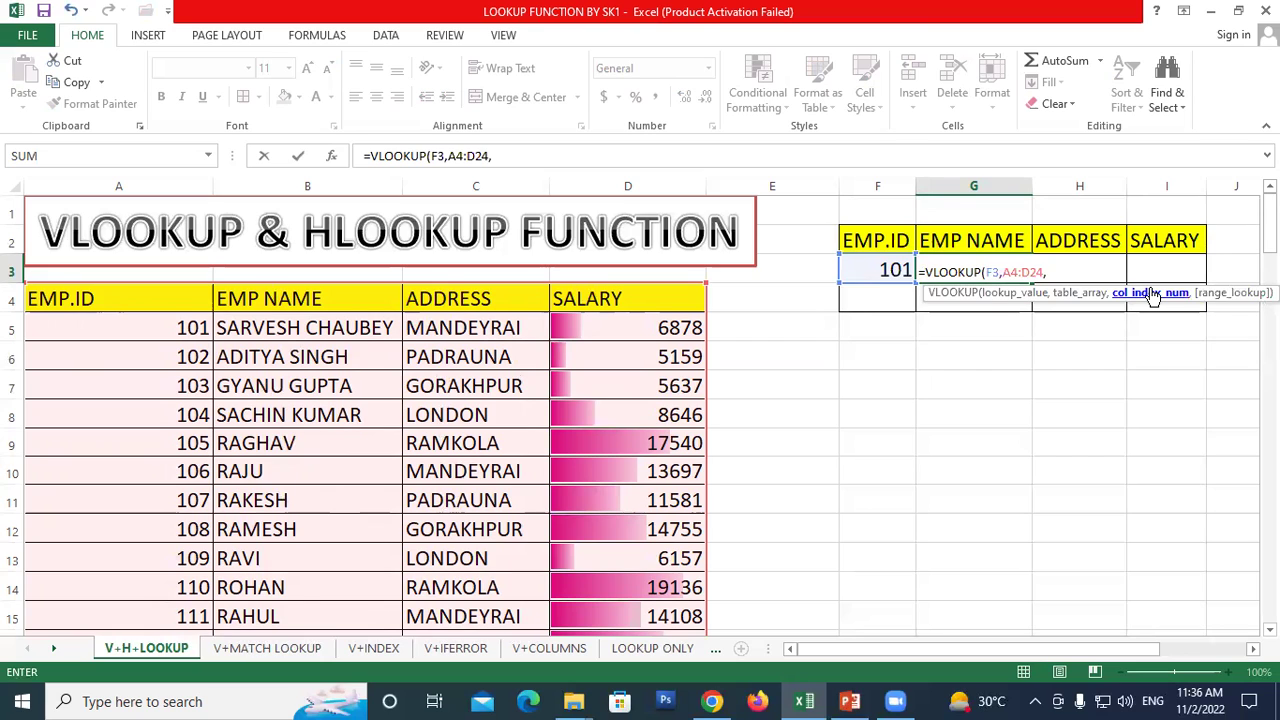
pyautogui.write('2')
pyautogui.write(',')
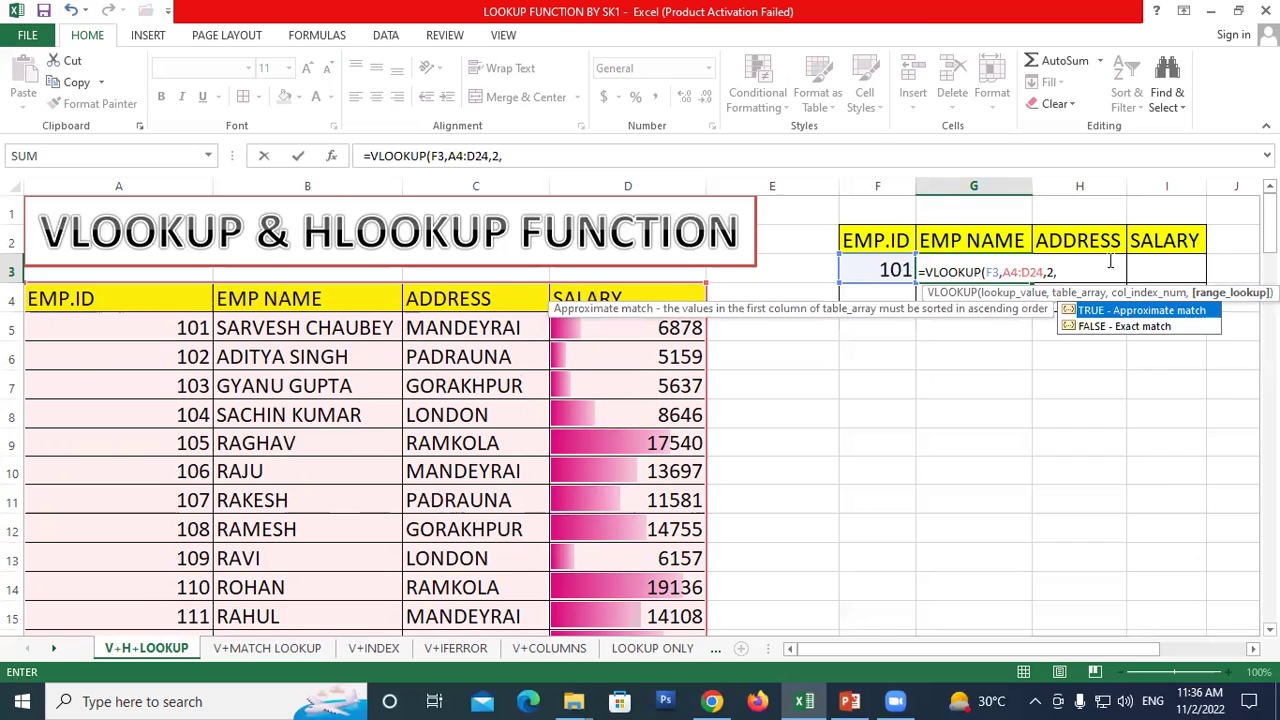
pyautogui.write('0')
pyautogui.write(')')
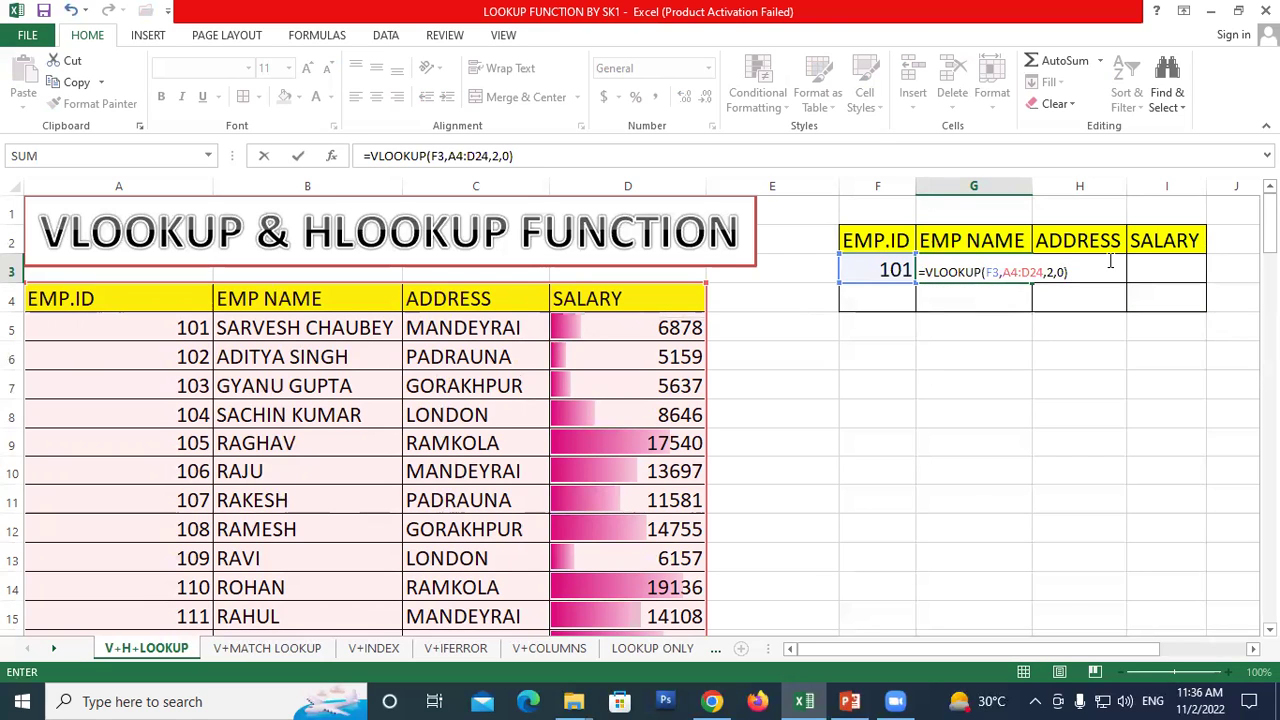
pyautogui.press('Return')
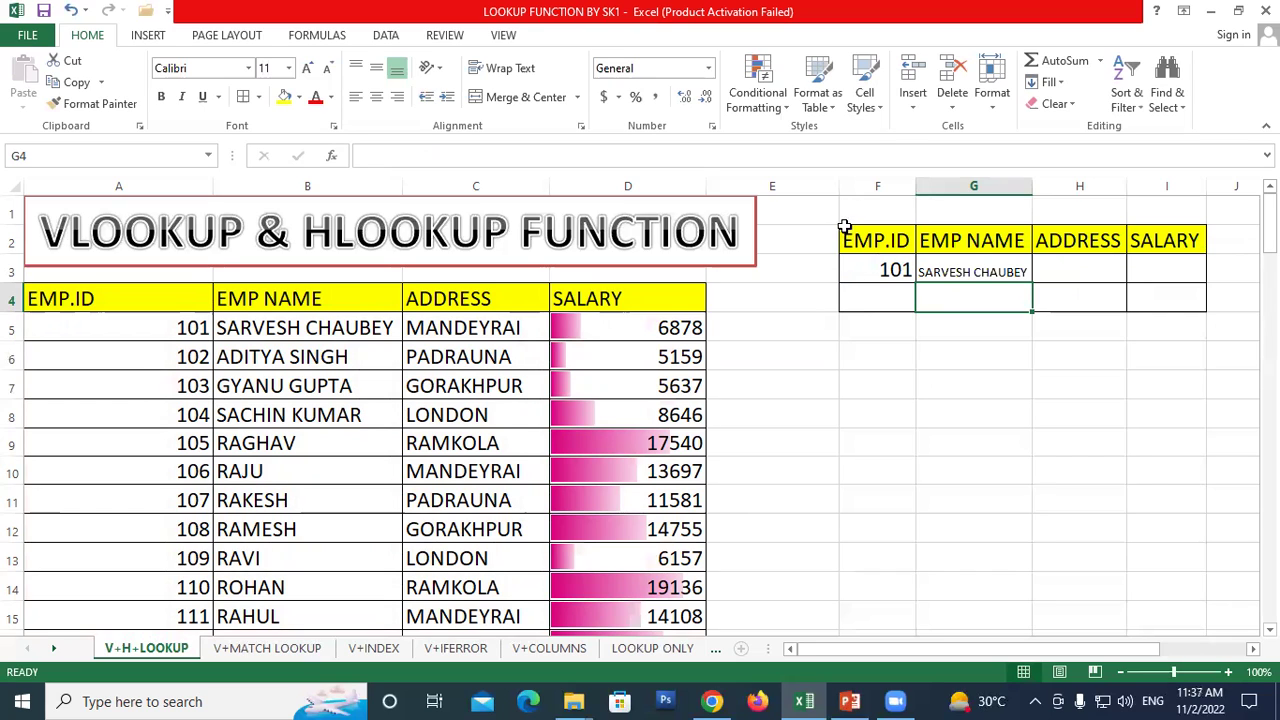
# Step: Change the ID in F3 to 108 and confirm the result matches RAMESH in B12
pyautogui.click(962, 266)
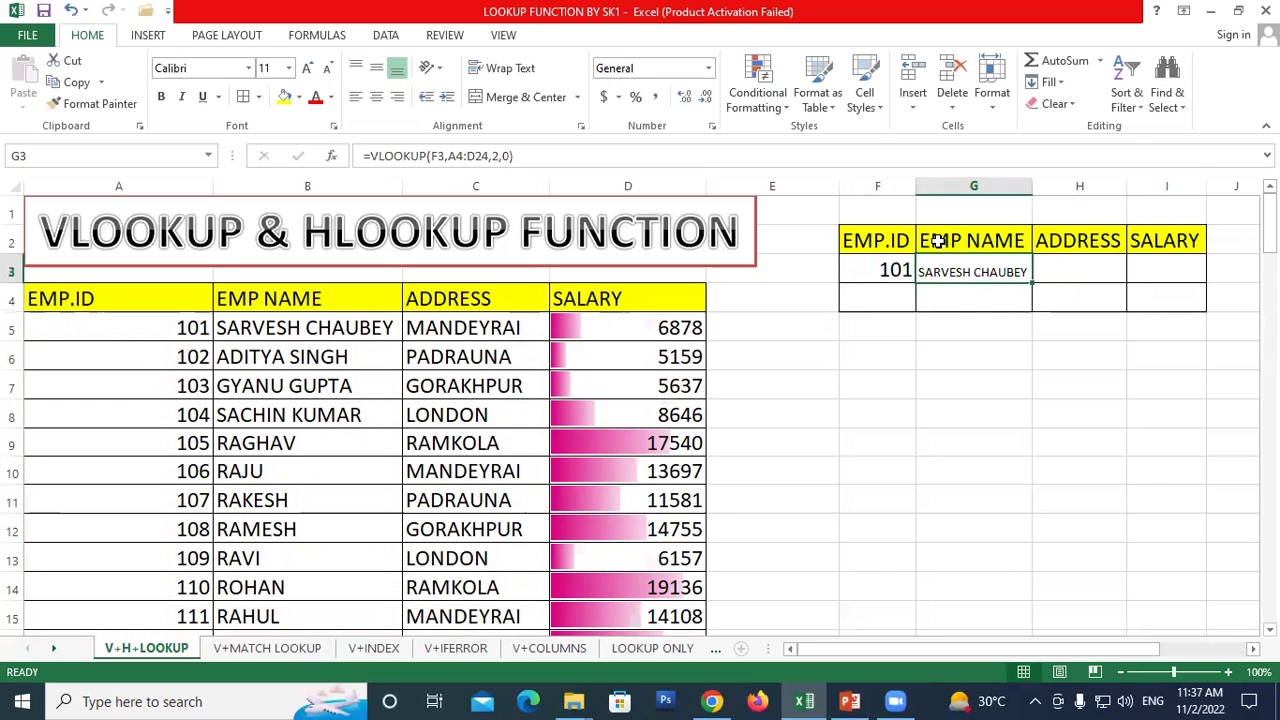
pyautogui.click(852, 273)
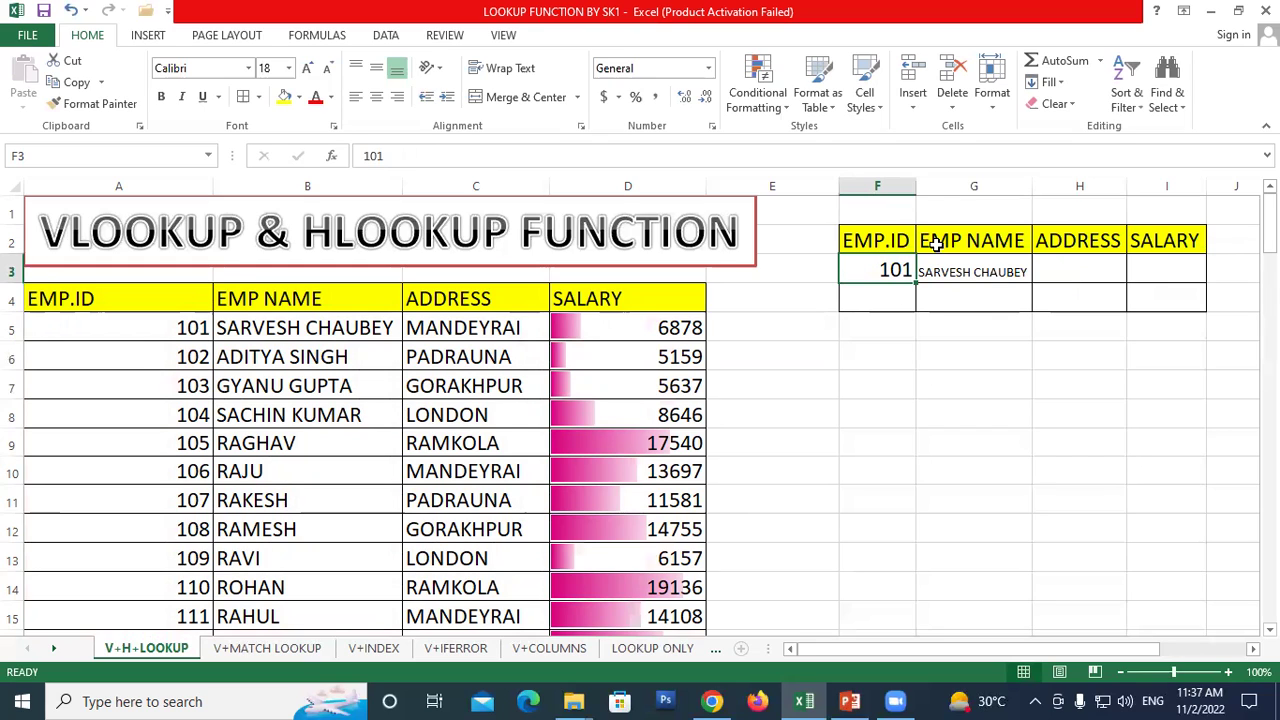
pyautogui.write('108')
pyautogui.press('Return')
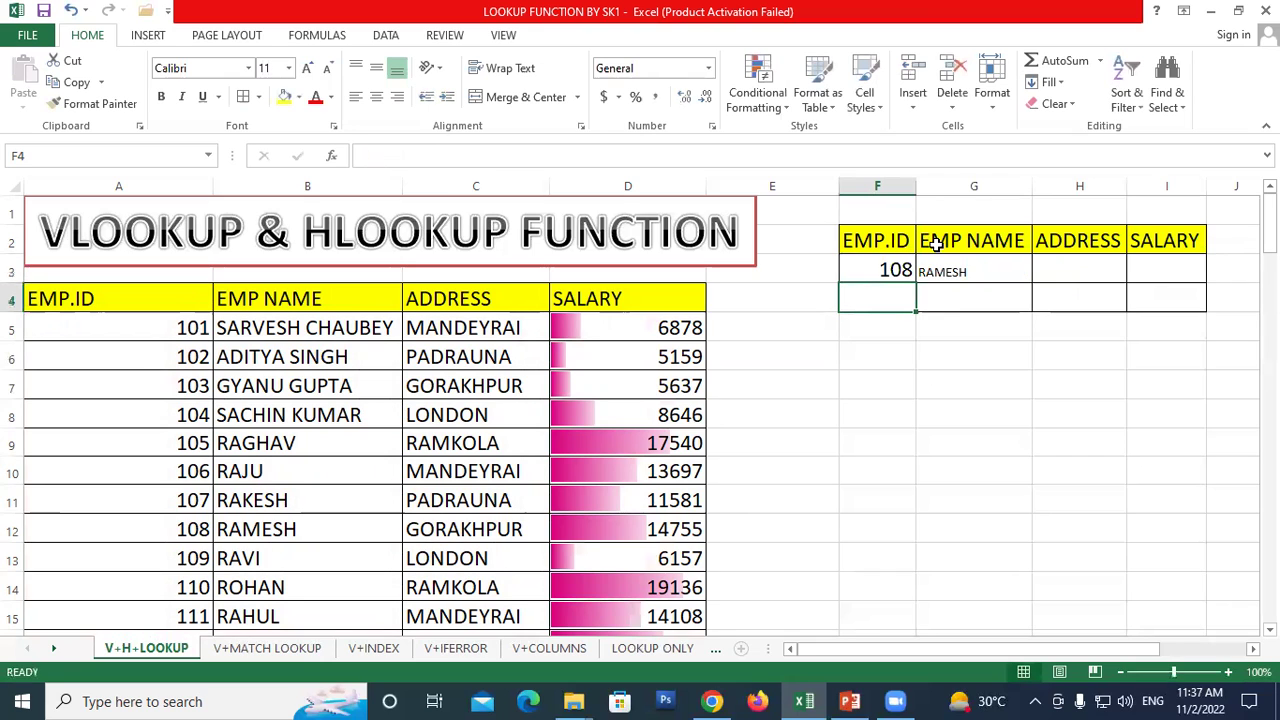
pyautogui.click(258, 530)
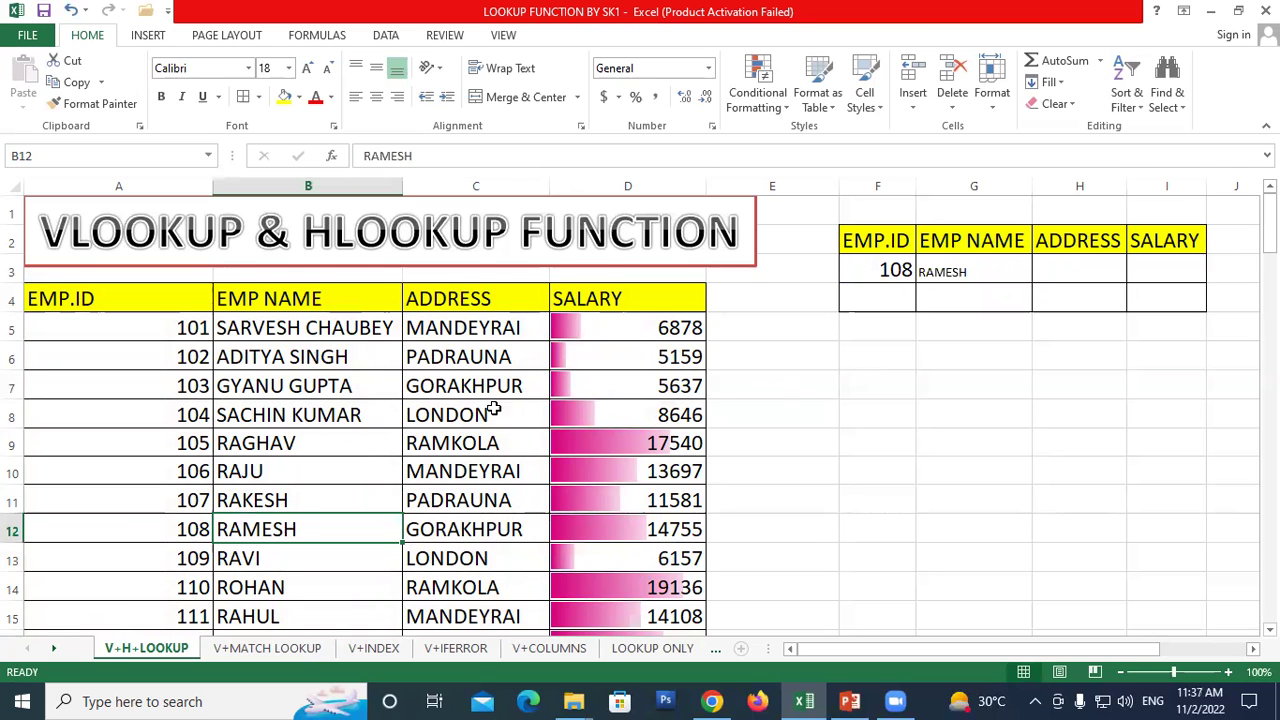
pyautogui.scroll(-2, 486, 408)
pyautogui.scroll(-1, 423, 517)
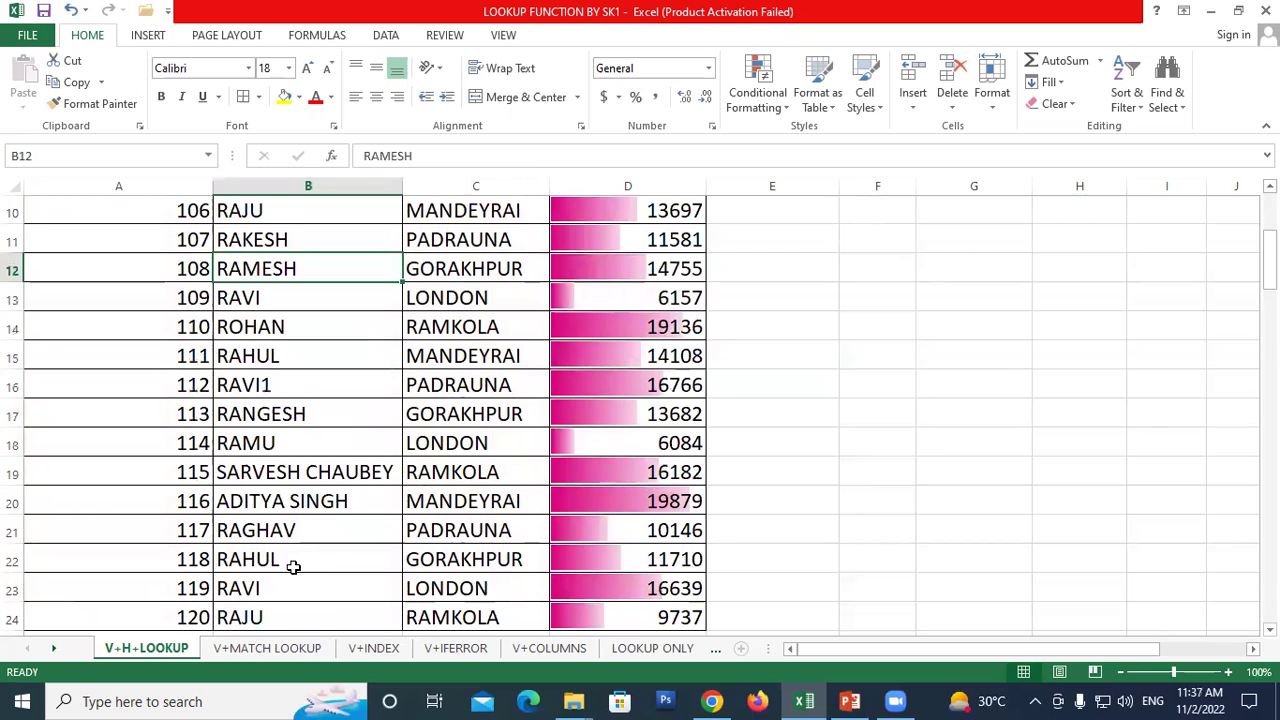
pyautogui.scroll(2, 293, 567)
pyautogui.scroll(1, 531, 557)
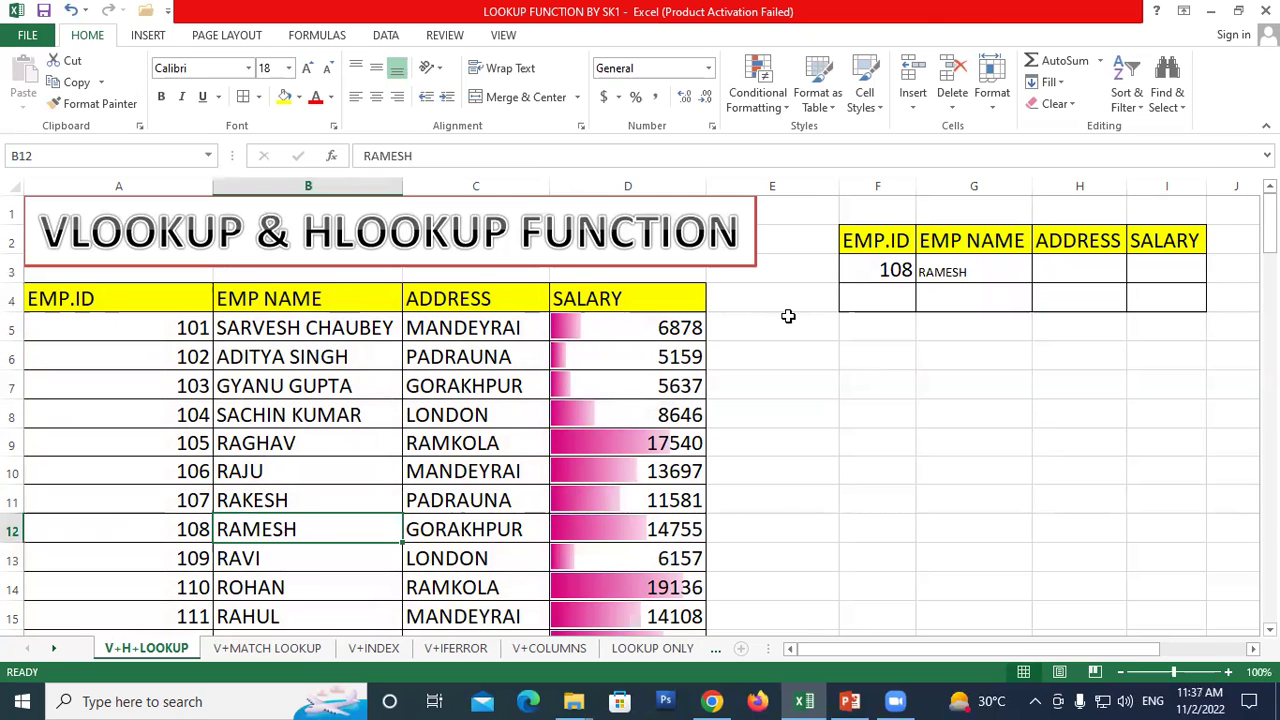
# Step: Change F3 to 118 and check that the G3 lookup now returns RAHUL
pyautogui.click(890, 270)
pyautogui.write('118')
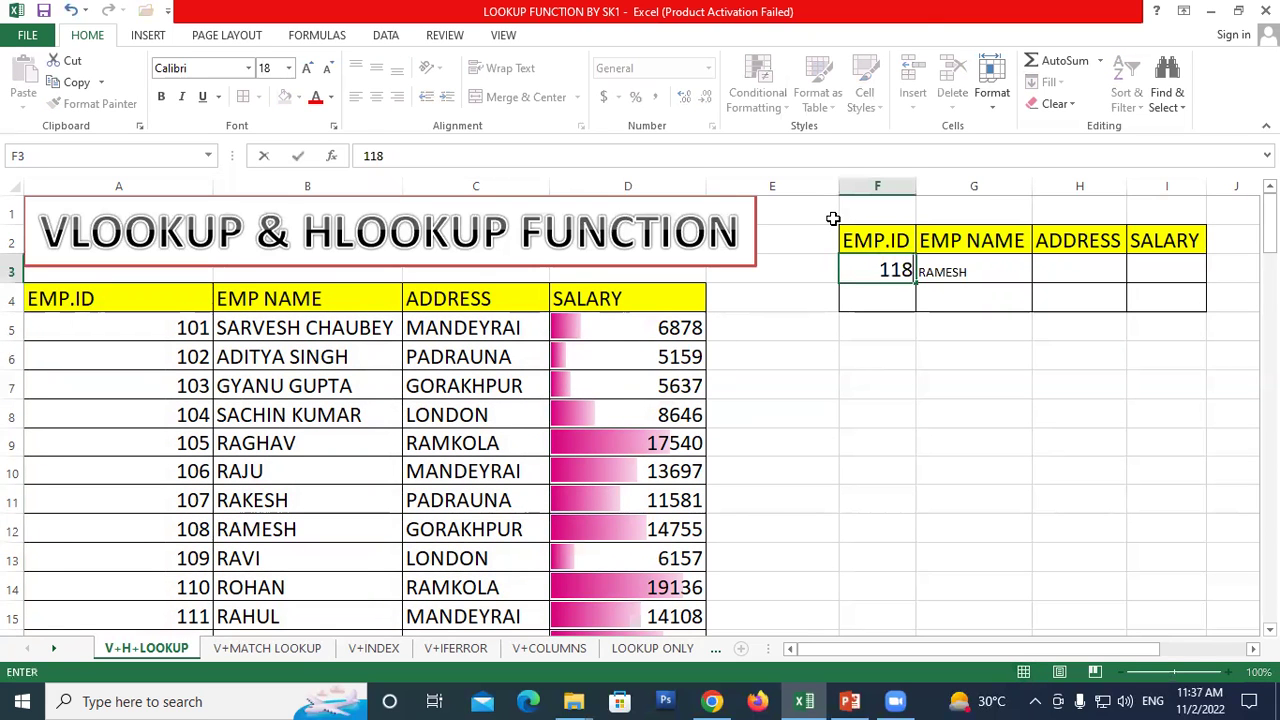
pyautogui.press('Return')
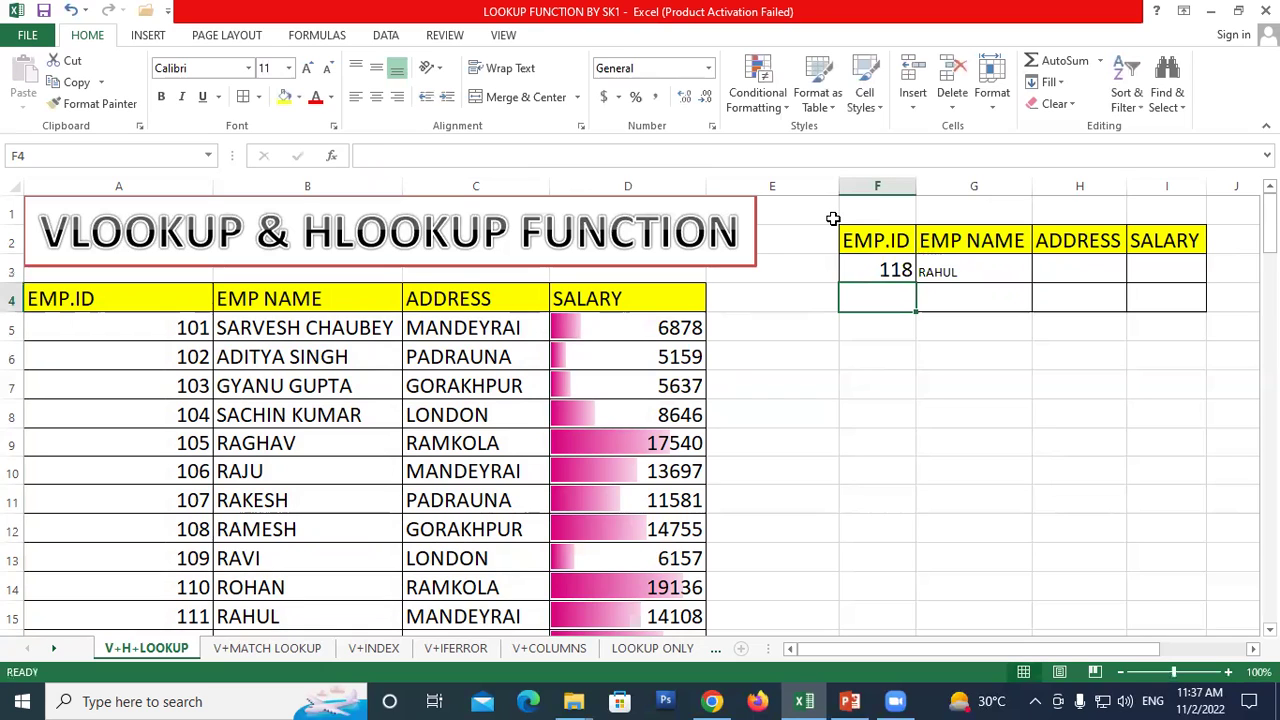
pyautogui.click(870, 266)
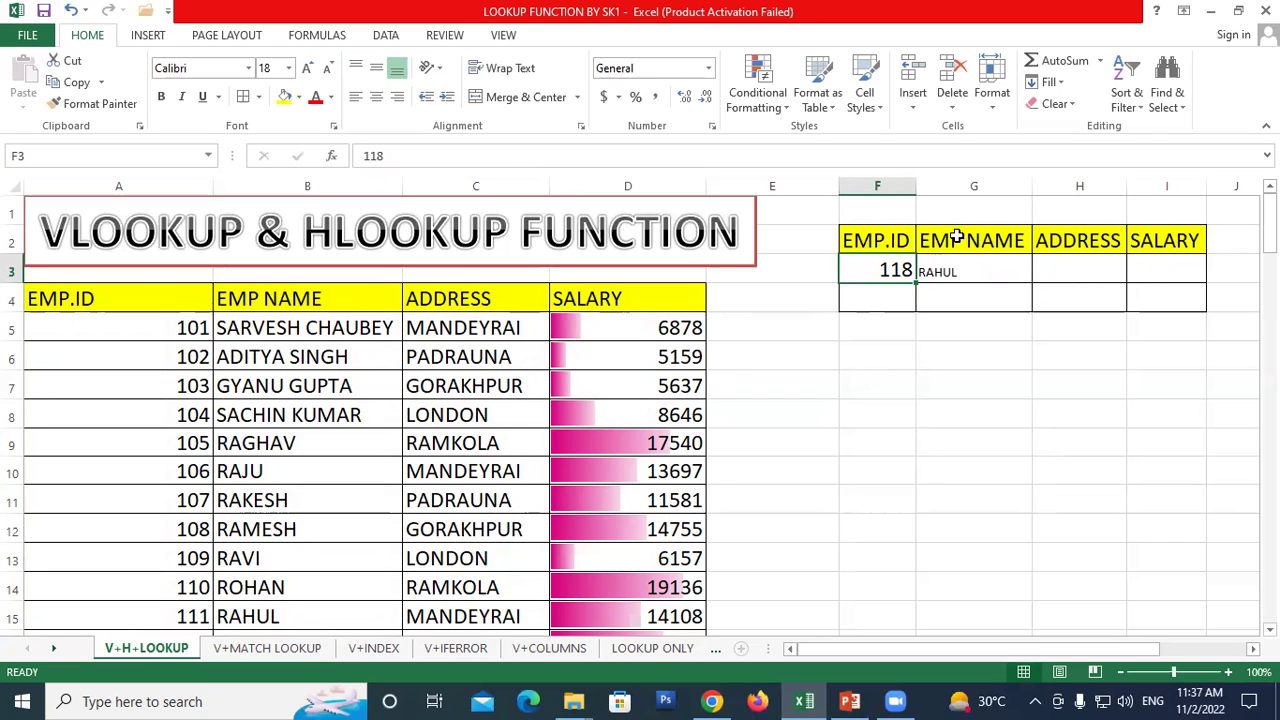
pyautogui.click(969, 266)
# Step: Enter =VLOOKUP(F3,A4:D24,3,0) in H3 to return the employee's address
pyautogui.click(1114, 272)
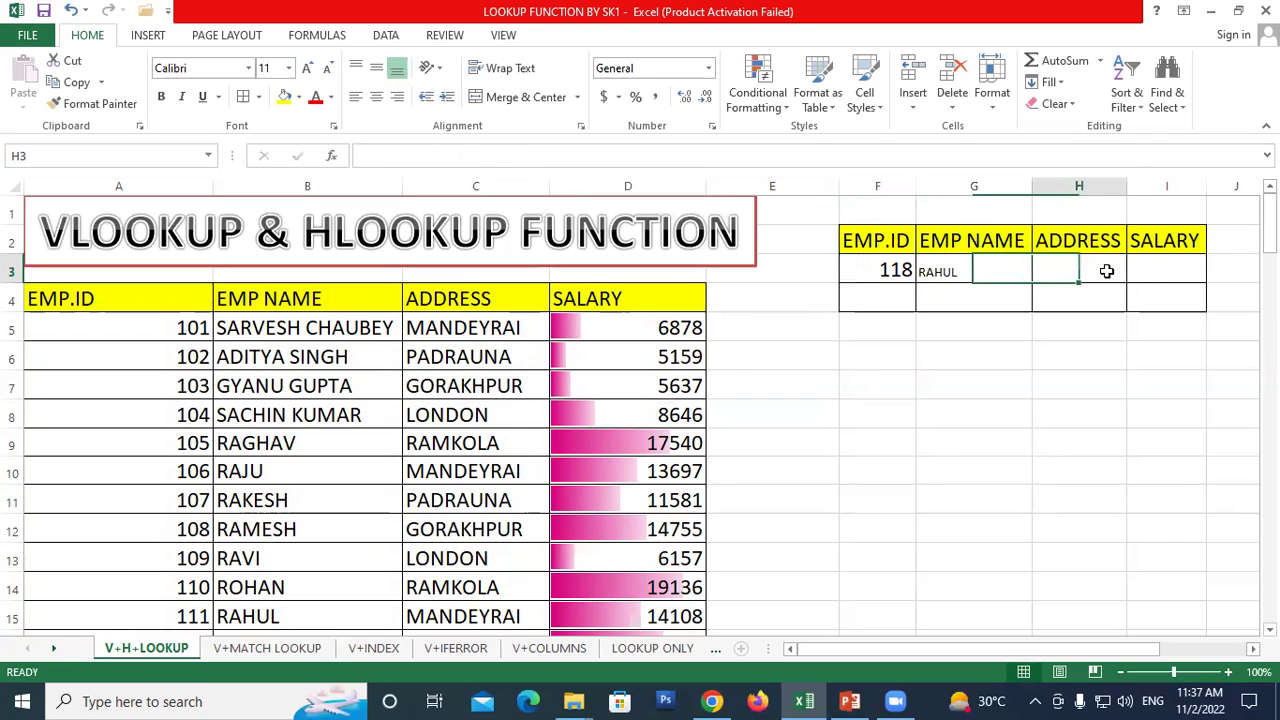
pyautogui.write('=')
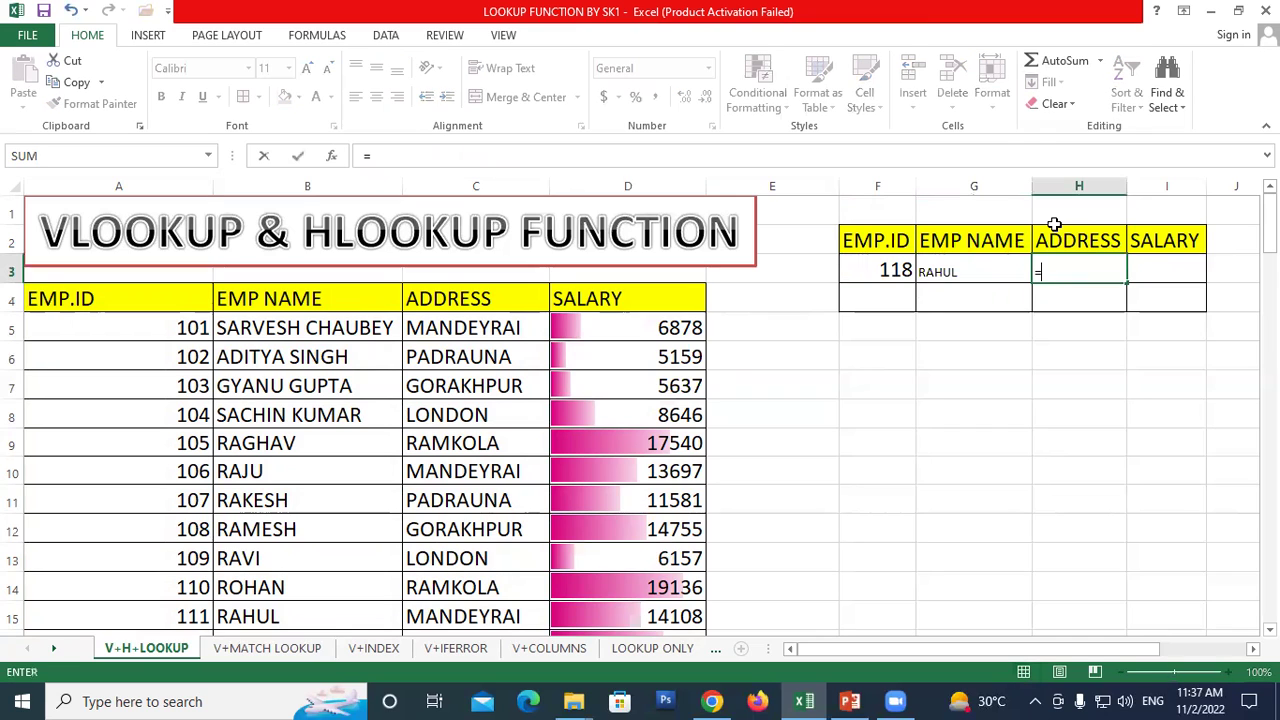
pyautogui.write('vlo')
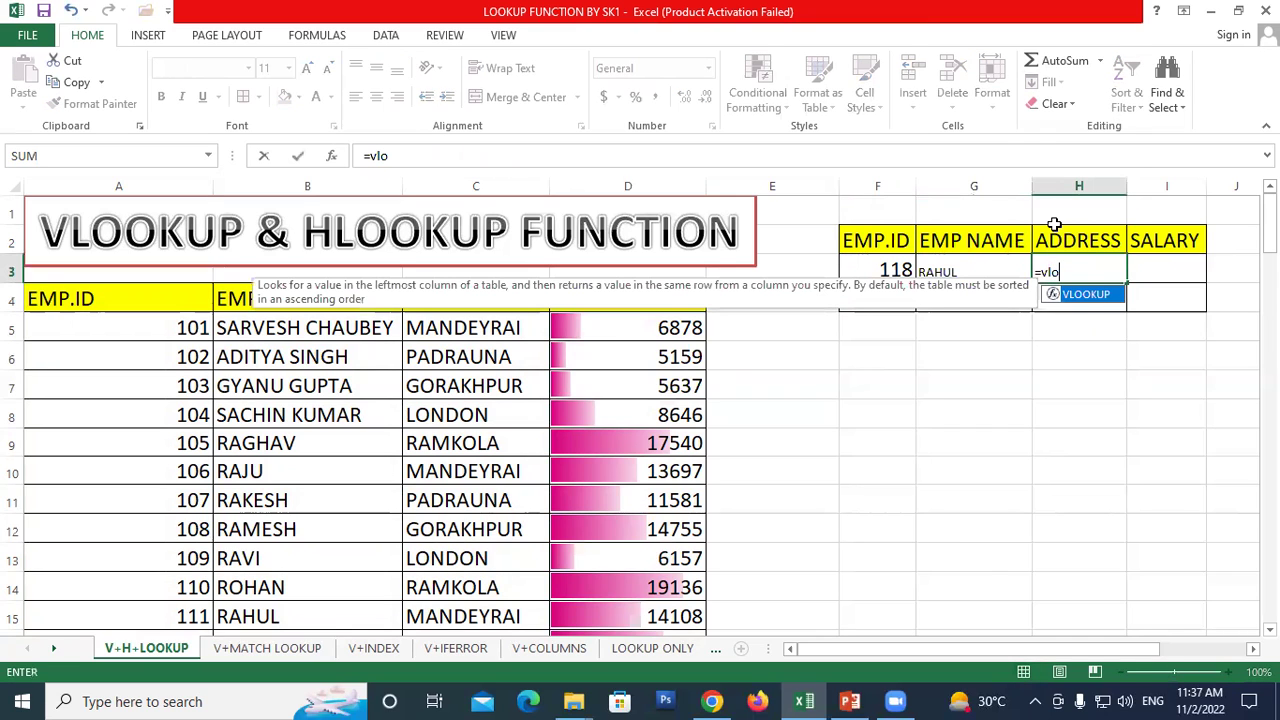
pyautogui.doubleClick(1082, 295)
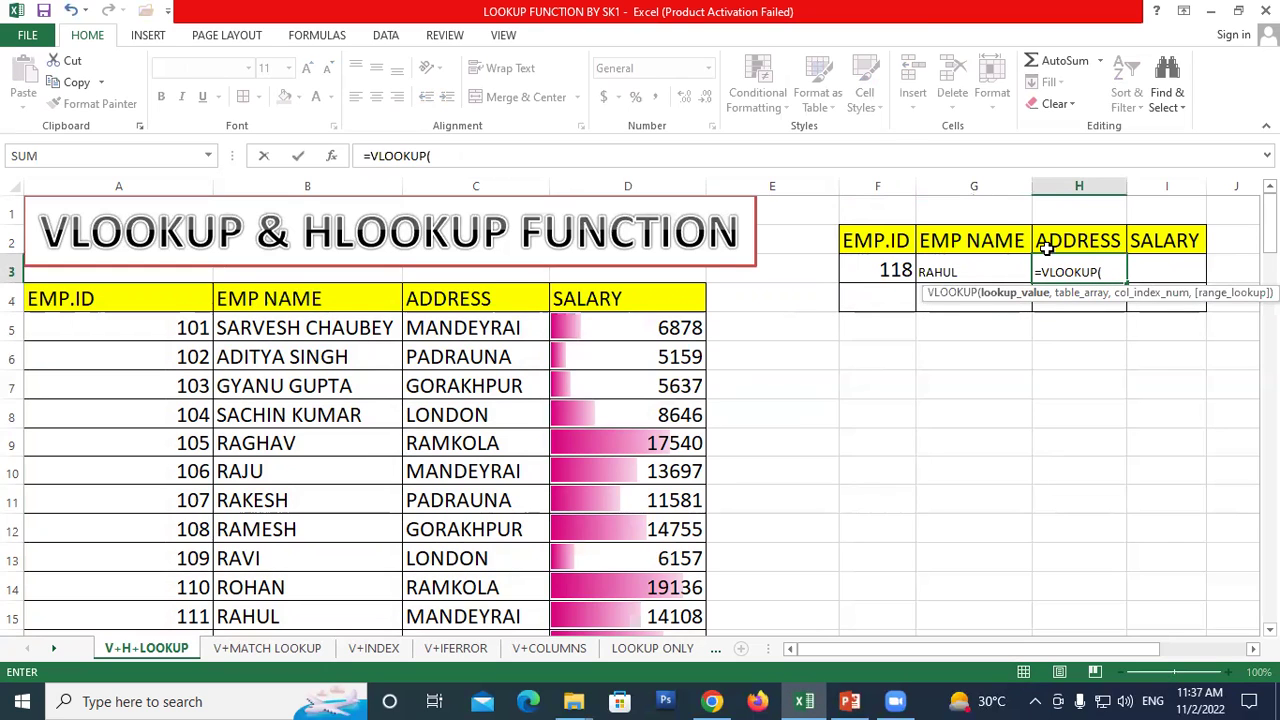
pyautogui.click(884, 272)
pyautogui.write(',')
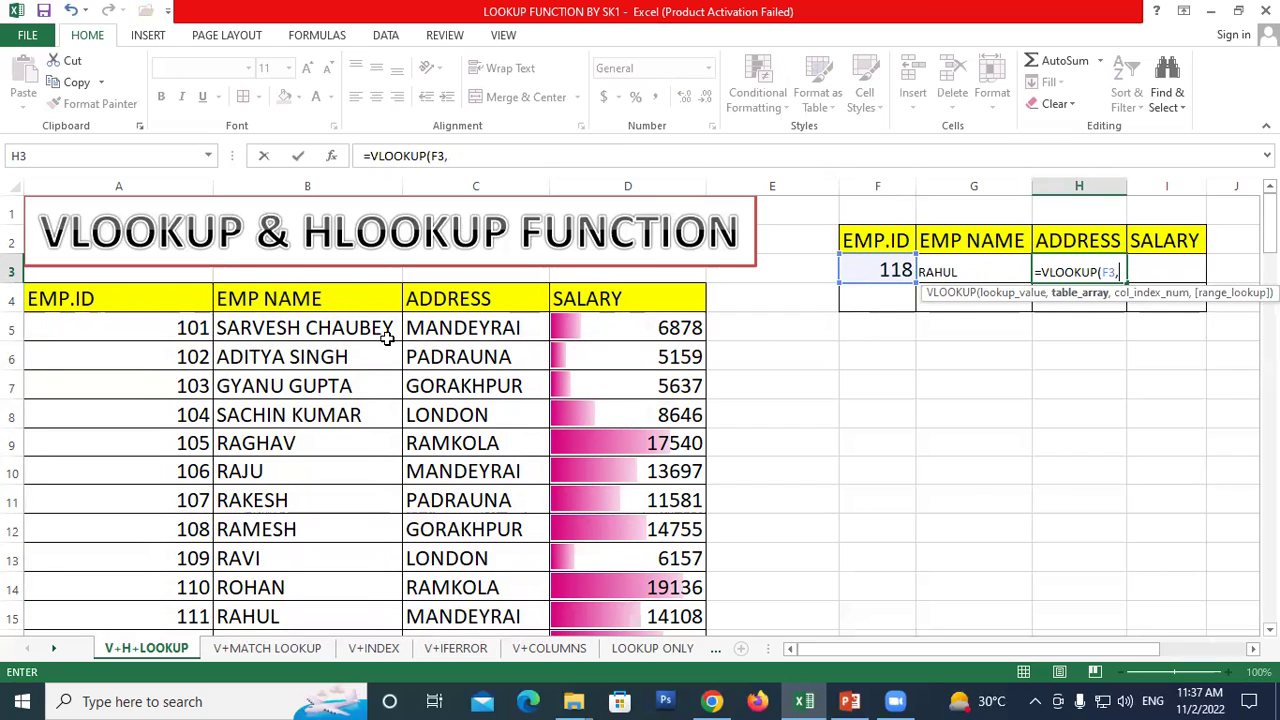
pyautogui.scroll(-2, 194, 251)
pyautogui.scroll(2, 148, 243)
pyautogui.moveTo(110, 297); pyautogui.dragTo(662, 699)
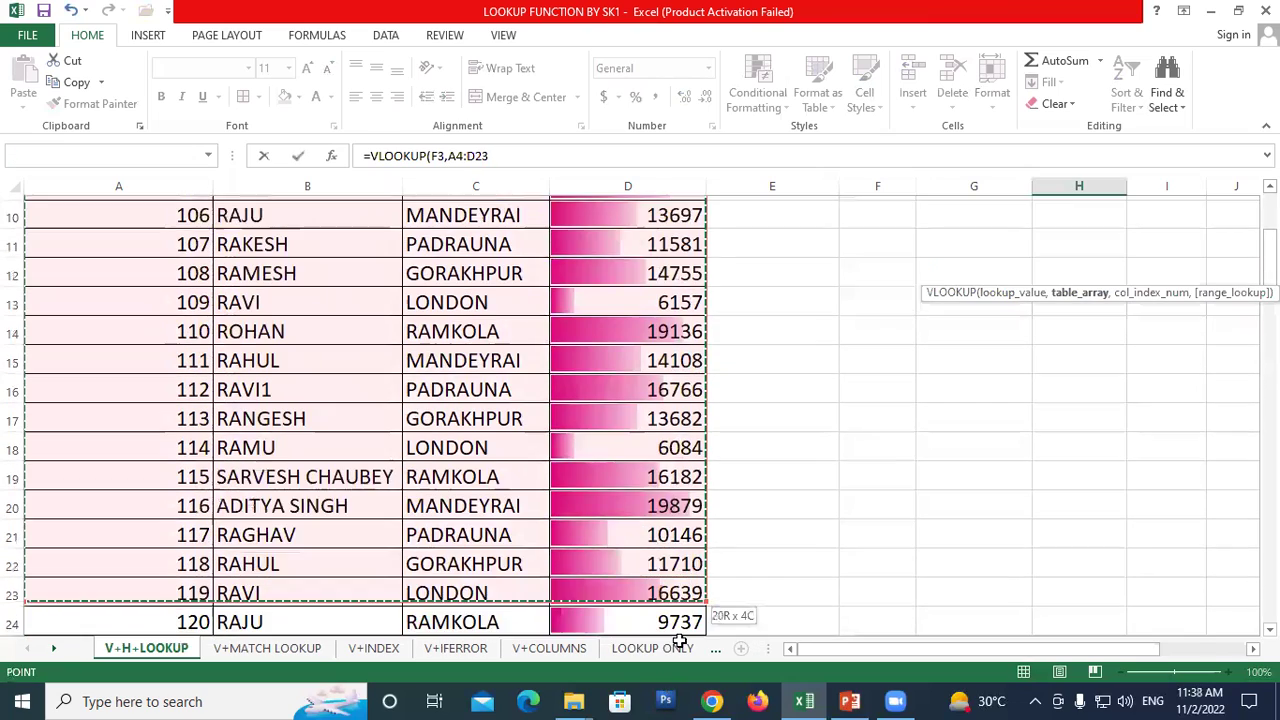
pyautogui.moveTo(662, 699); pyautogui.dragTo(688, 594)
pyautogui.scroll(3, 857, 443)
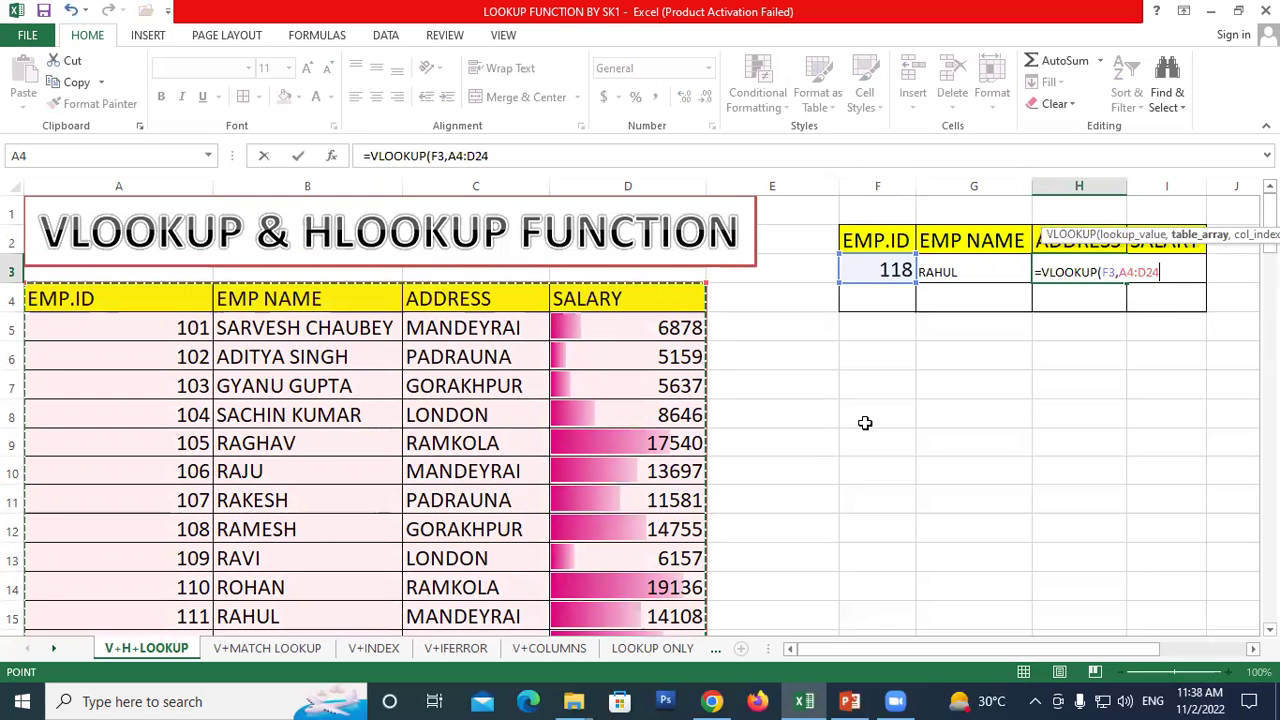
pyautogui.write(',')
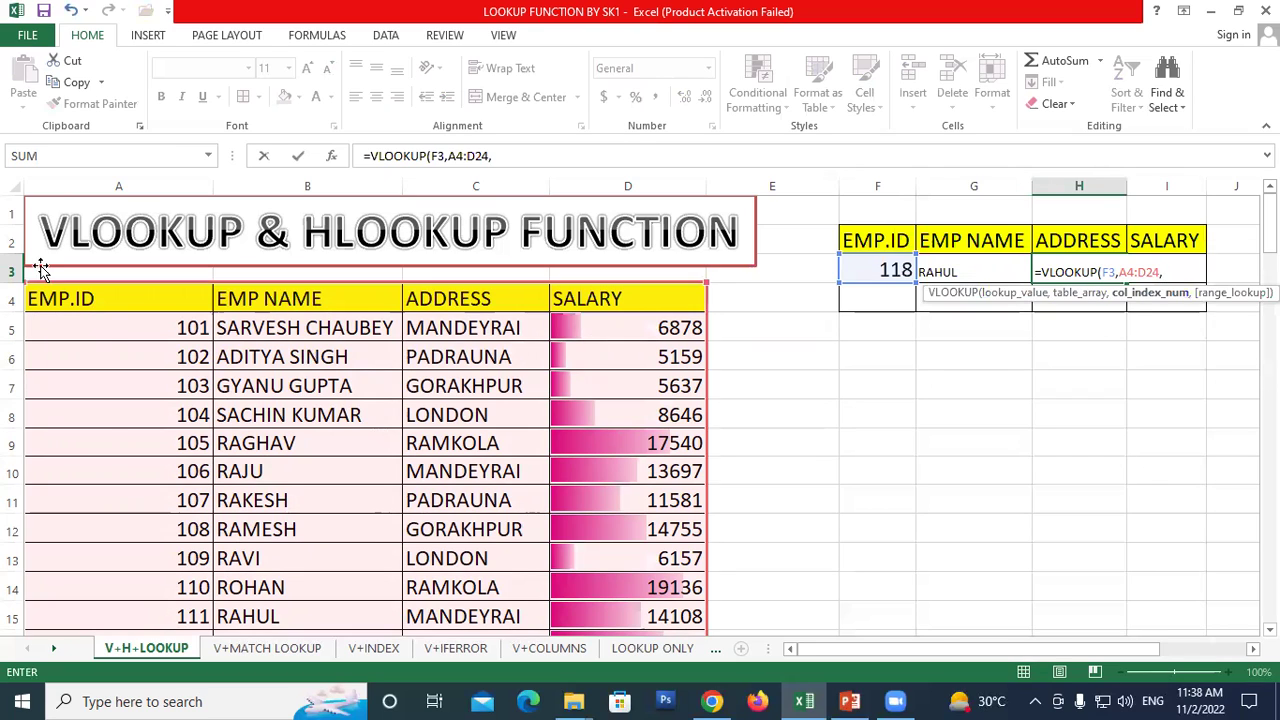
pyautogui.write('3,')
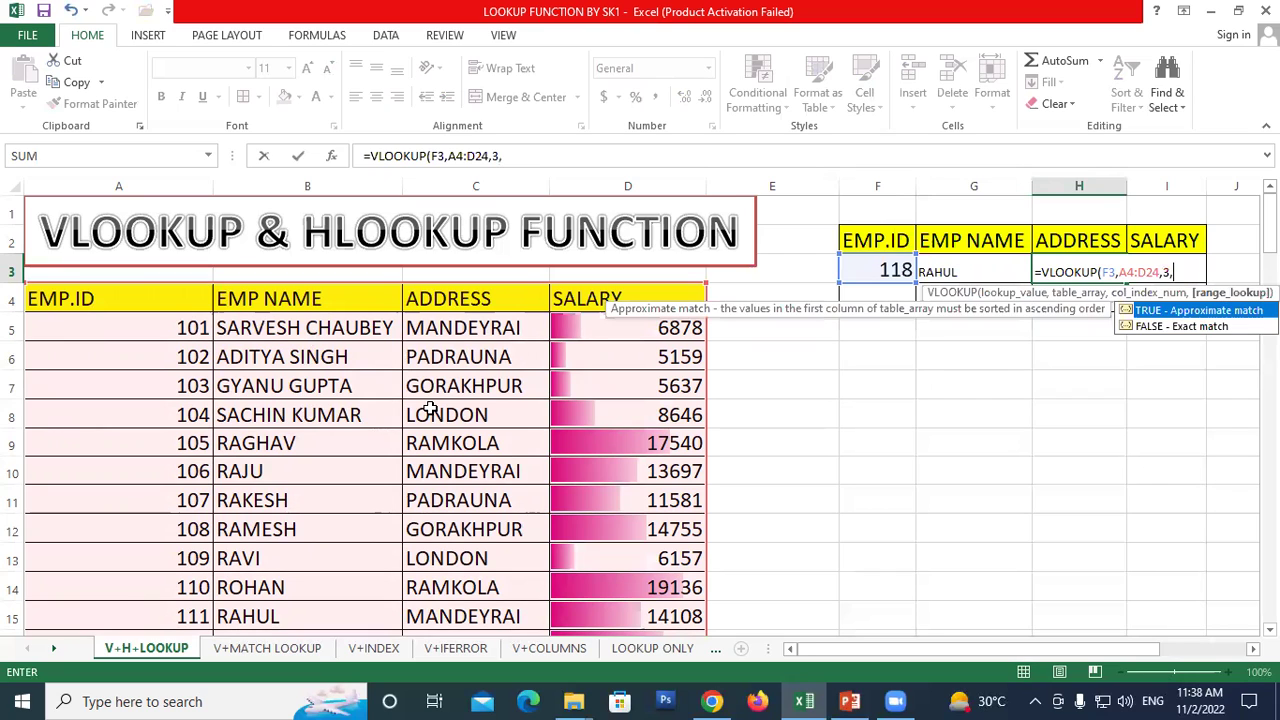
pyautogui.write('0')
pyautogui.write(')')
pyautogui.press('Return')
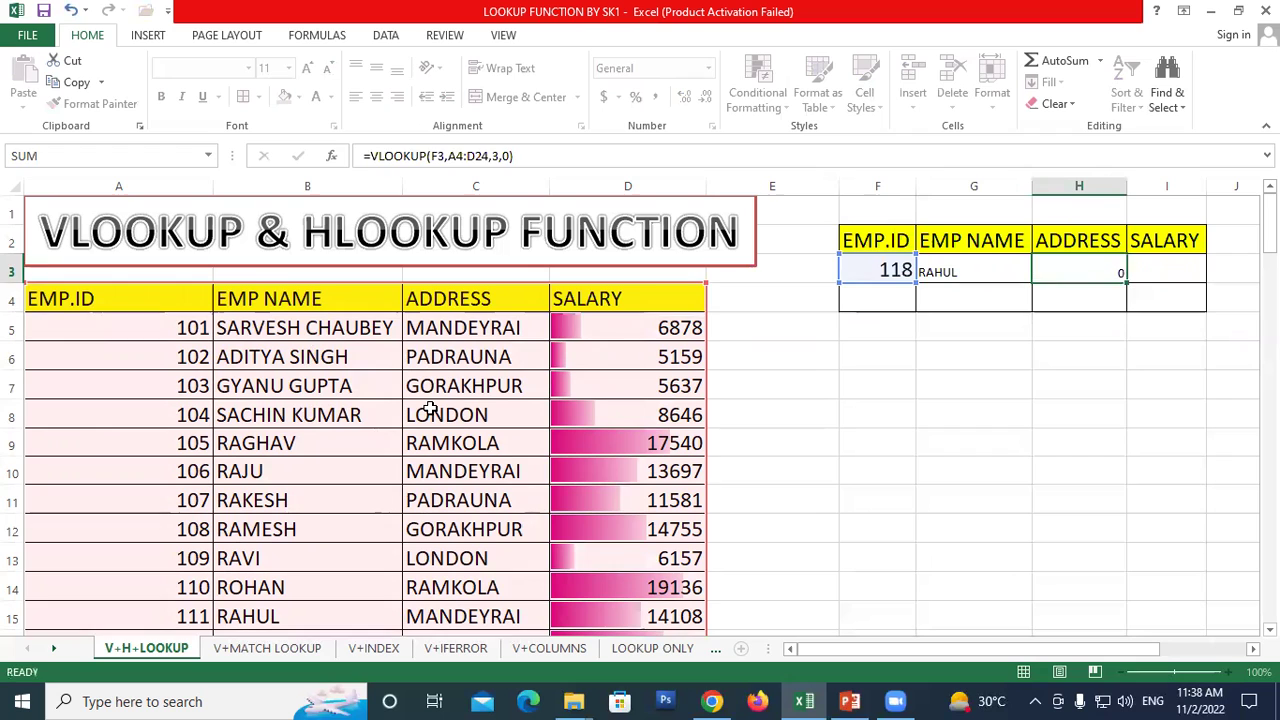
# Step: Review H3's formula and confirm GORAKHPUR matches row 22 of the table
pyautogui.click(1069, 272)
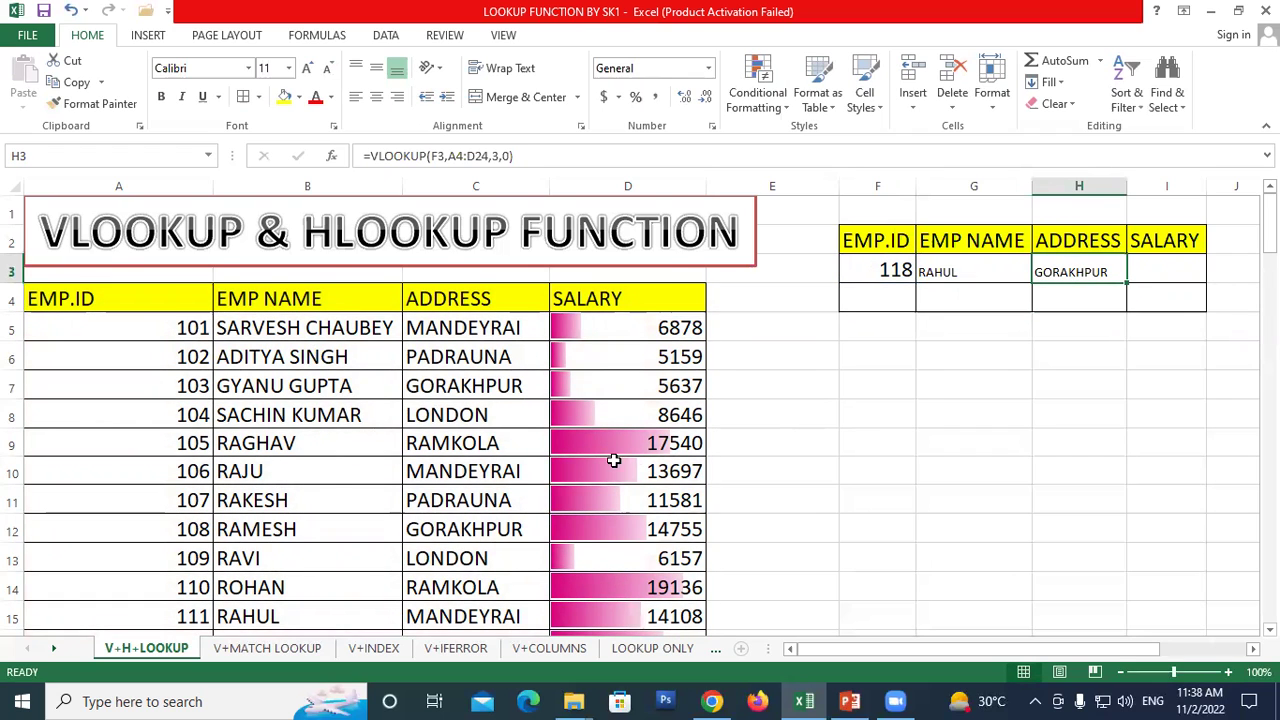
pyautogui.scroll(-3, 552, 474)
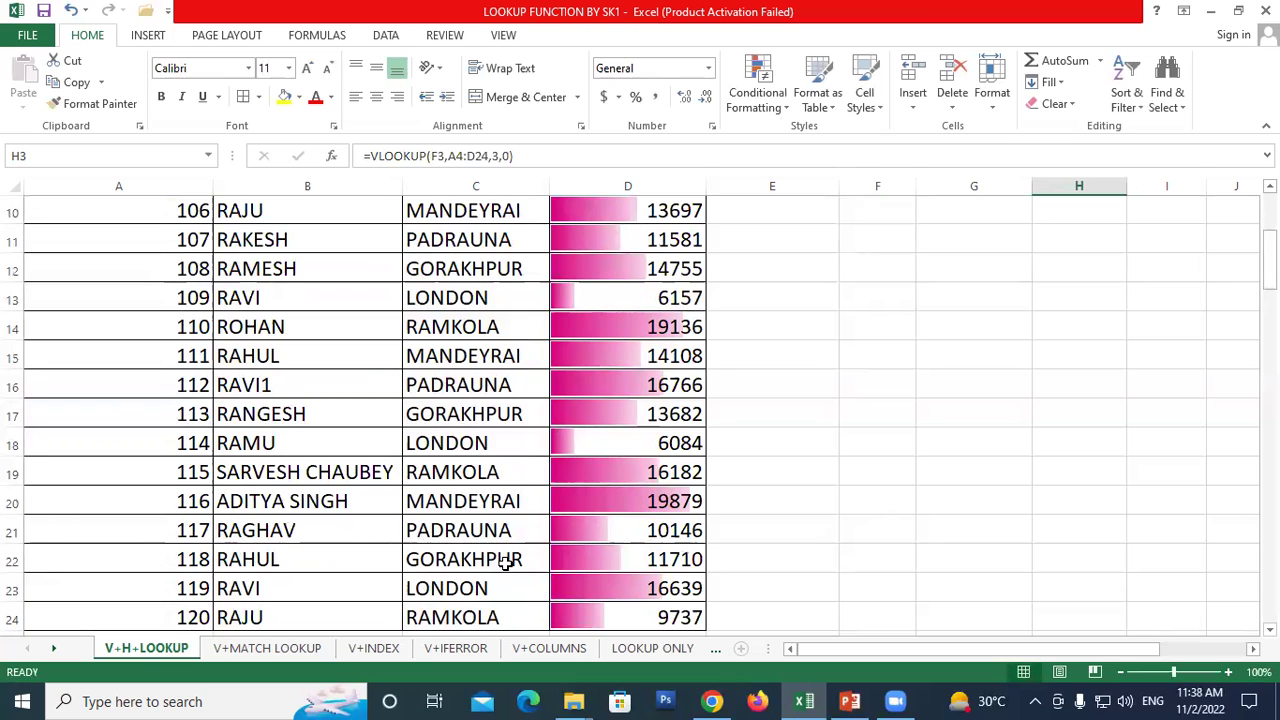
pyautogui.scroll(3, 507, 563)
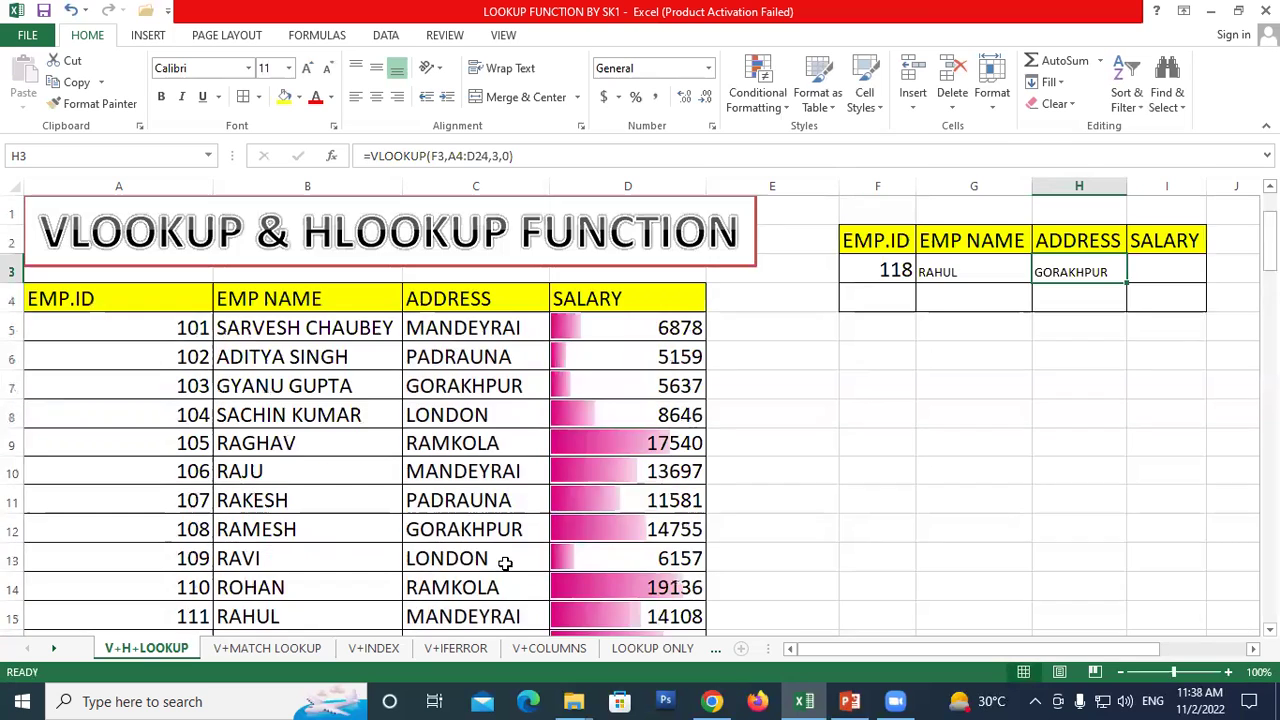
pyautogui.click(870, 265)
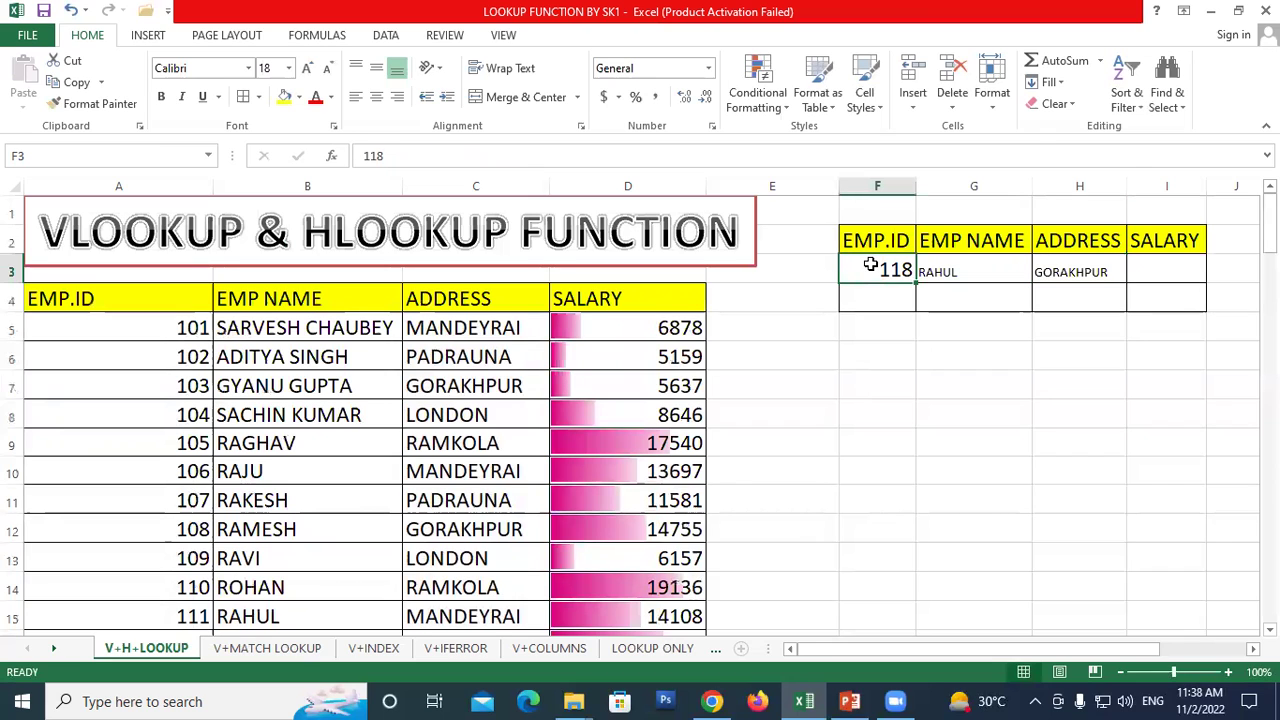
pyautogui.write('102')
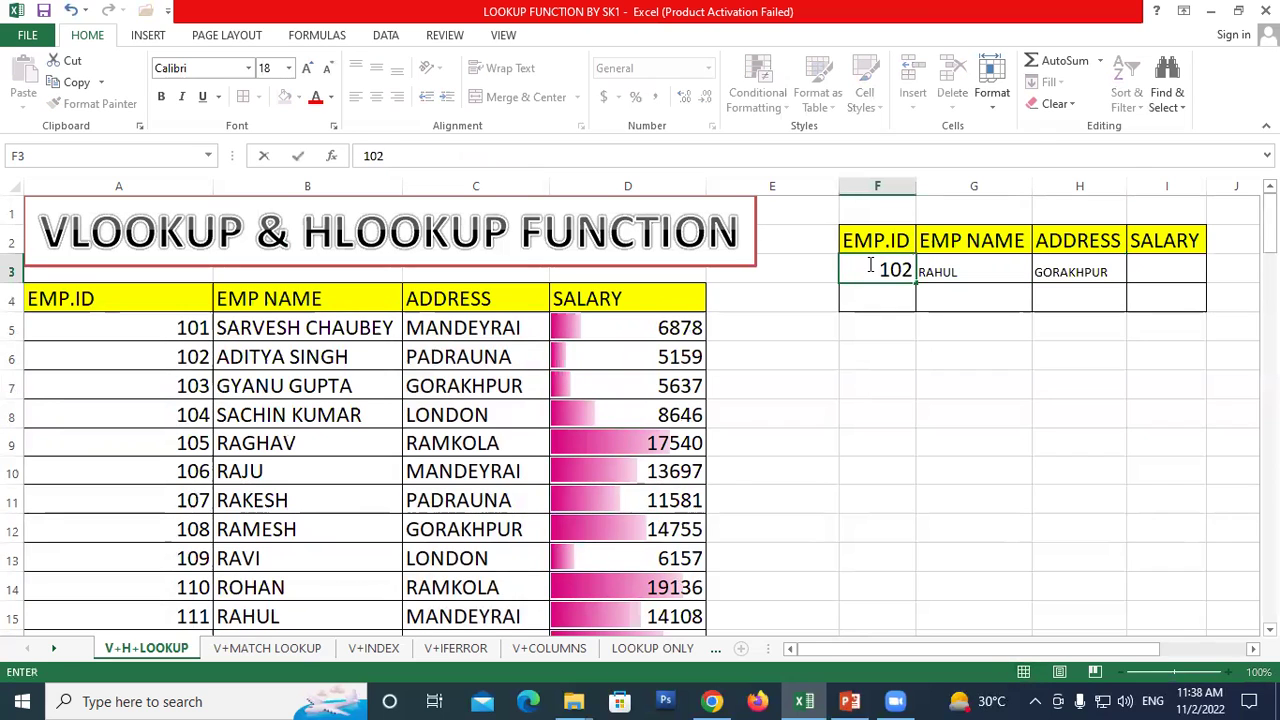
pyautogui.press('Return')
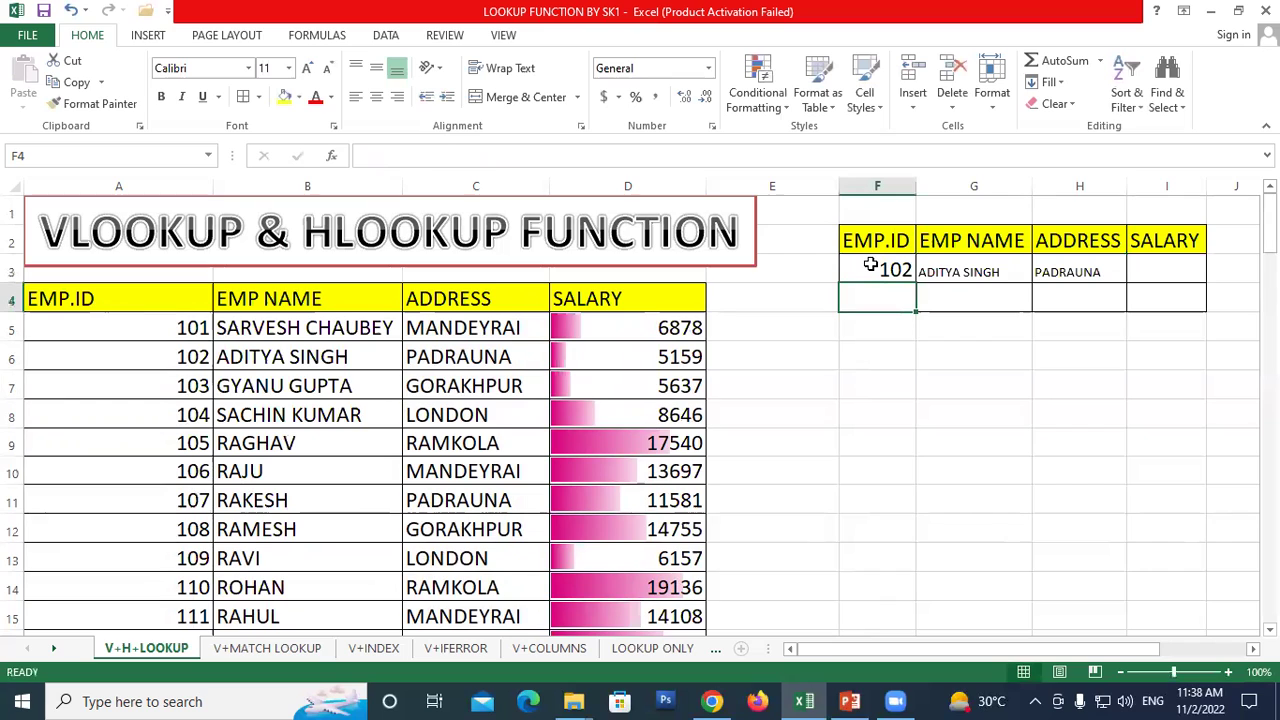
pyautogui.click(1088, 274)
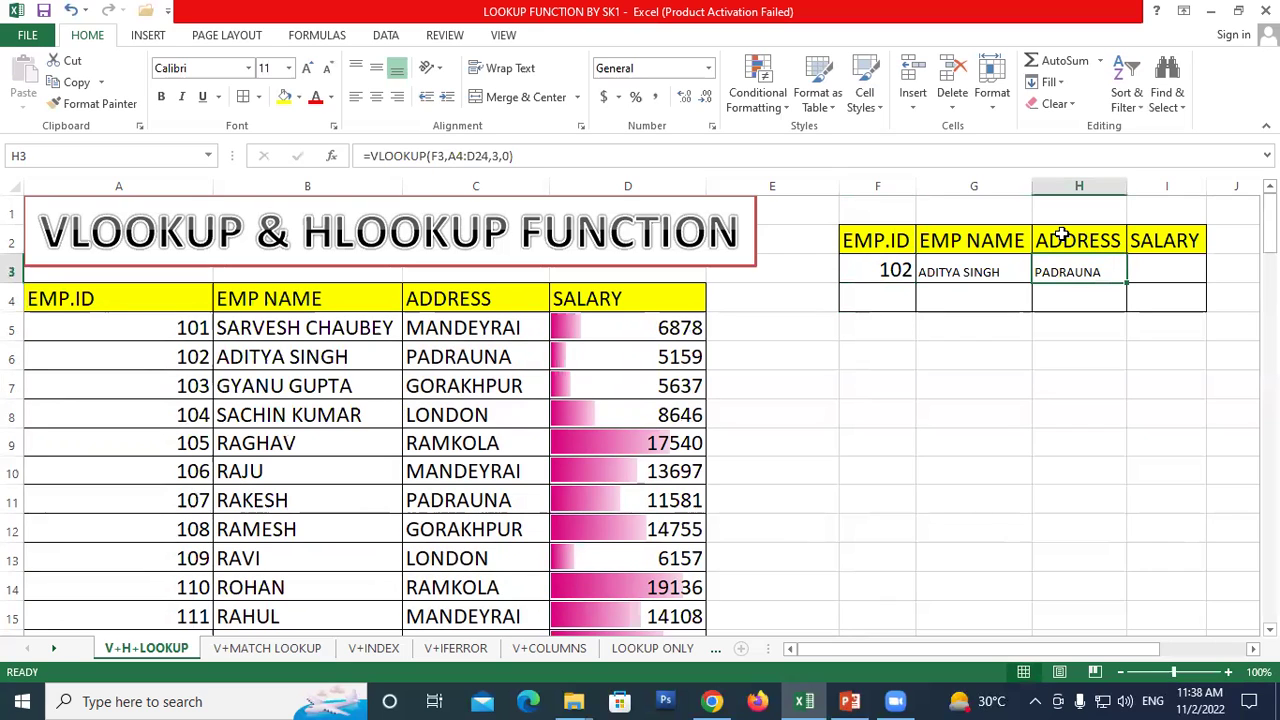
# Step: Enter =VLOOKUP(F3,A4:D24,4,0) in I3 so it returns salary 5159 for employee 102
pyautogui.click(1150, 276)
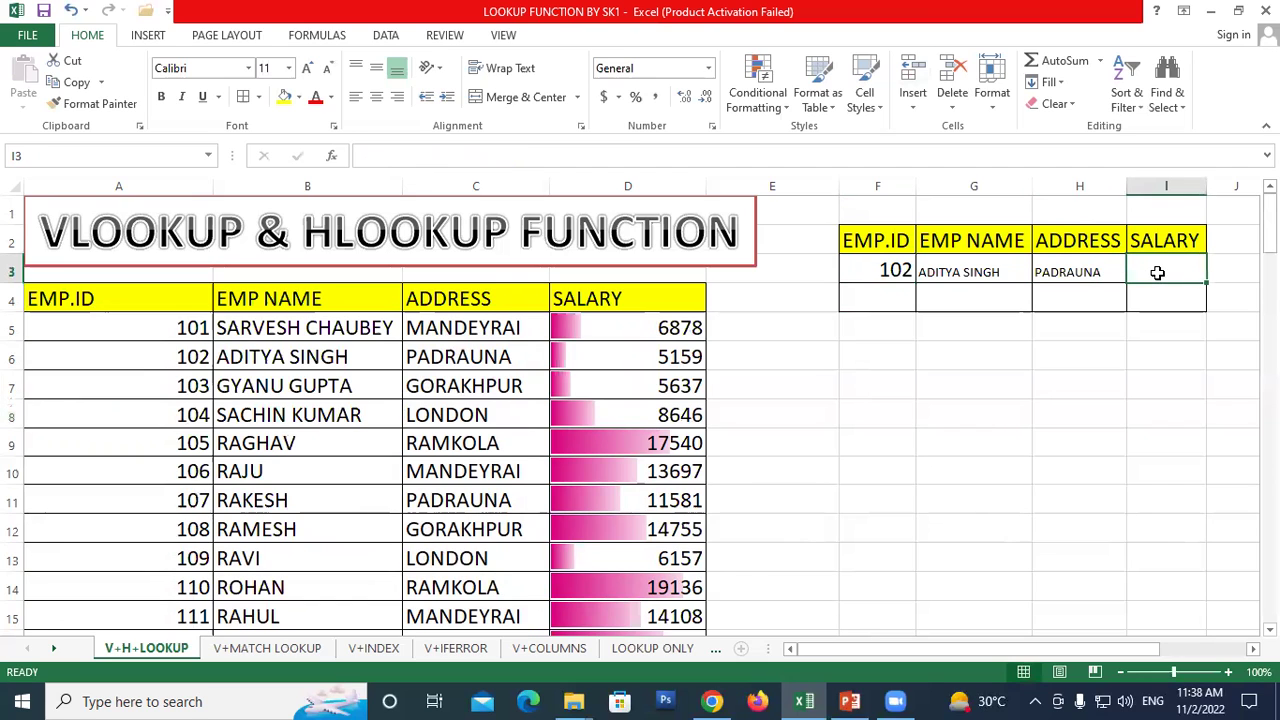
pyautogui.write('=')
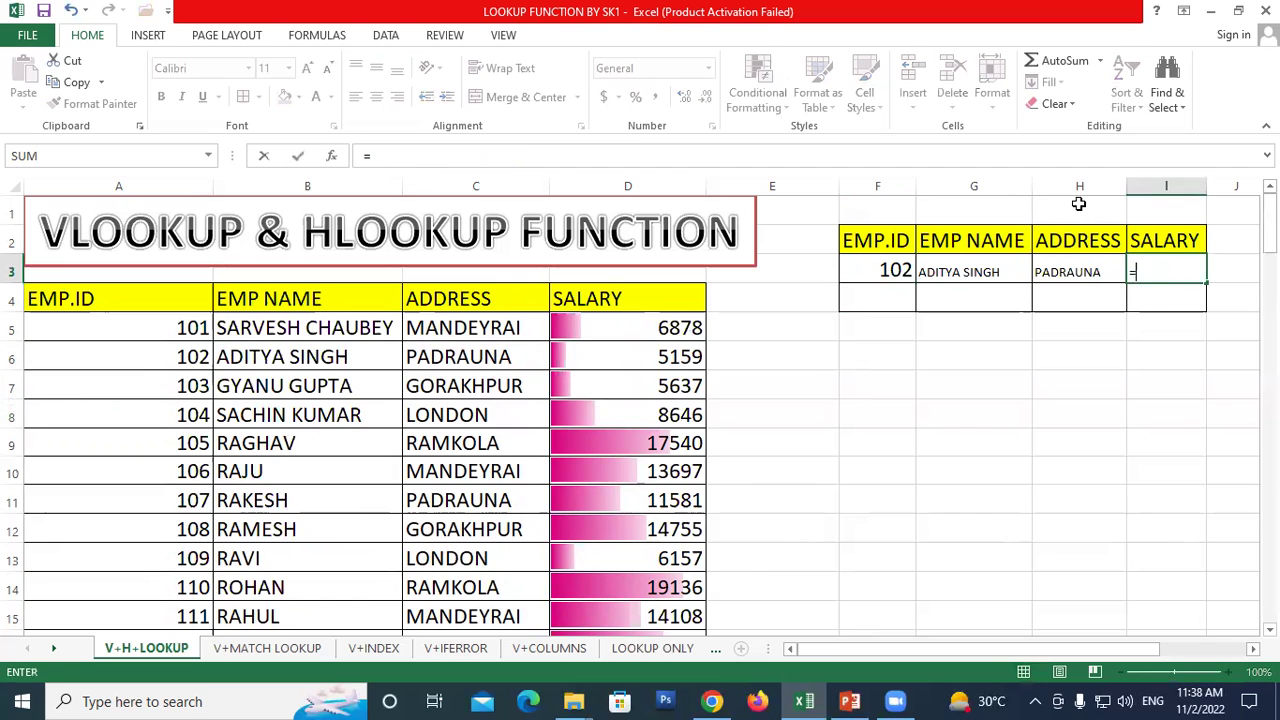
pyautogui.write('vlo')
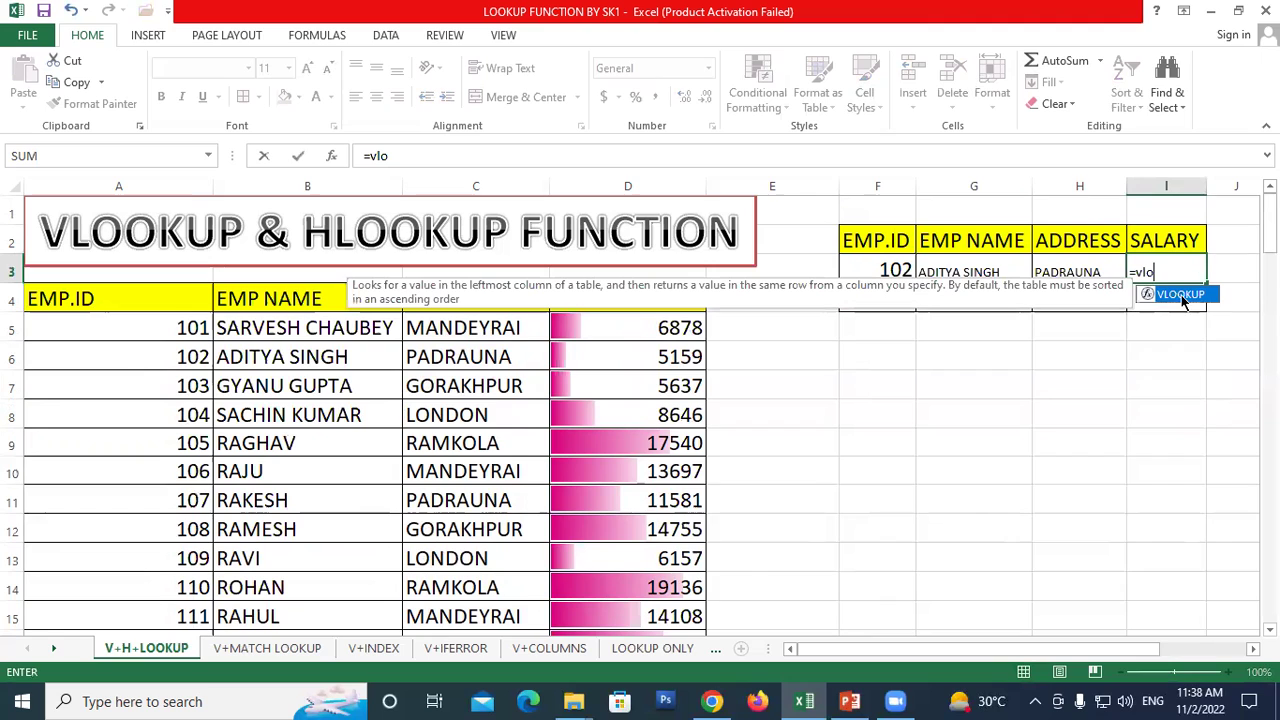
pyautogui.doubleClick(1176, 295)
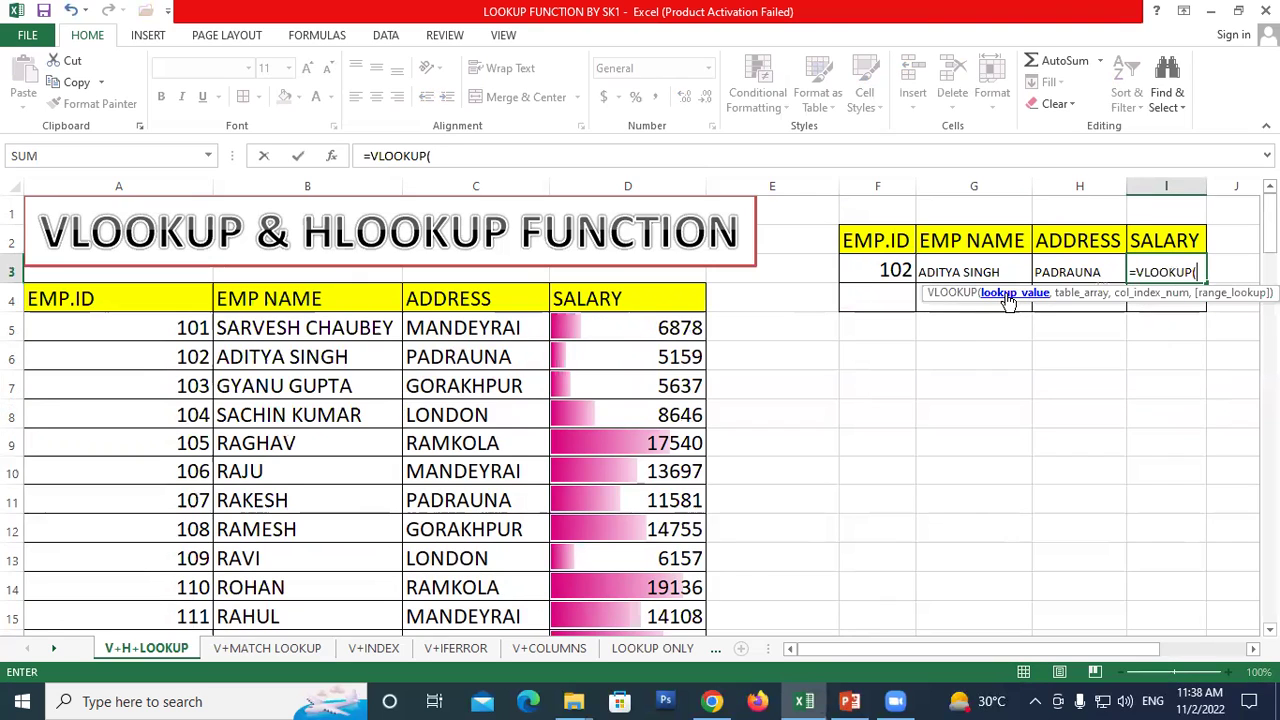
pyautogui.click(880, 268)
pyautogui.write(',')
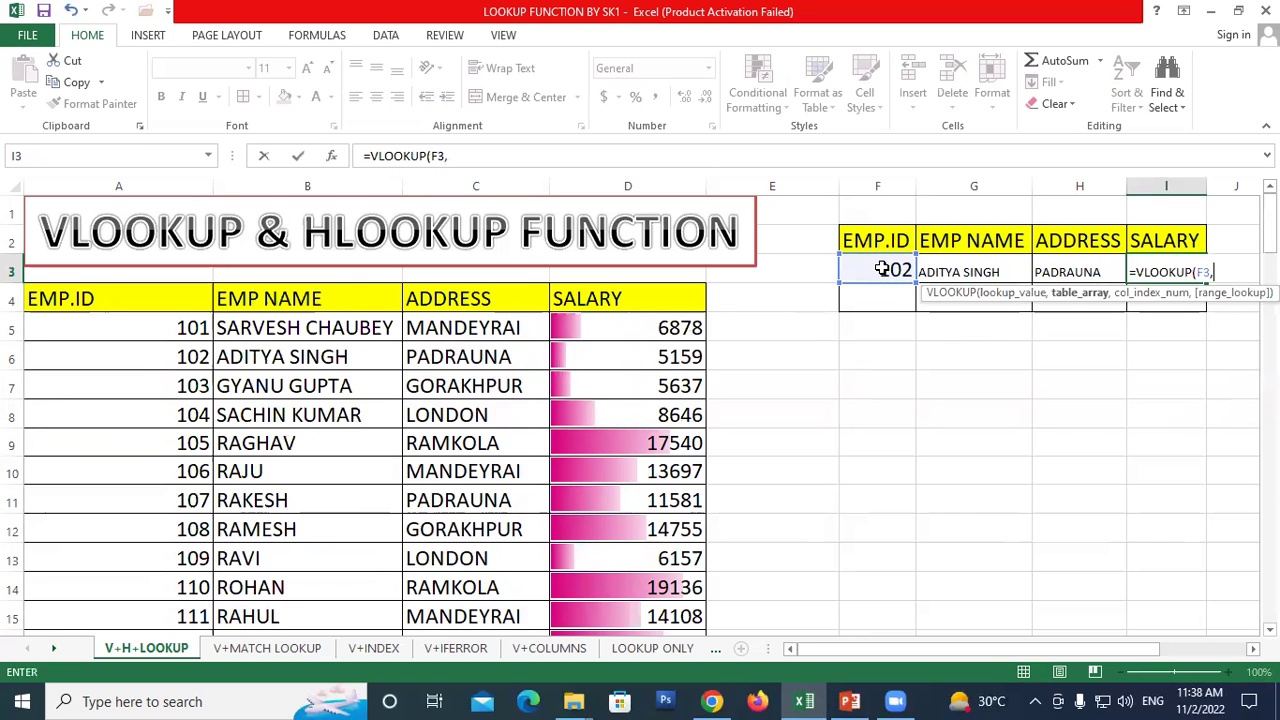
pyautogui.moveTo(208, 298)
pyautogui.mouseDown()
pyautogui.moveTo(648, 593)
pyautogui.moveTo(681, 591)
pyautogui.mouseUp()
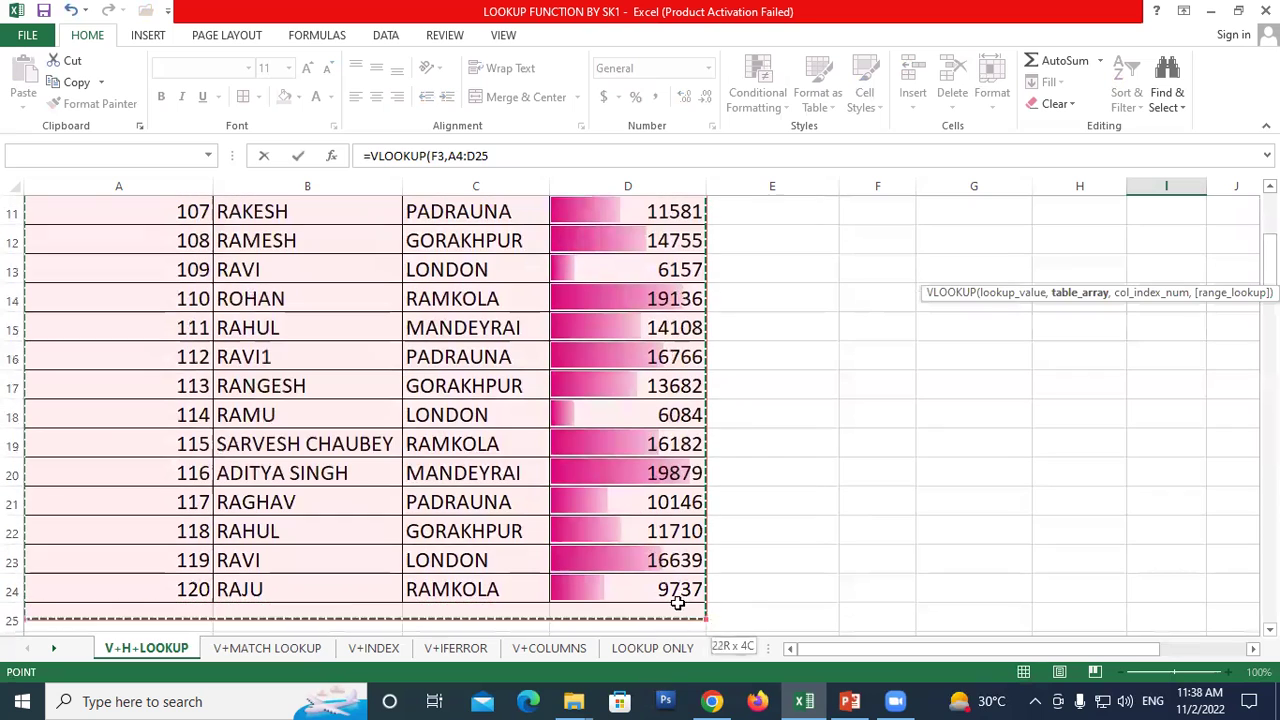
pyautogui.write(',')
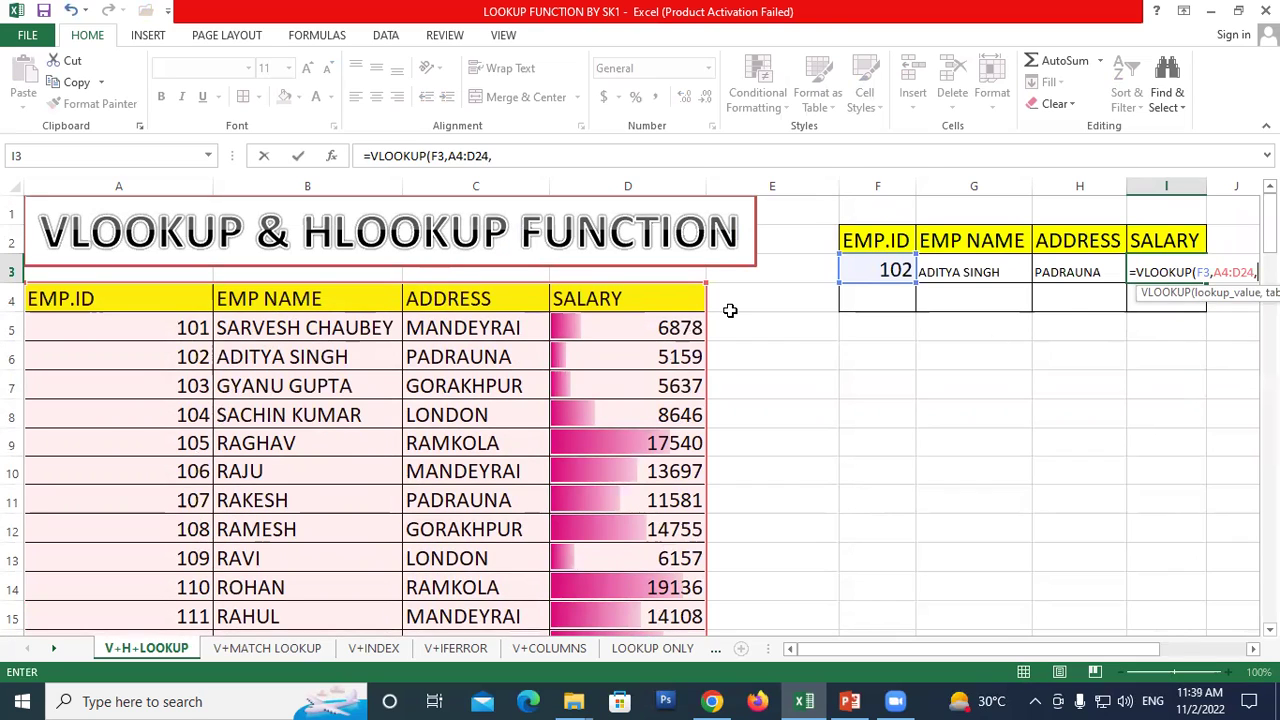
pyautogui.write('4,')
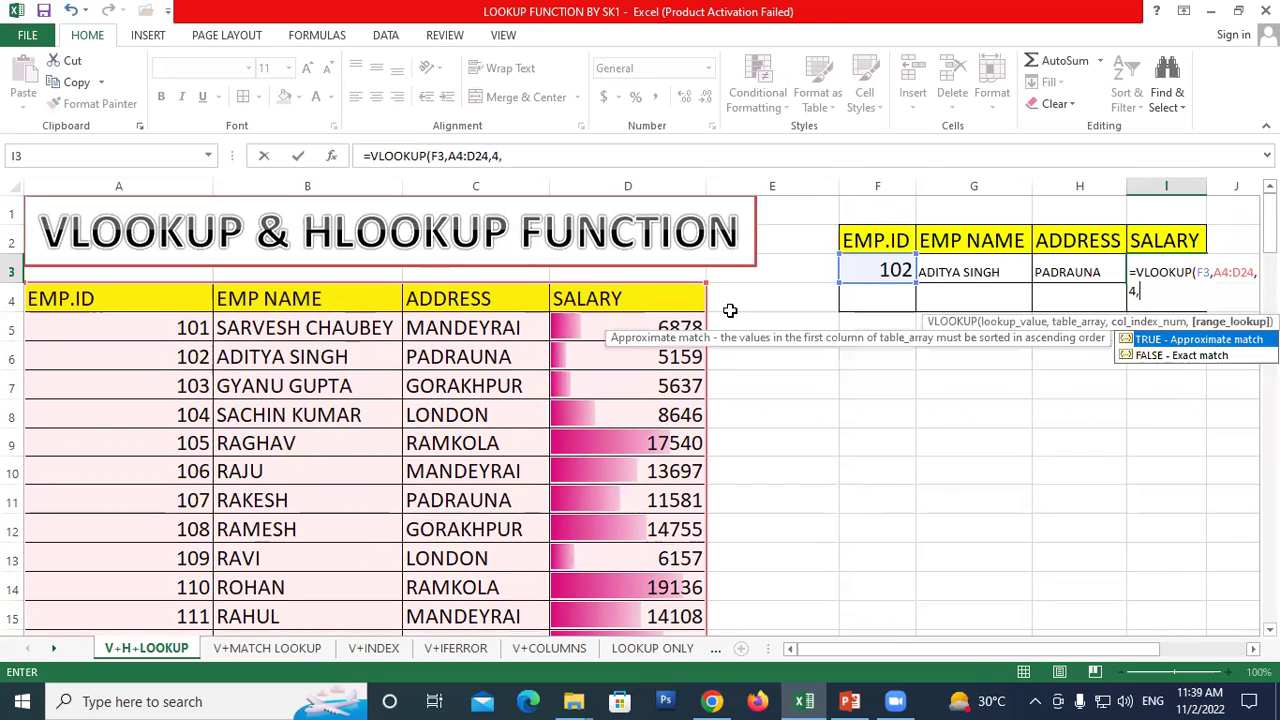
pyautogui.write('0')
pyautogui.write(')')
pyautogui.press('Return')
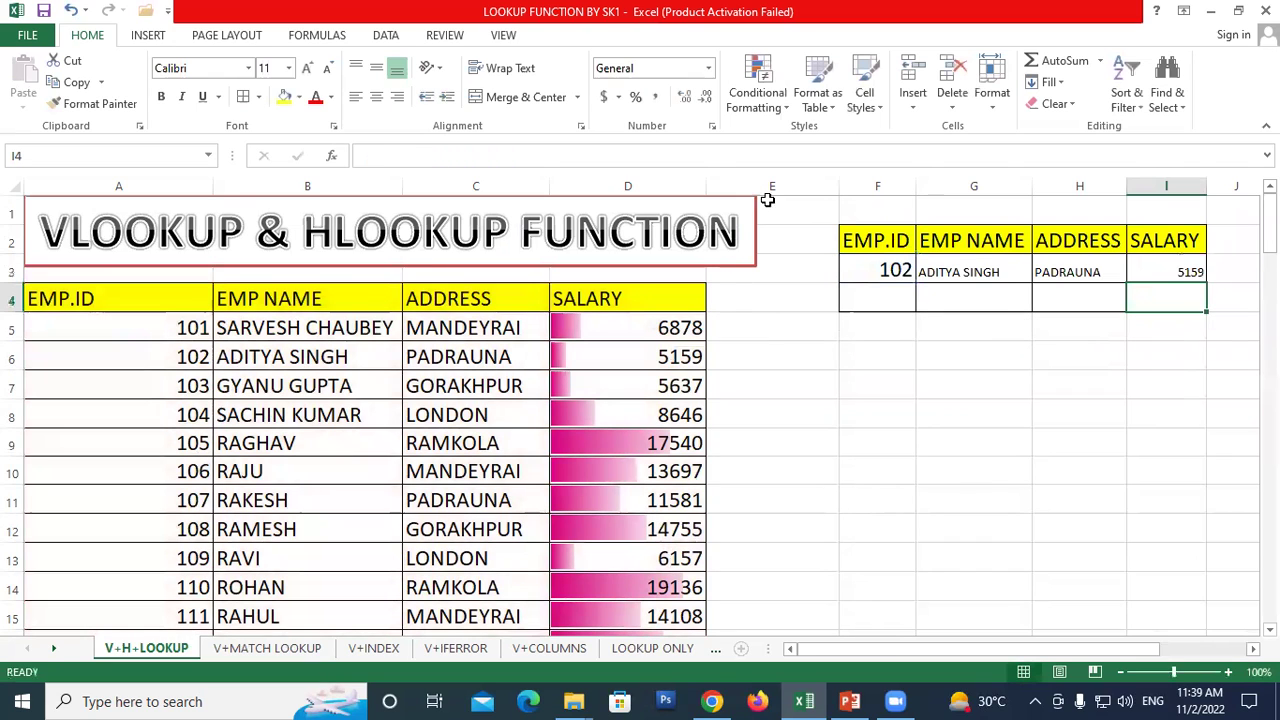
# Step: Review the I3 formula and try EMP.ID 105 in F3
pyautogui.click(1157, 260)
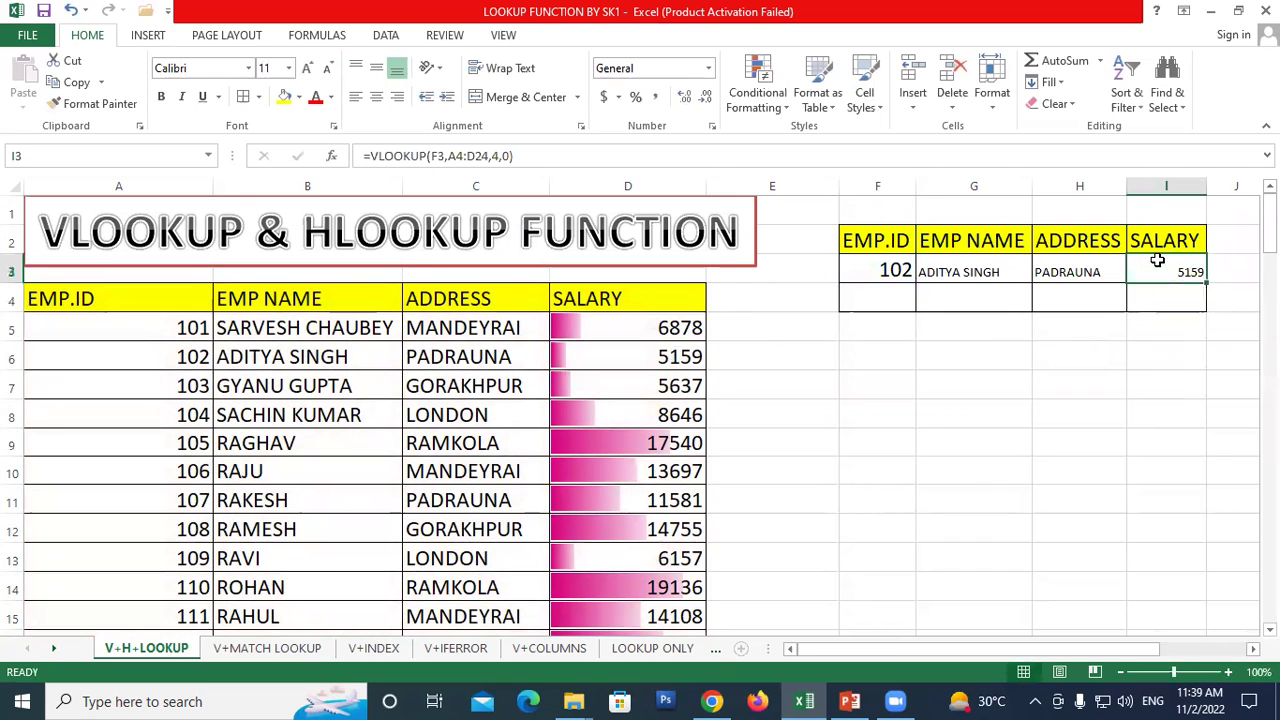
pyautogui.click(887, 278)
pyautogui.write('105')
pyautogui.press('Return')
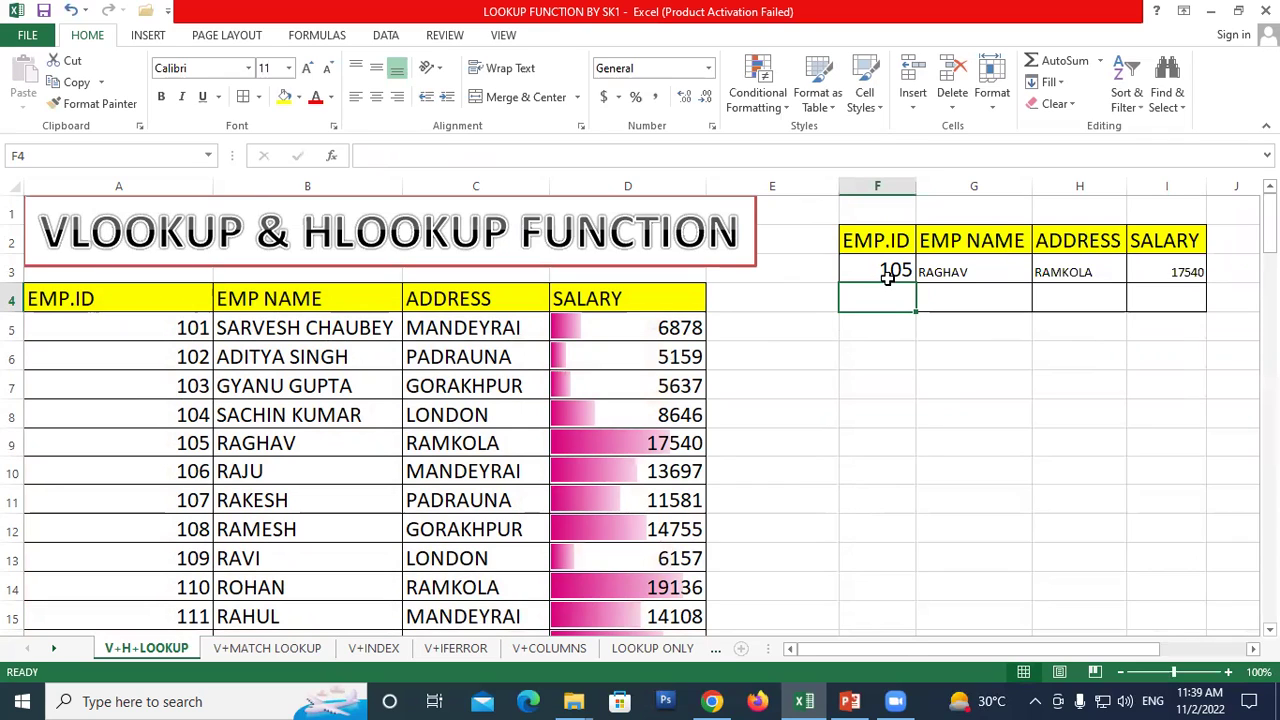
# Step: Change the lookup EMP.ID in F3 to 102
pyautogui.click(887, 278)
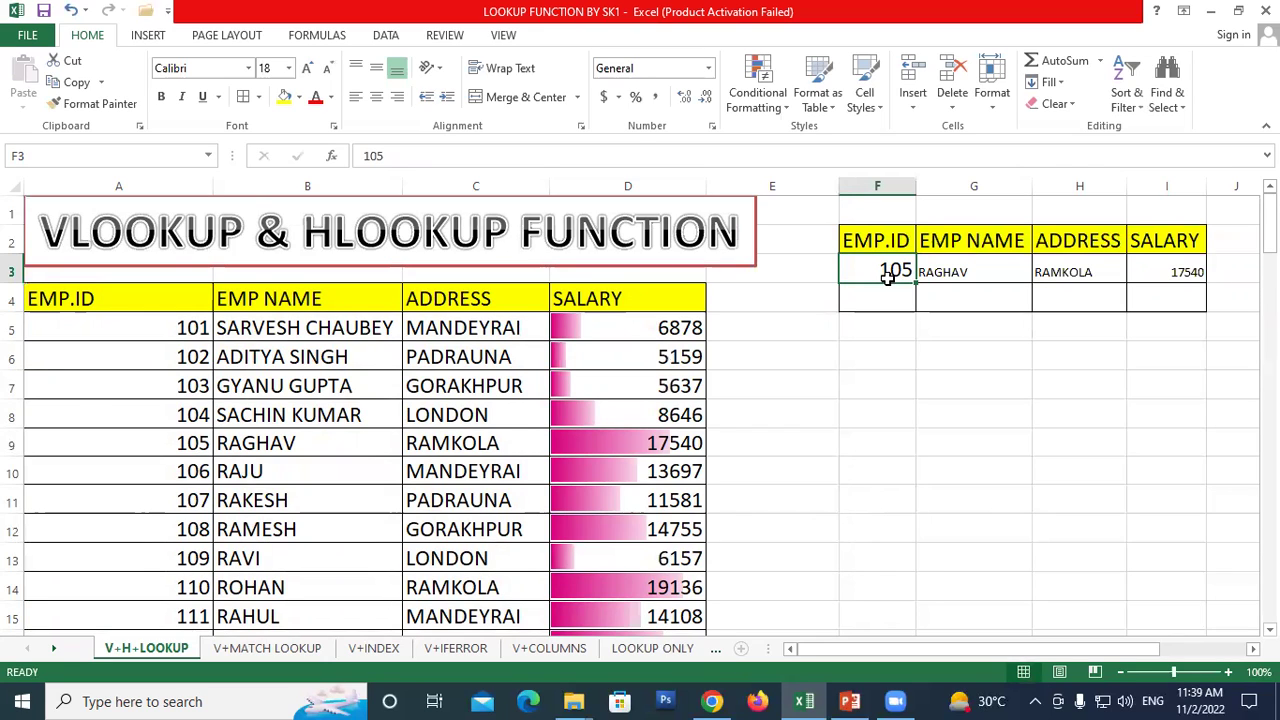
pyautogui.write('10')
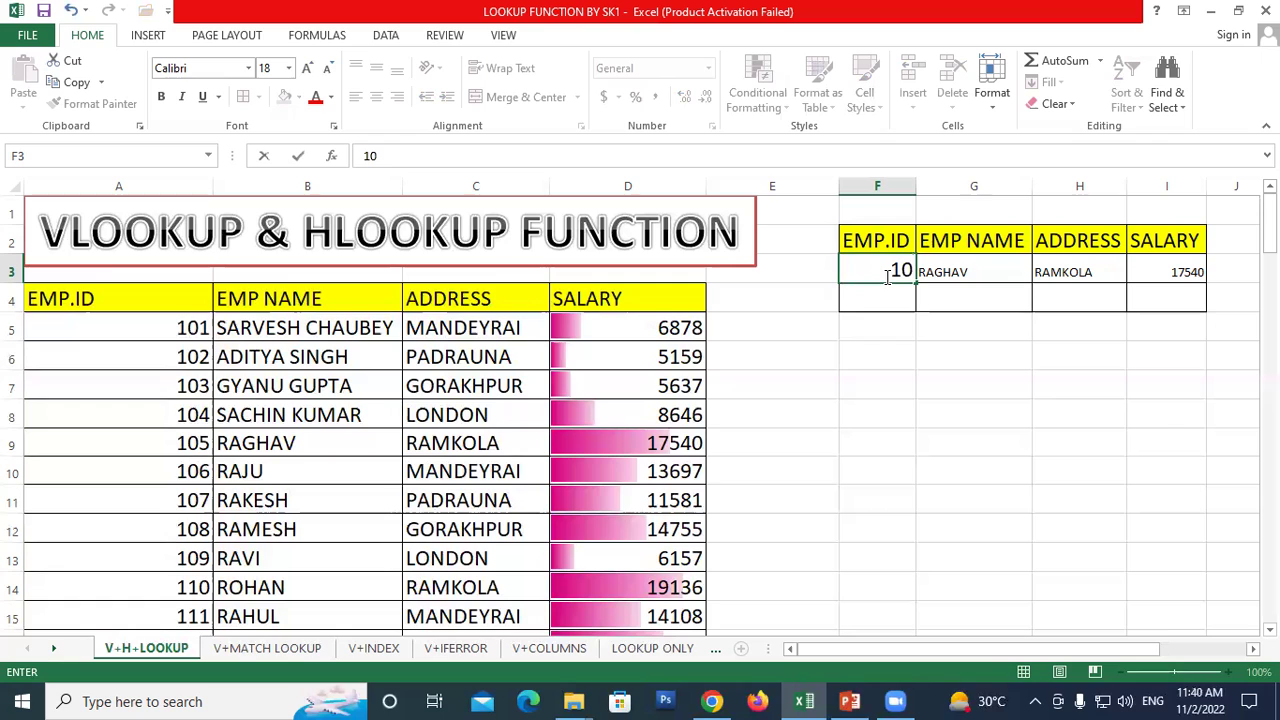
pyautogui.write('2')
pyautogui.hotkey('ctrl', 'Return')
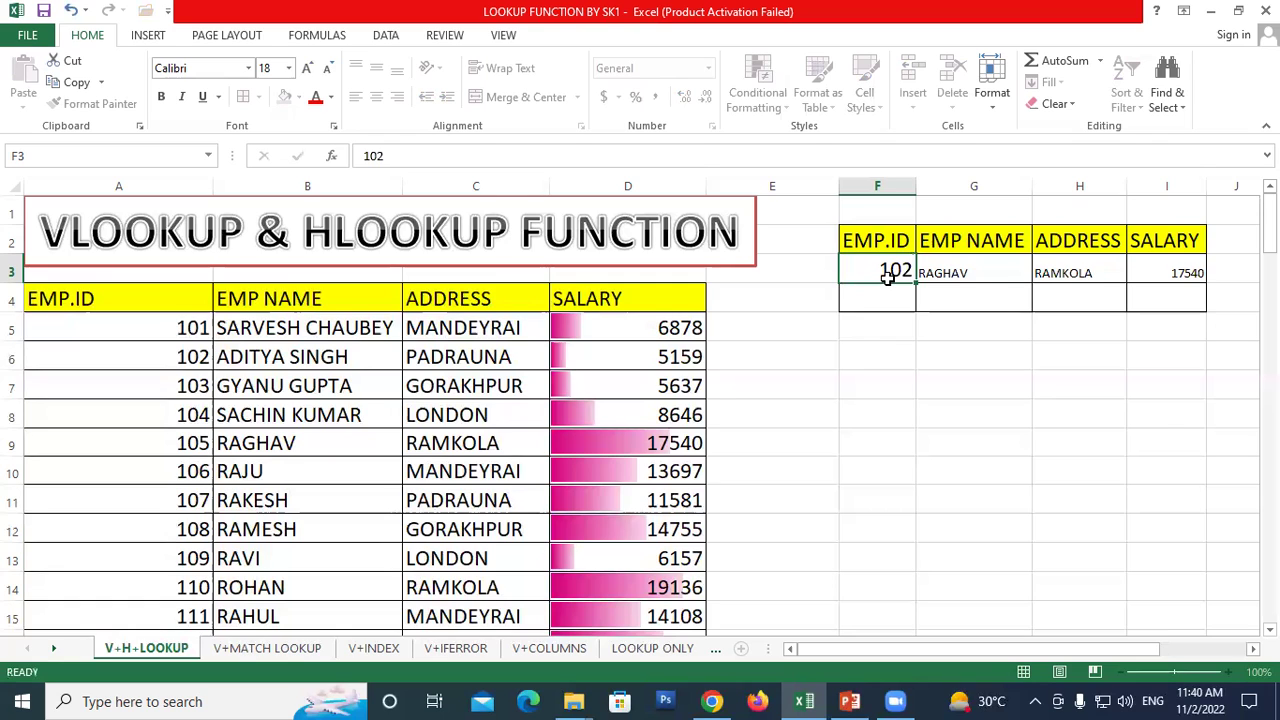
pyautogui.press('Return')
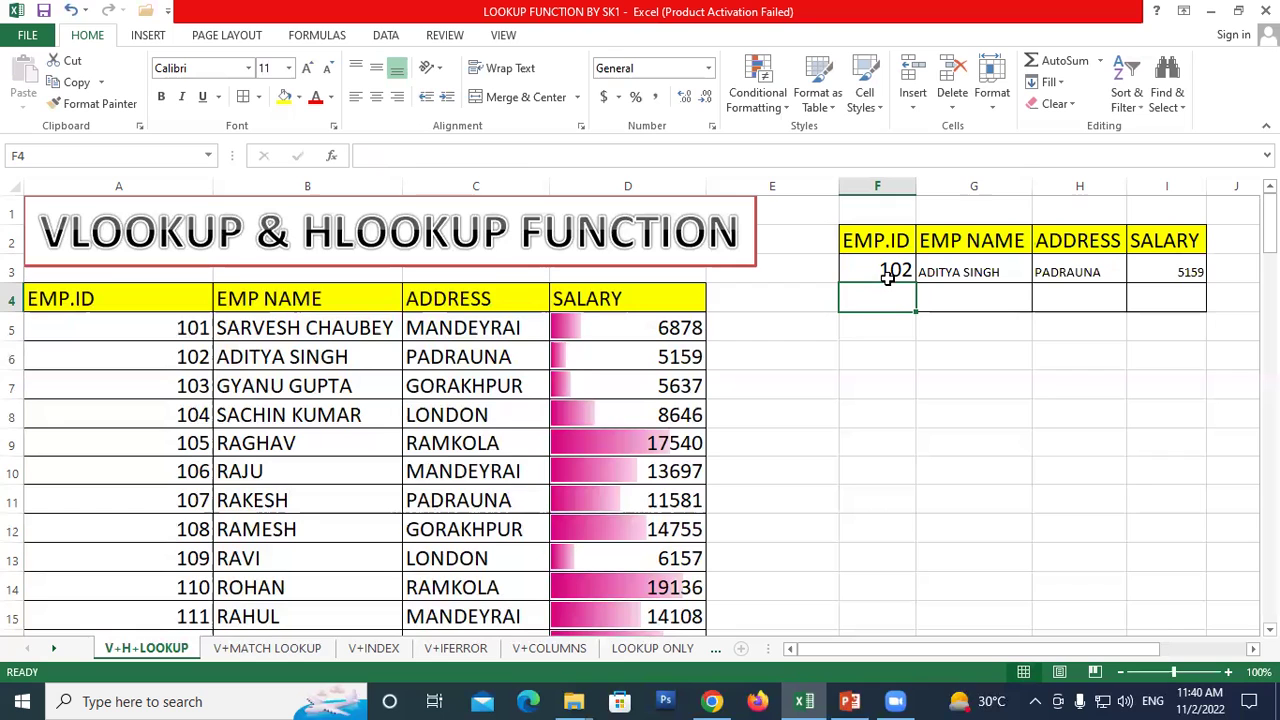
# Step: Enter 130, an ID absent from the table, in F3 so G3:I3 show #N/A
pyautogui.click(818, 503)
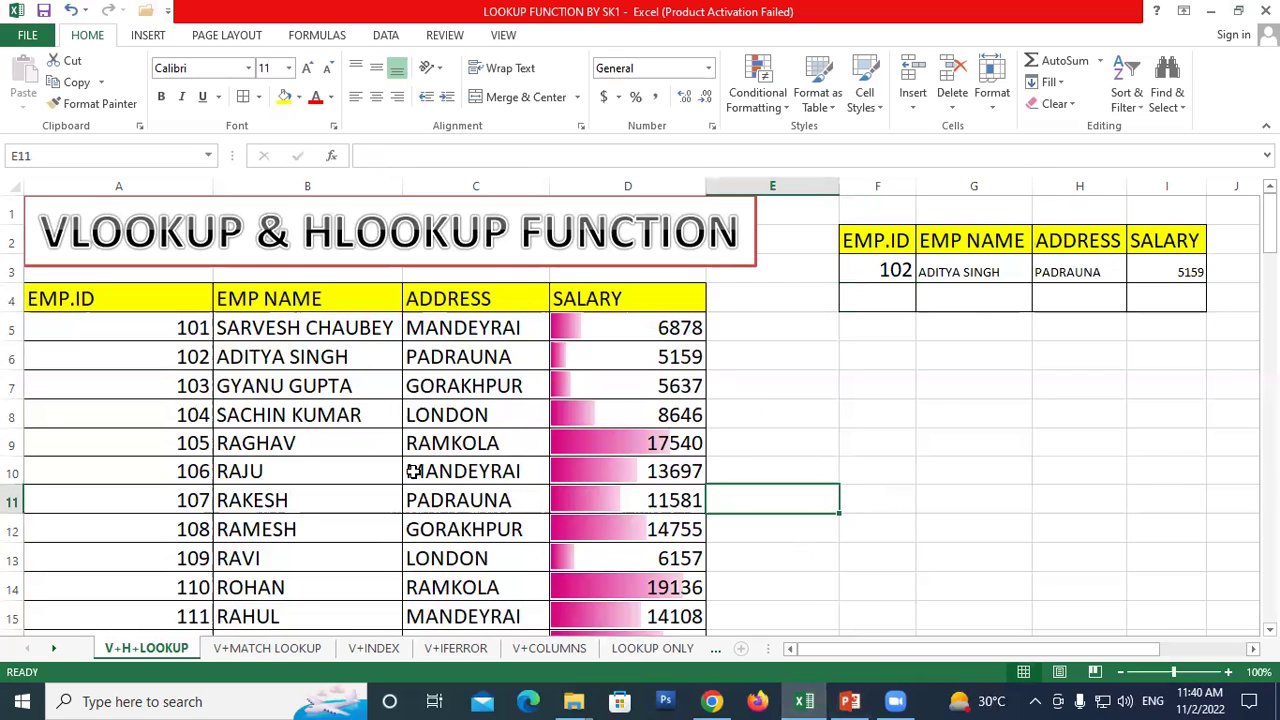
pyautogui.scroll(-4, 413, 472)
pyautogui.scroll(-2, 308, 417)
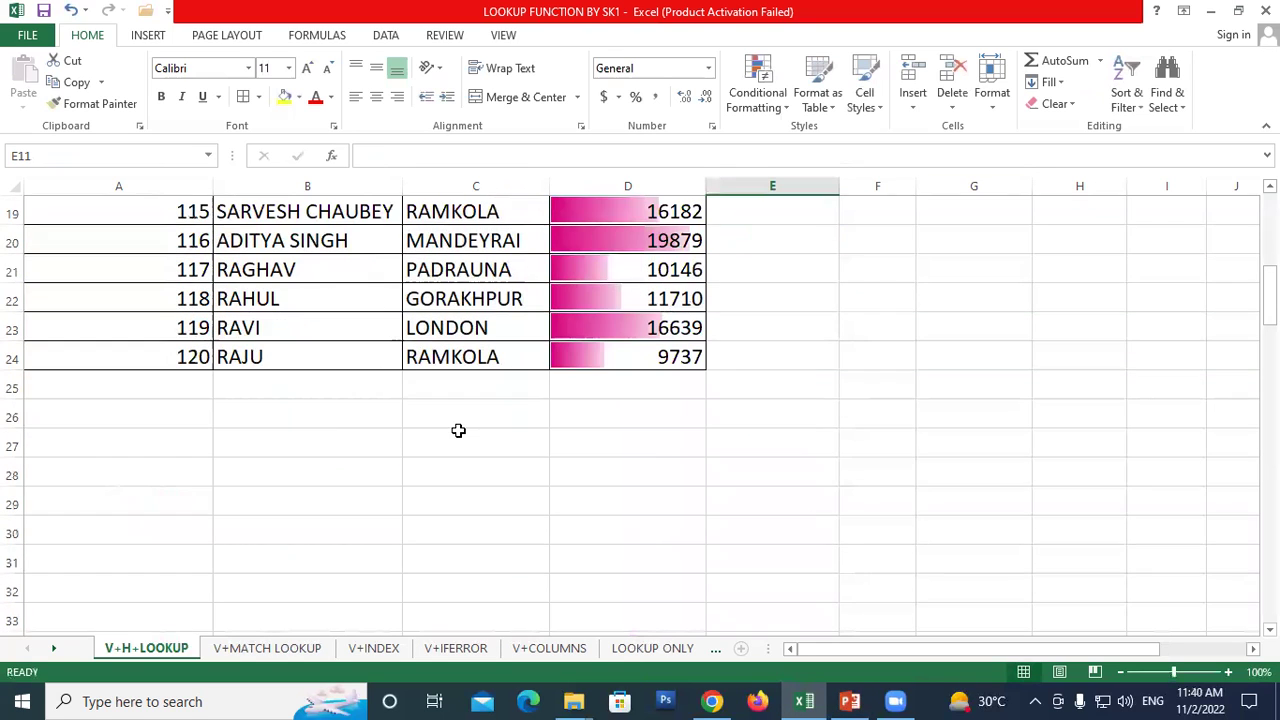
pyautogui.scroll(3, 458, 430)
pyautogui.scroll(1, 134, 306)
pyautogui.scroll(2, 120, 320)
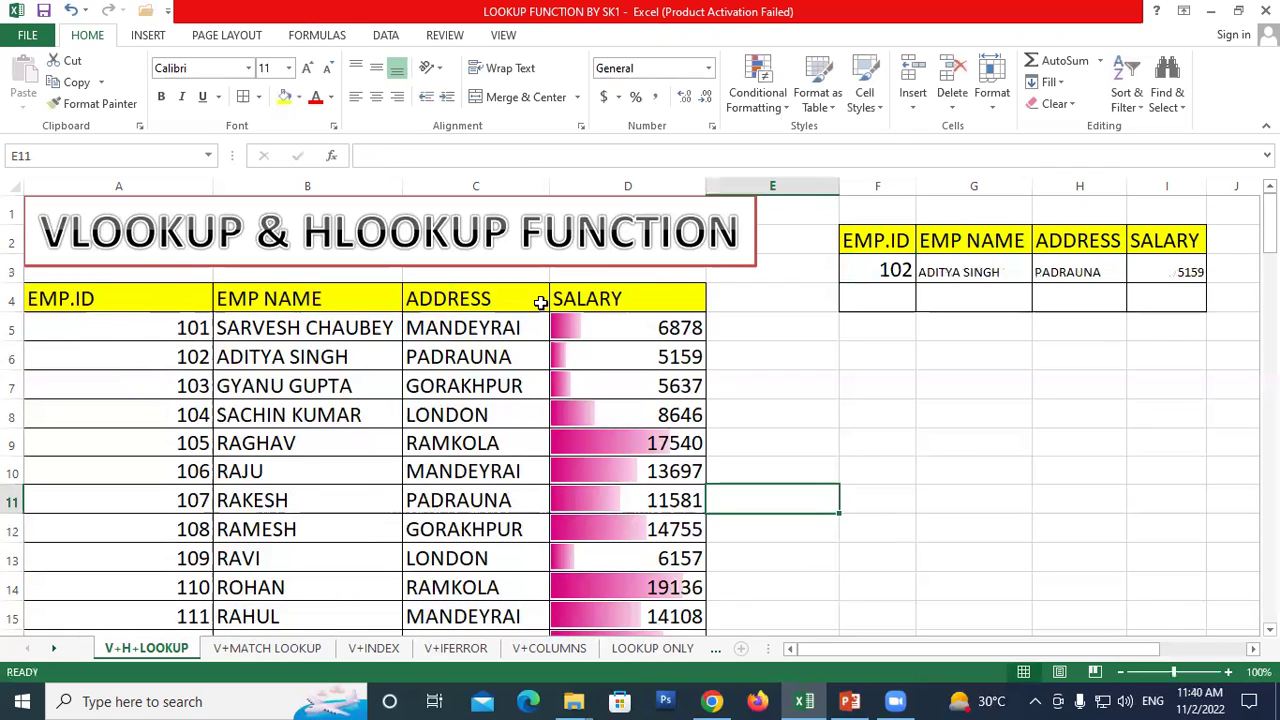
pyautogui.click(872, 270)
pyautogui.scroll(-3, 340, 312)
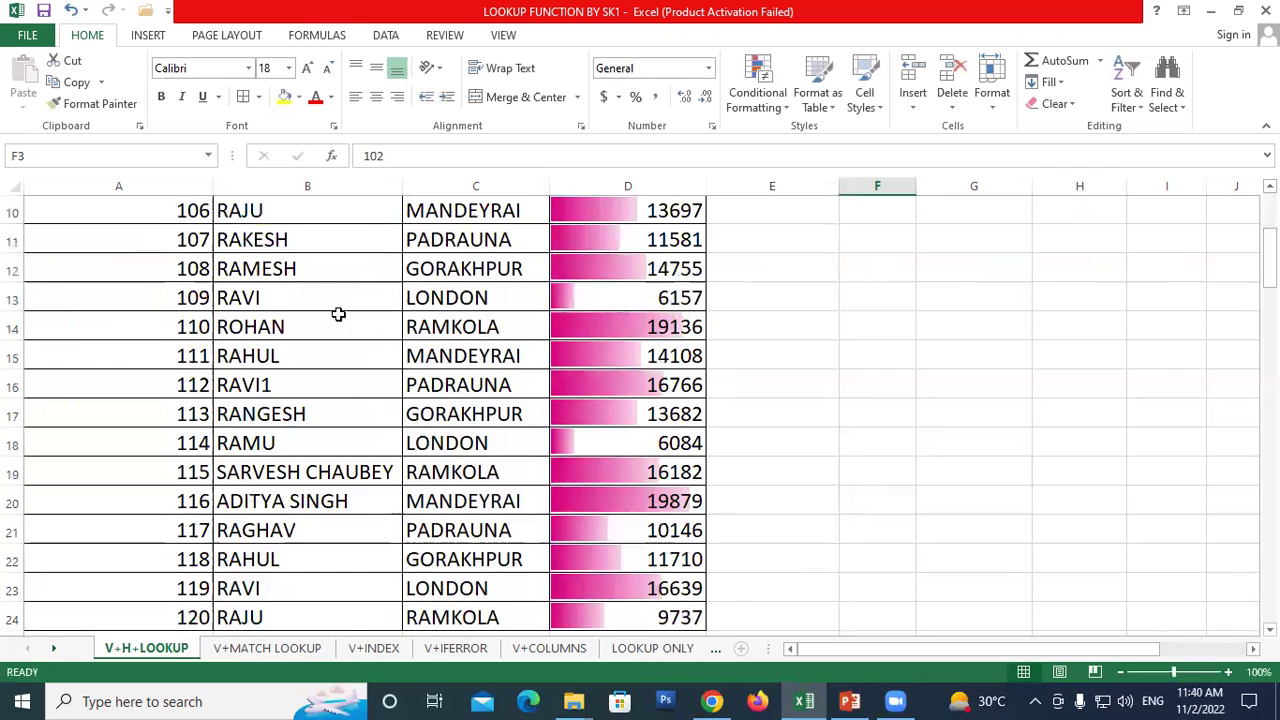
pyautogui.scroll(-3, 339, 314)
pyautogui.scroll(1, 811, 280)
pyautogui.scroll(5, 840, 284)
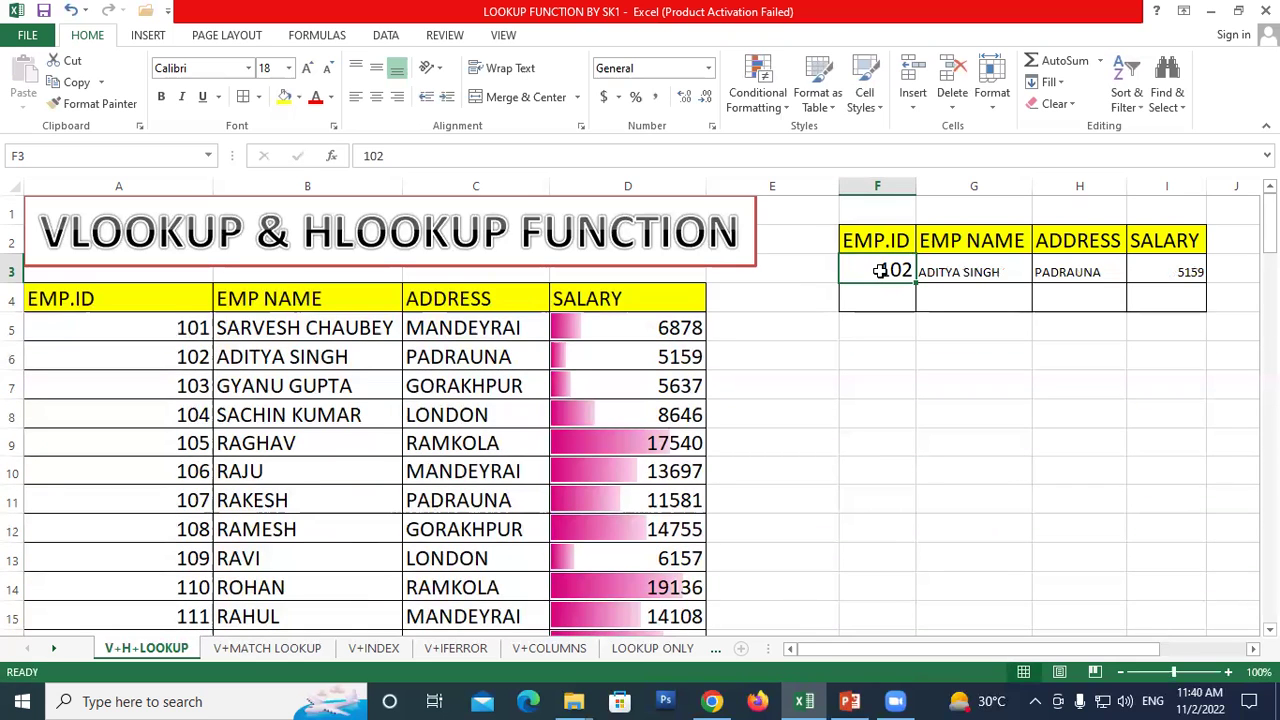
pyautogui.write('130')
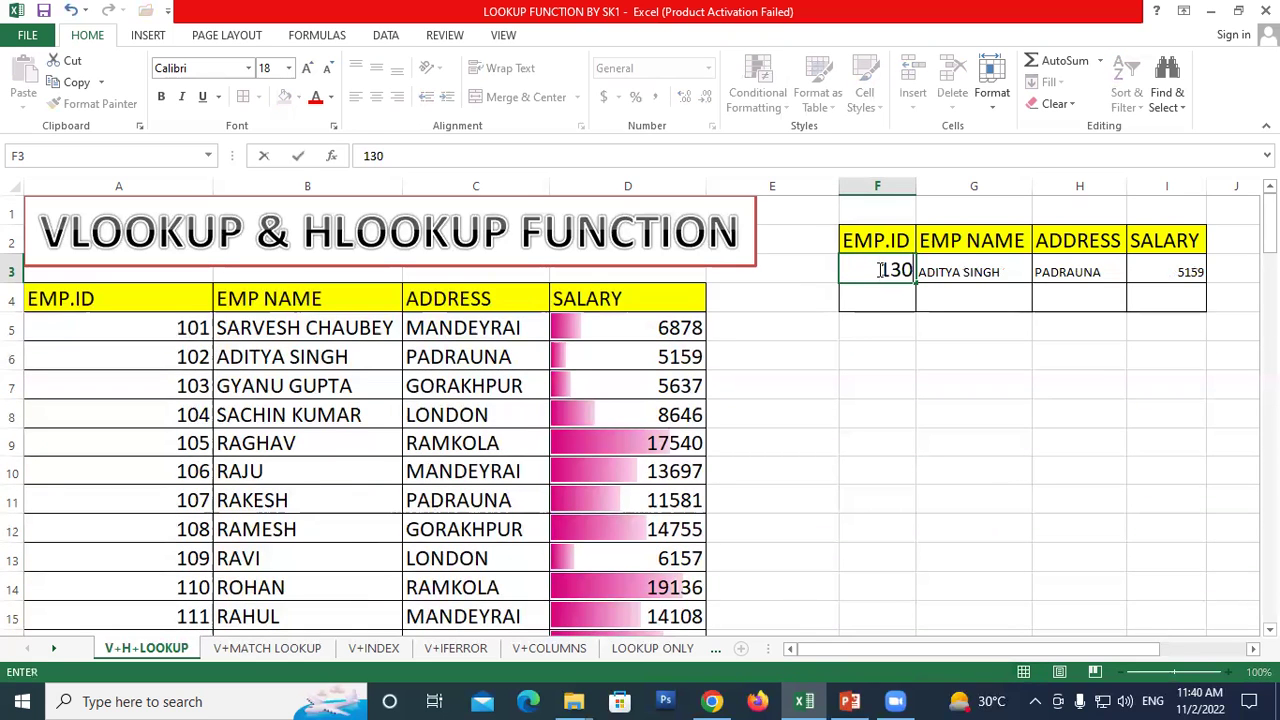
pyautogui.press('Return')
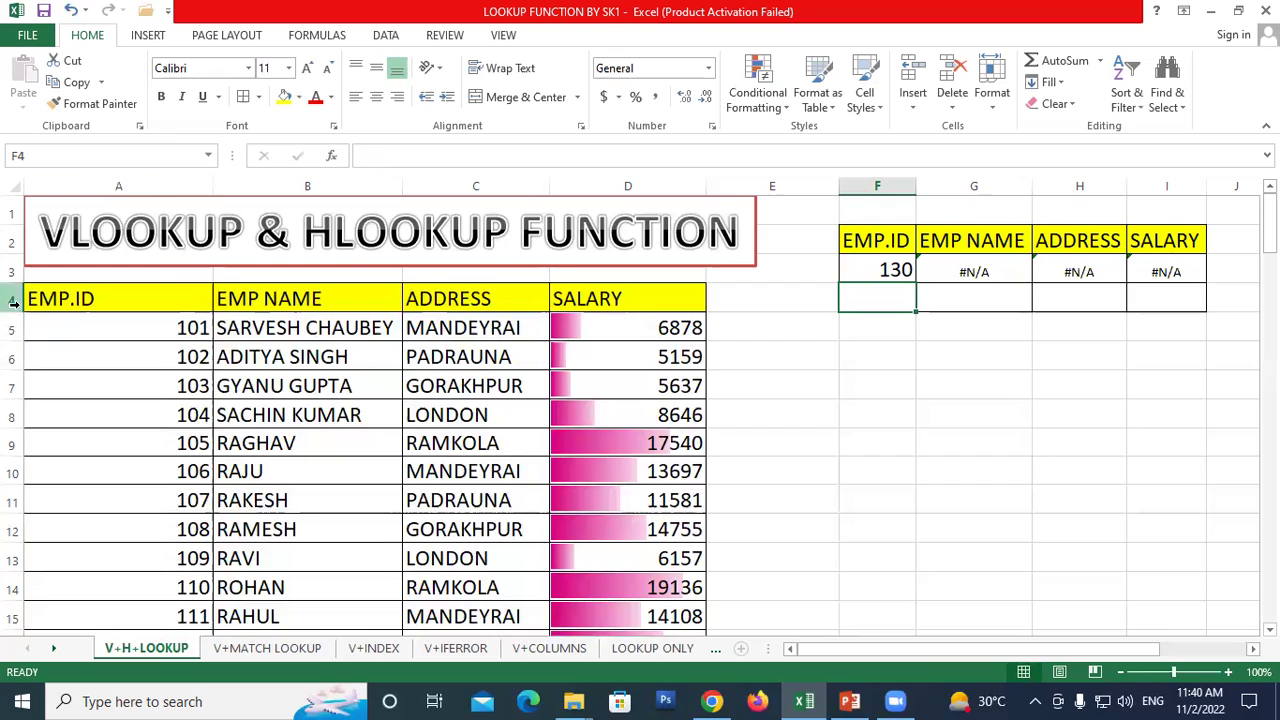
# Step: Inspect the EMP NAME VLOOKUP formula in the lookup row
pyautogui.scroll(-5, 445, 335)
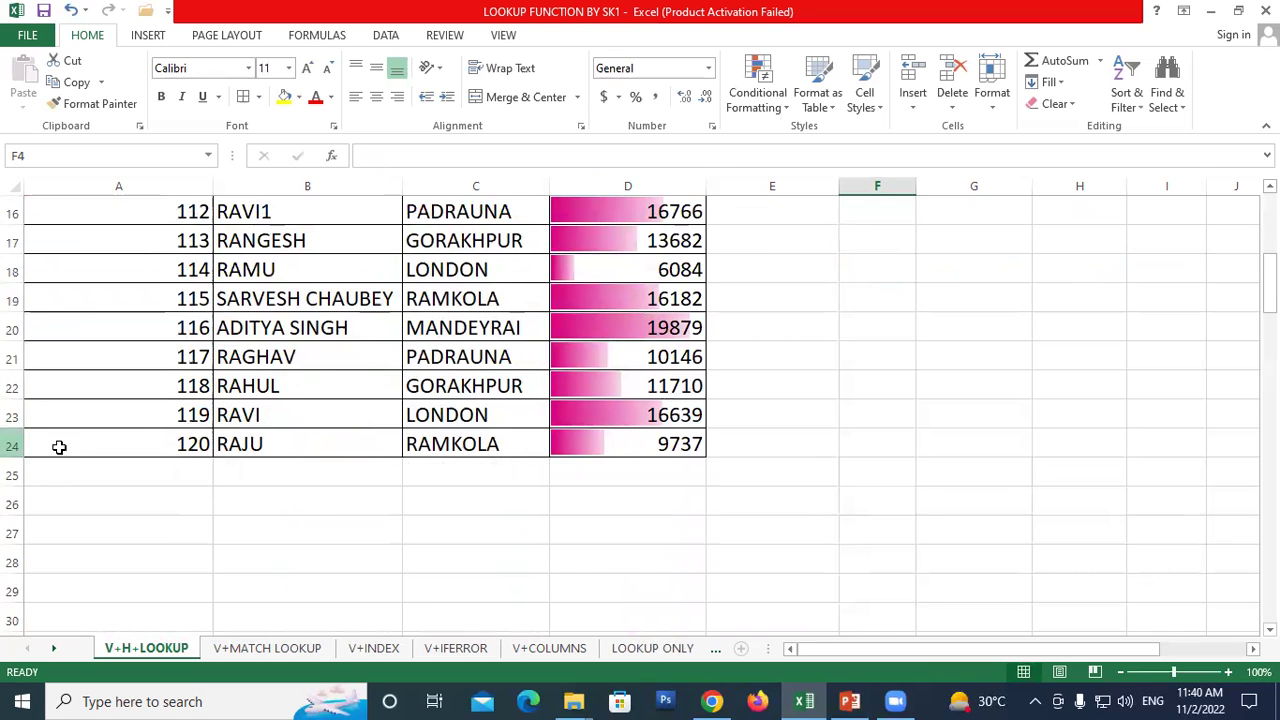
pyautogui.scroll(5, 640, 380)
pyautogui.click(960, 272)
pyautogui.click(885, 273)
pyautogui.click(952, 272)
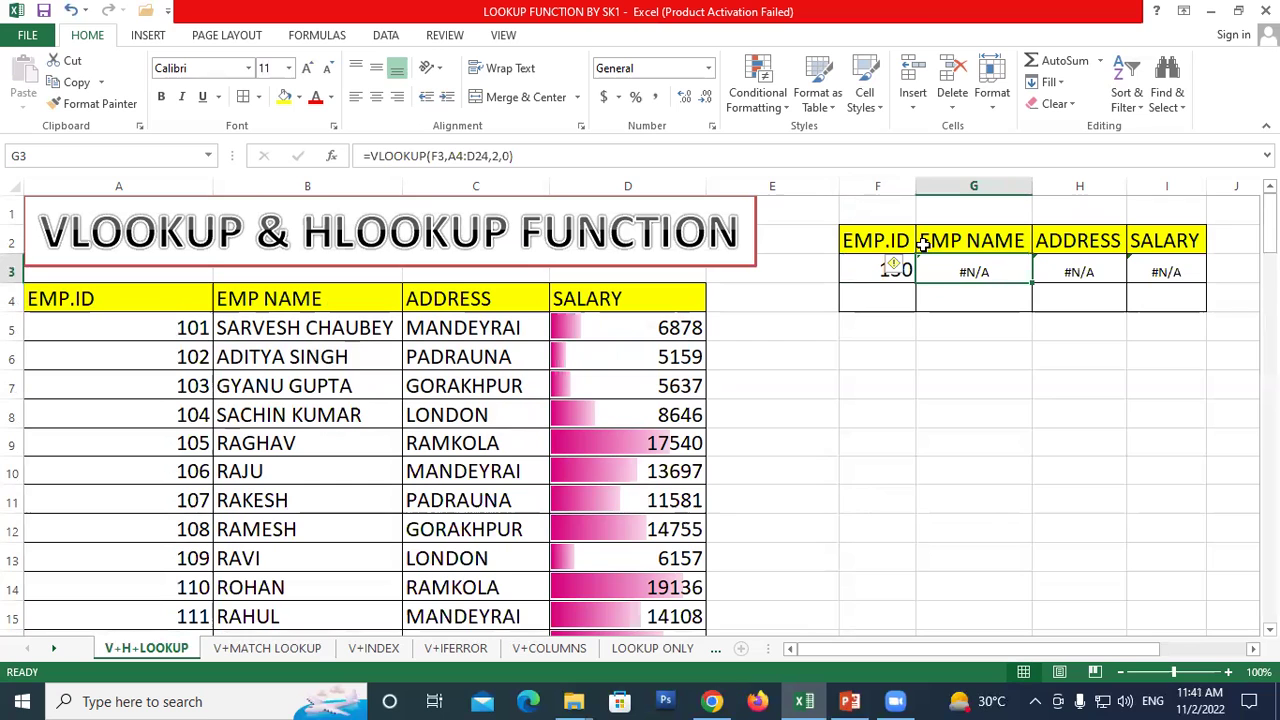
pyautogui.click(820, 414)
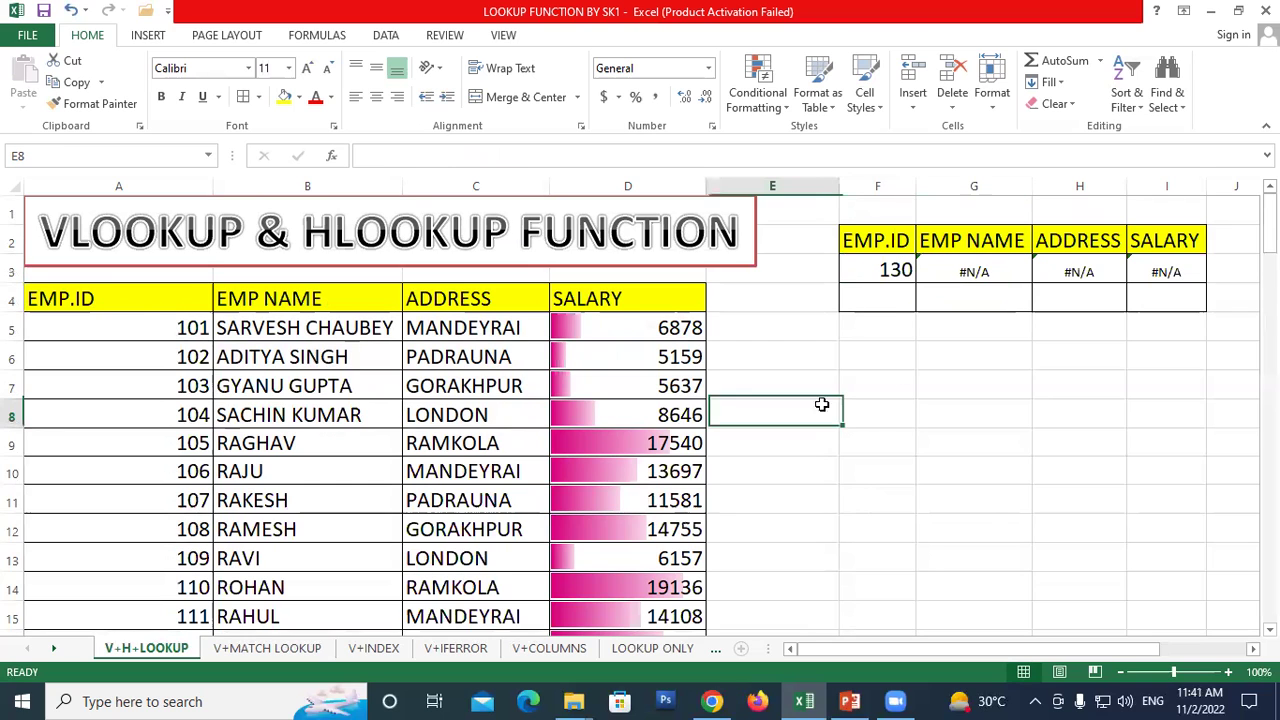
# Step: Check the employee table range A4:D24 used by the lookup formulas
pyautogui.click(117, 300)
pyautogui.scroll(-5, 232, 316)
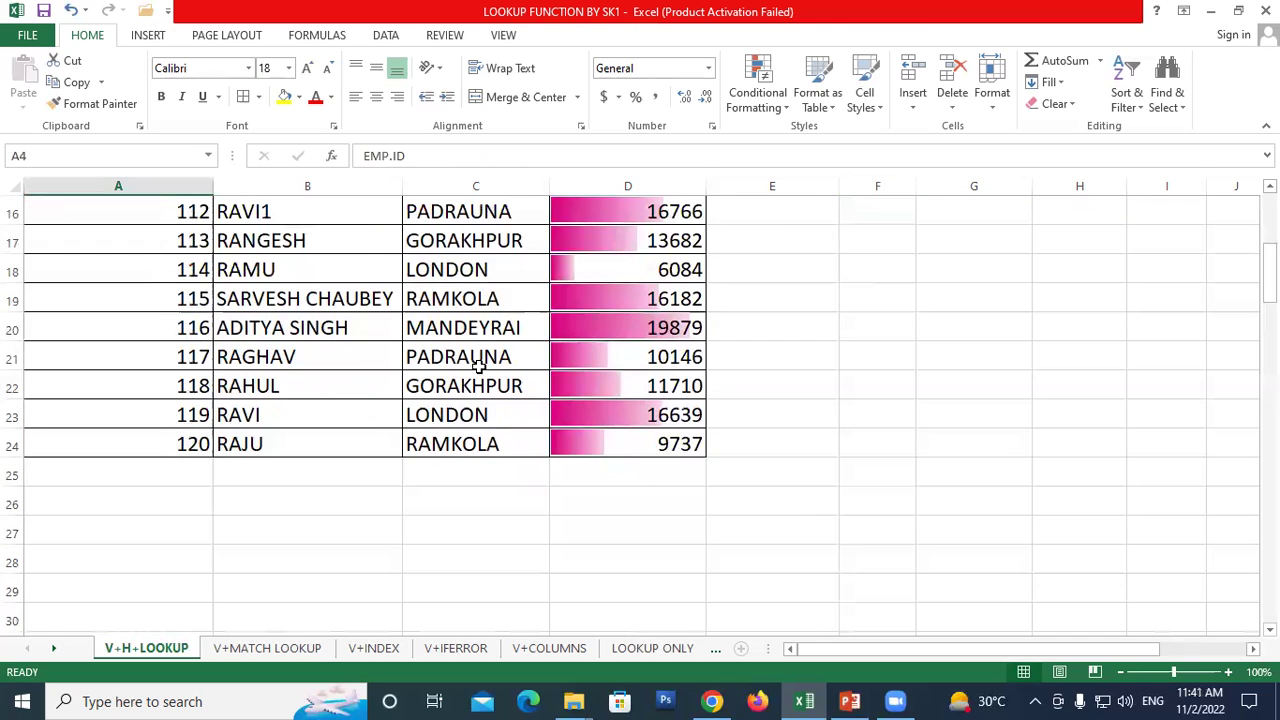
pyautogui.keyDown('shift'); pyautogui.click(680, 440); pyautogui.keyUp('shift')
pyautogui.scroll(5, 680, 440)
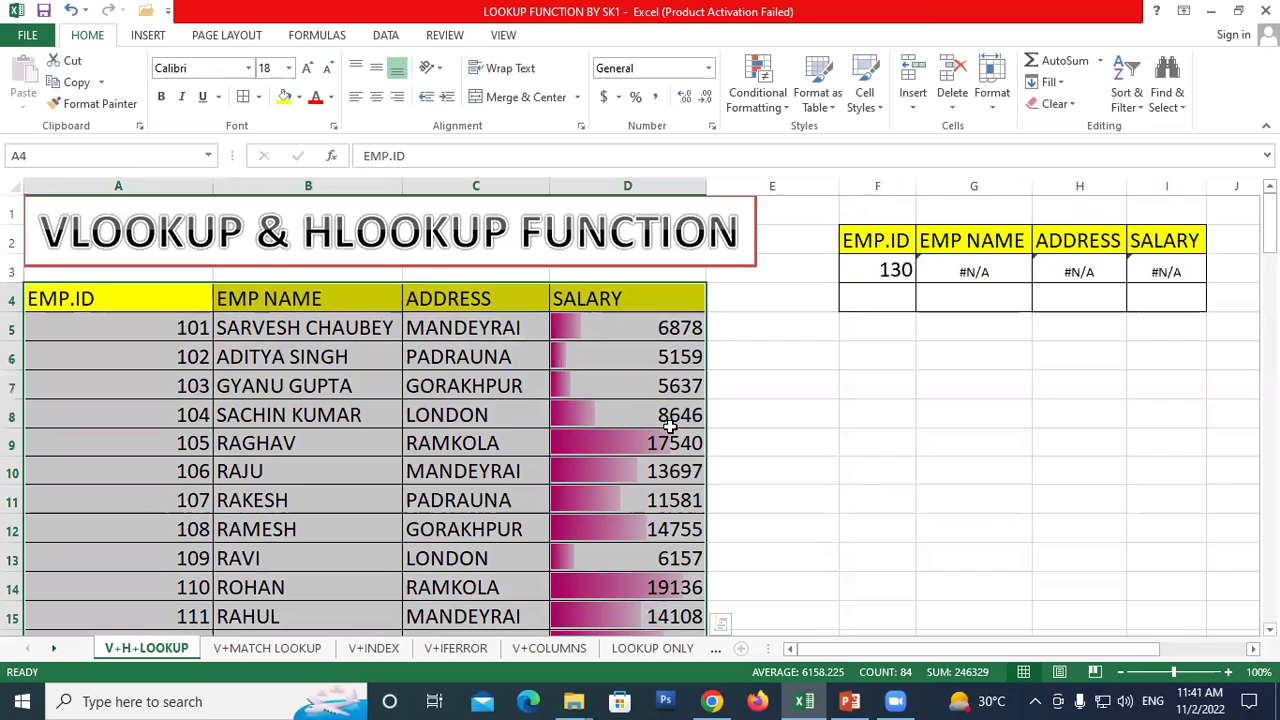
pyautogui.click(922, 438)
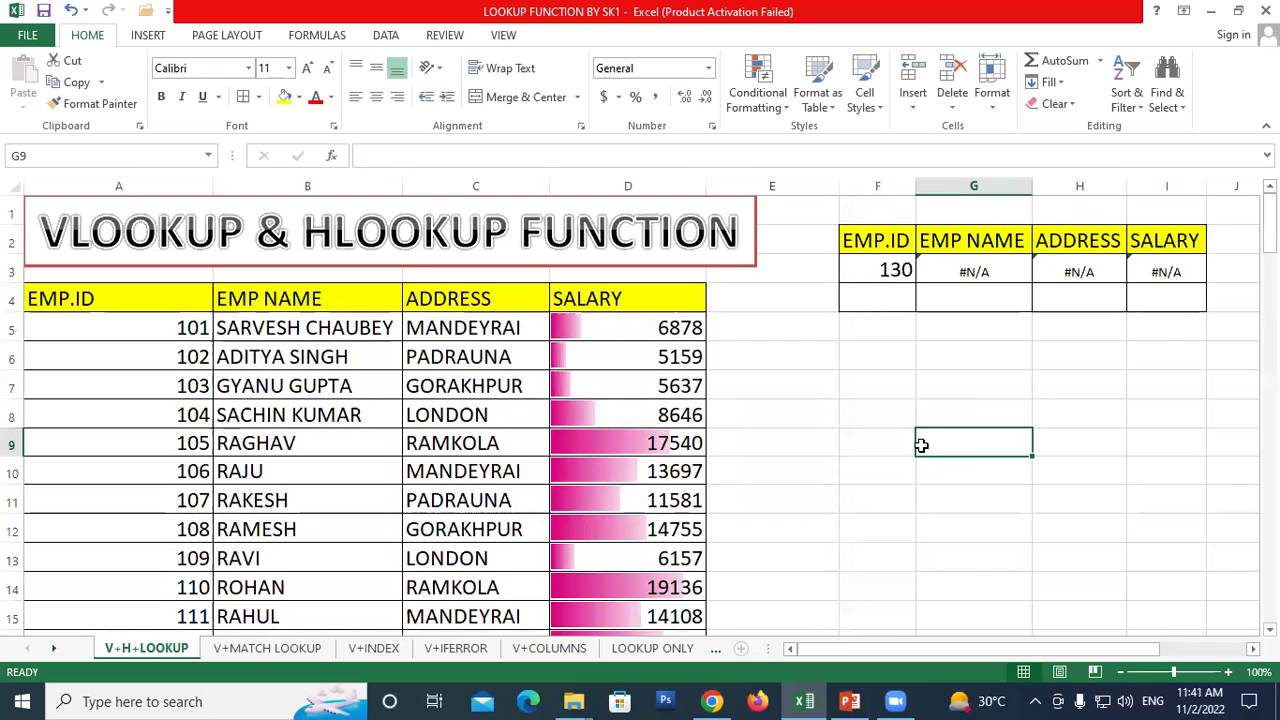
pyautogui.click(849, 449)
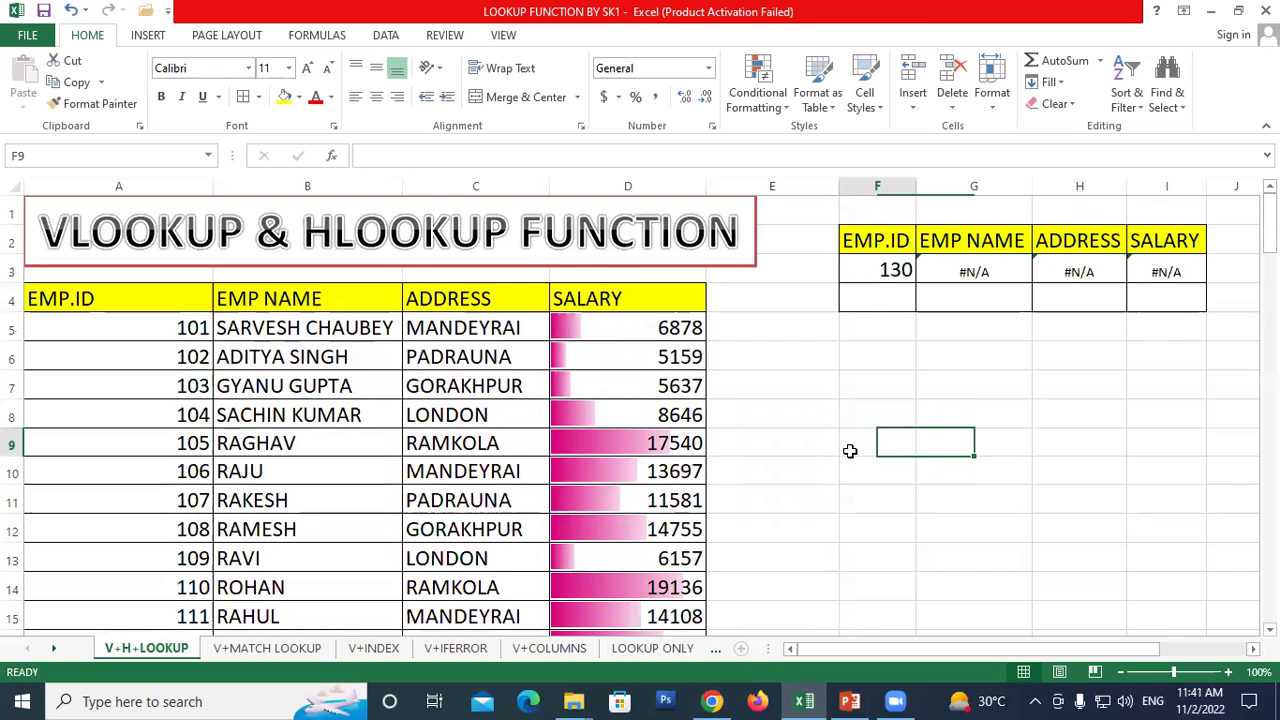
pyautogui.click(487, 384)
pyautogui.click(780, 391)
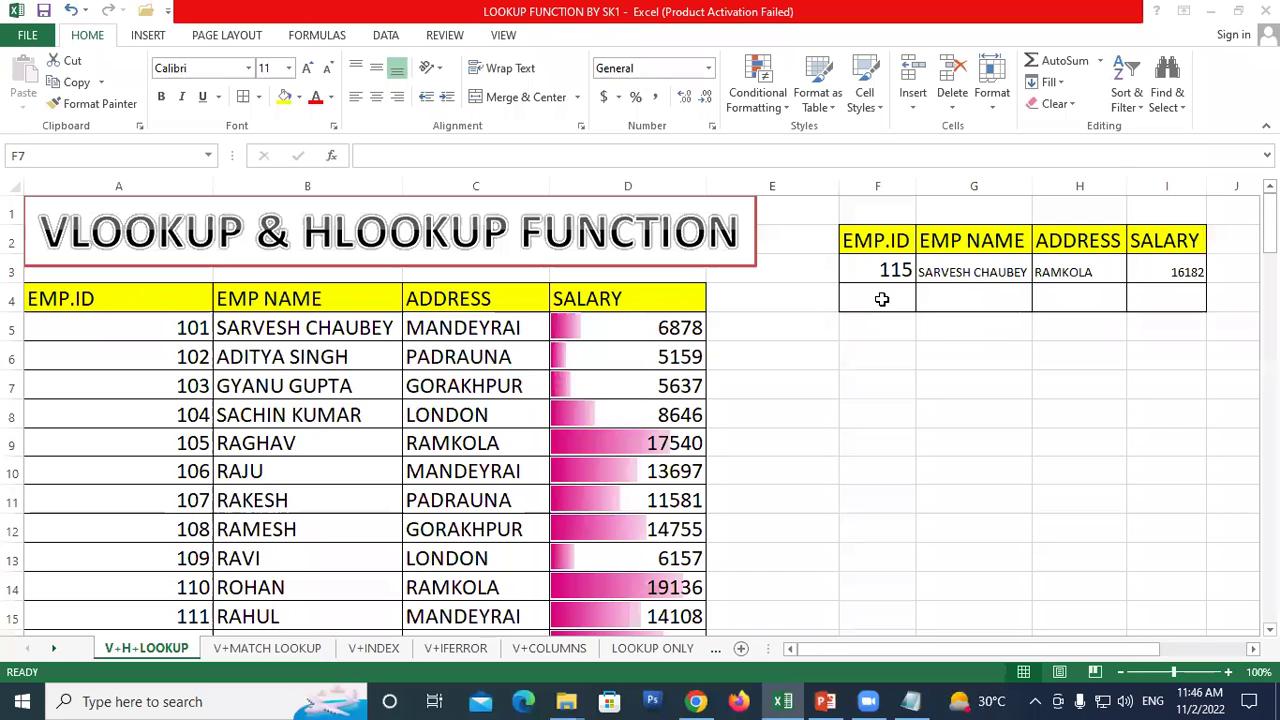
pyautogui.click(881, 298)
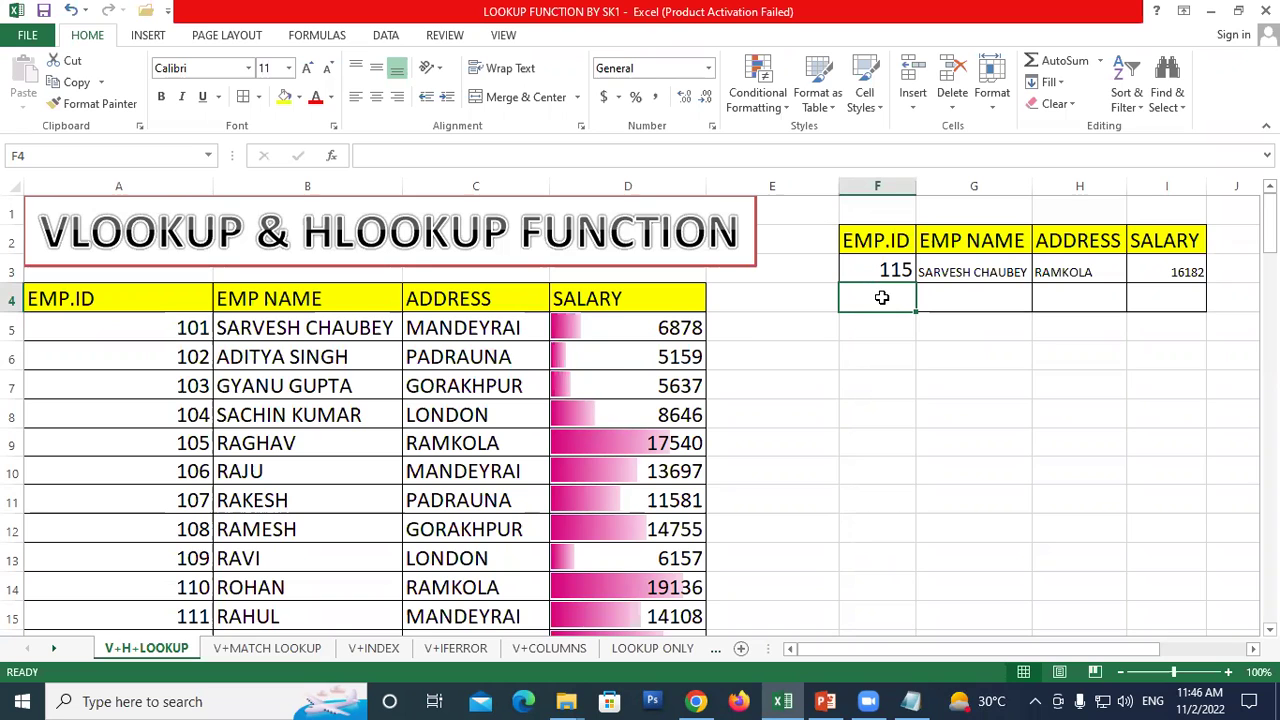
pyautogui.scroll(-1, 366, 371)
pyautogui.scroll(-3, 250, 390)
pyautogui.scroll(1, 181, 398)
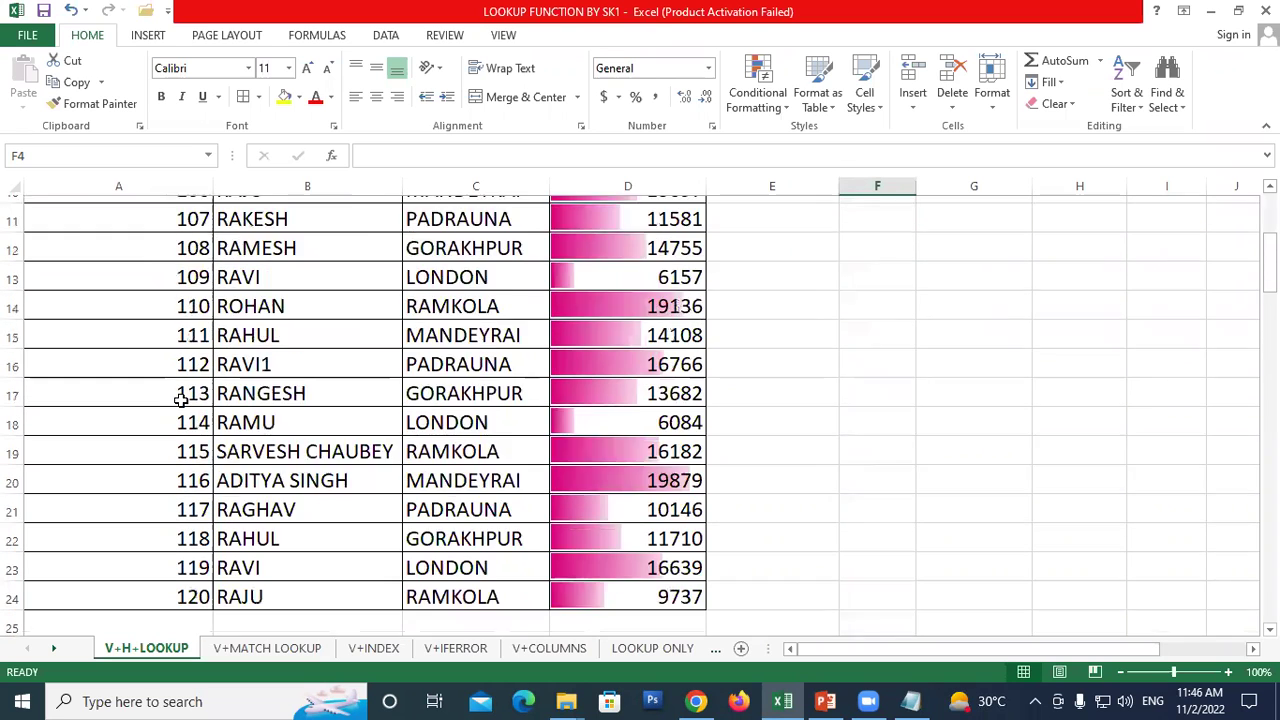
pyautogui.scroll(3, 181, 398)
pyautogui.moveTo(118, 299); pyautogui.dragTo(140, 616)
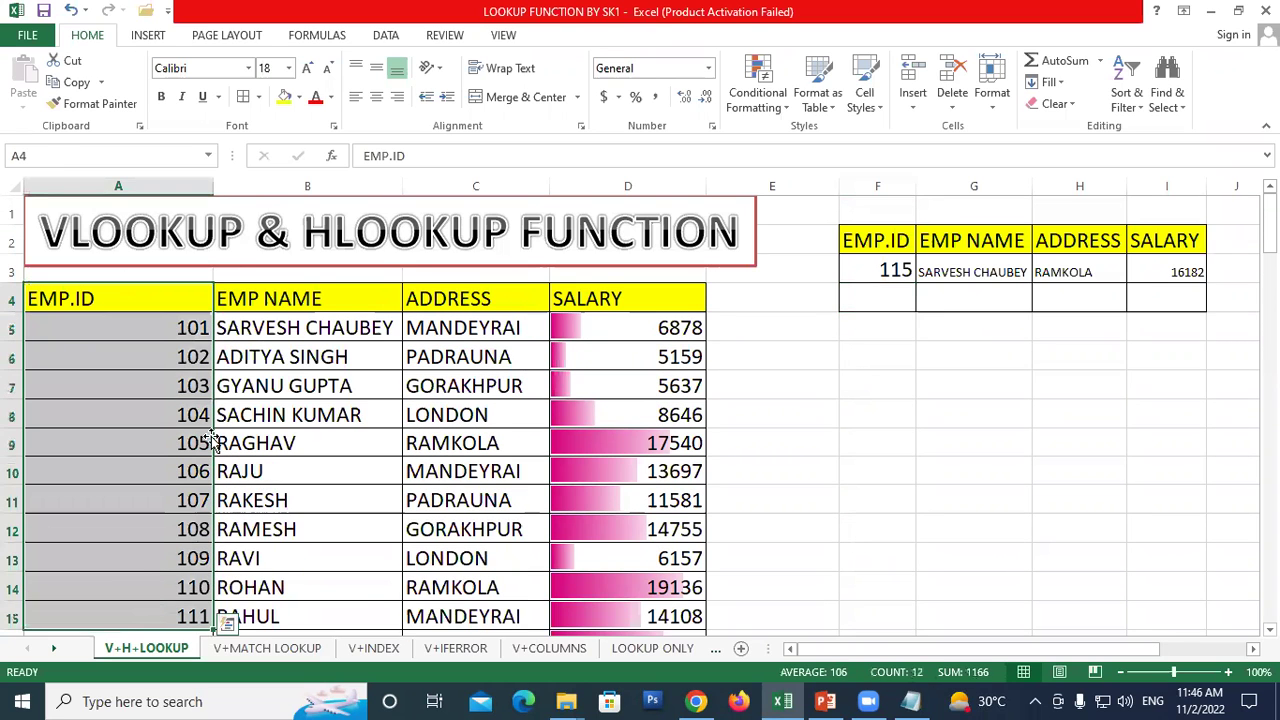
pyautogui.scroll(-4, 268, 330)
pyautogui.scroll(2, 270, 300)
pyautogui.scroll(1, 308, 302)
pyautogui.scroll(1, 300, 315)
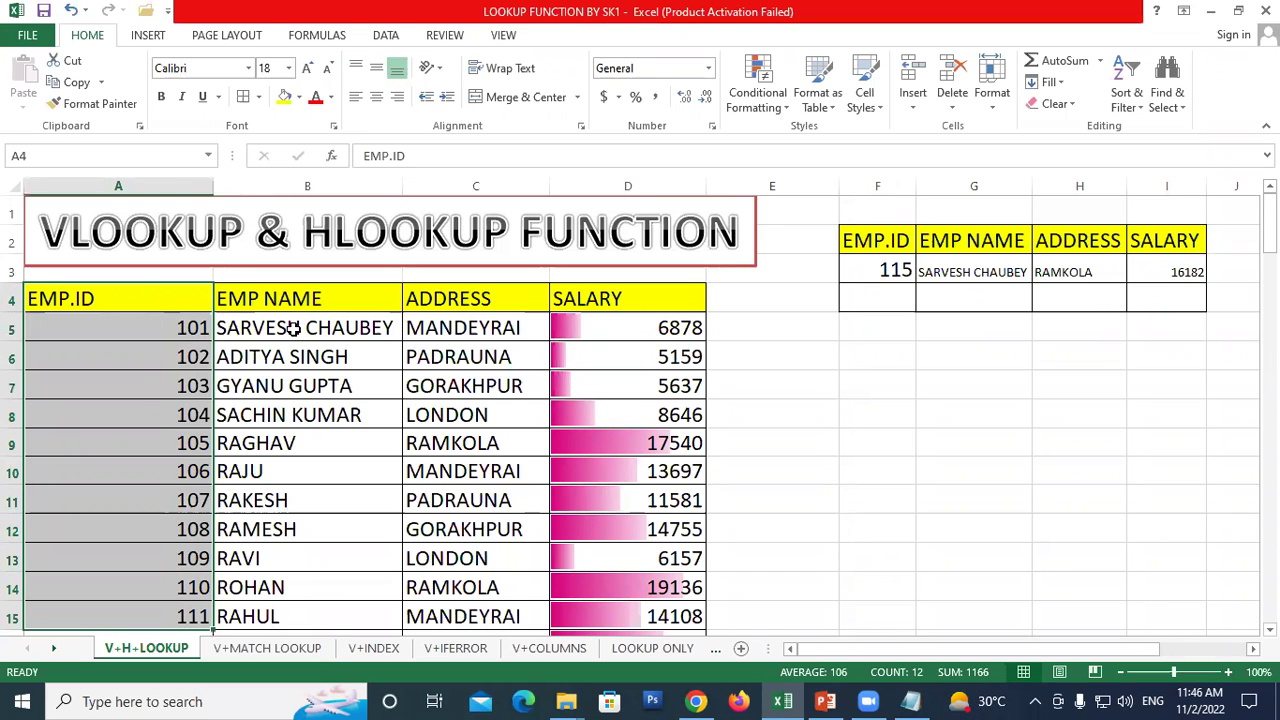
pyautogui.click(302, 300)
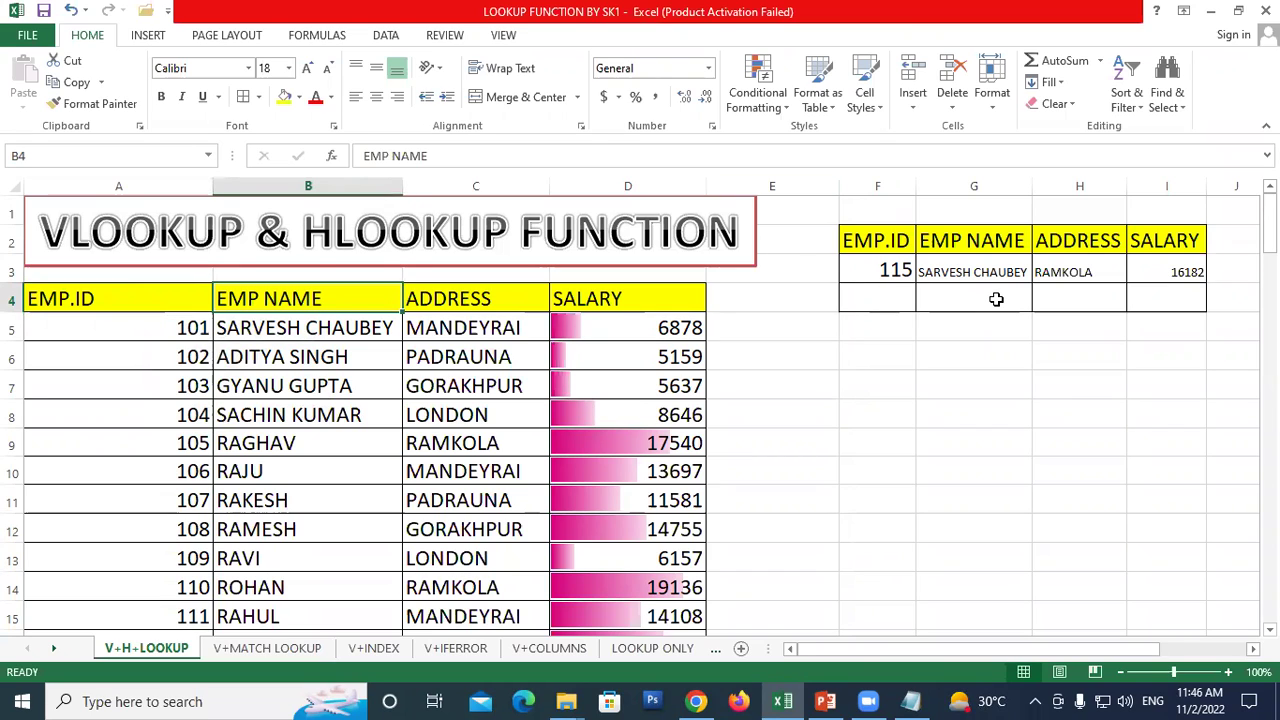
pyautogui.click(887, 357)
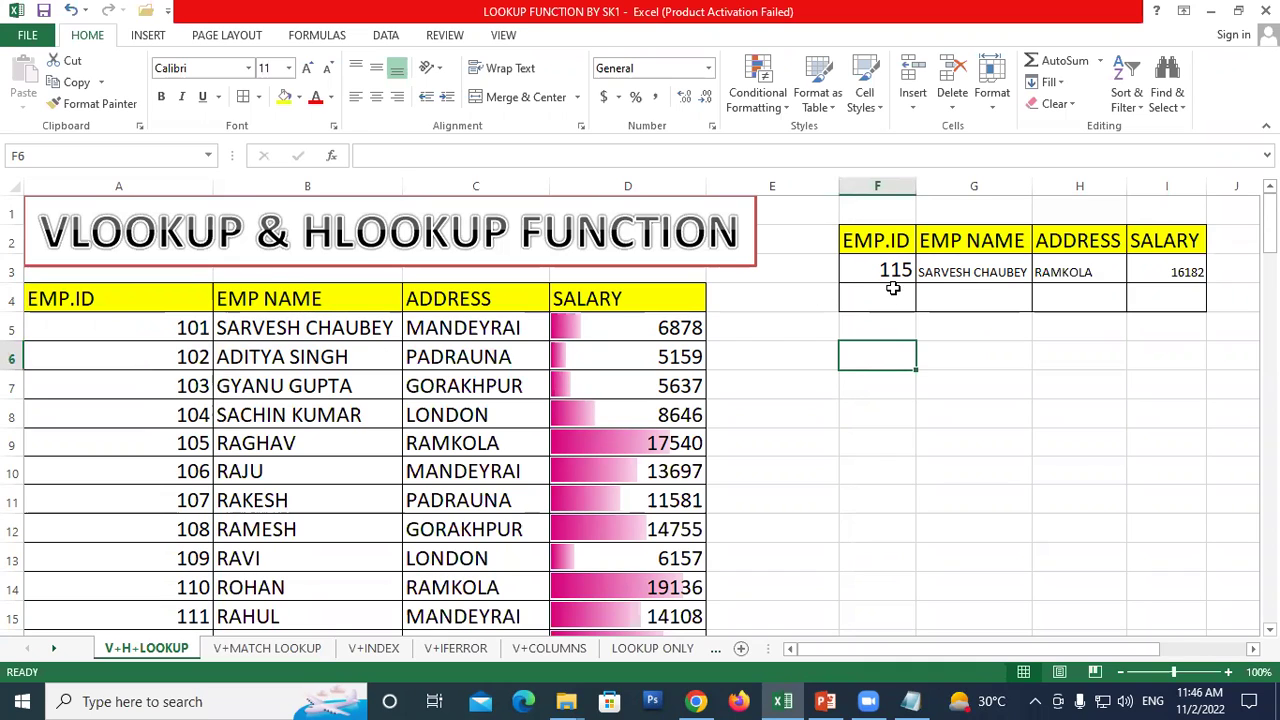
pyautogui.moveTo(84, 300); pyautogui.dragTo(100, 560)
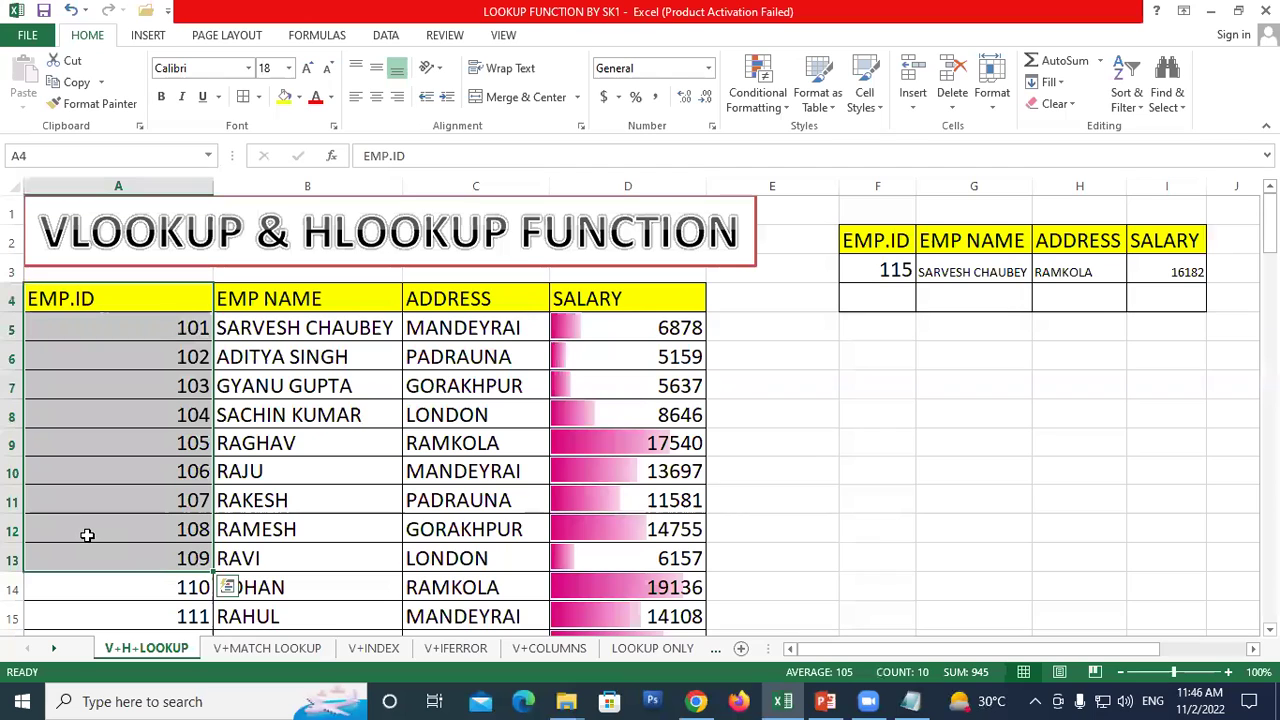
pyautogui.click(262, 292)
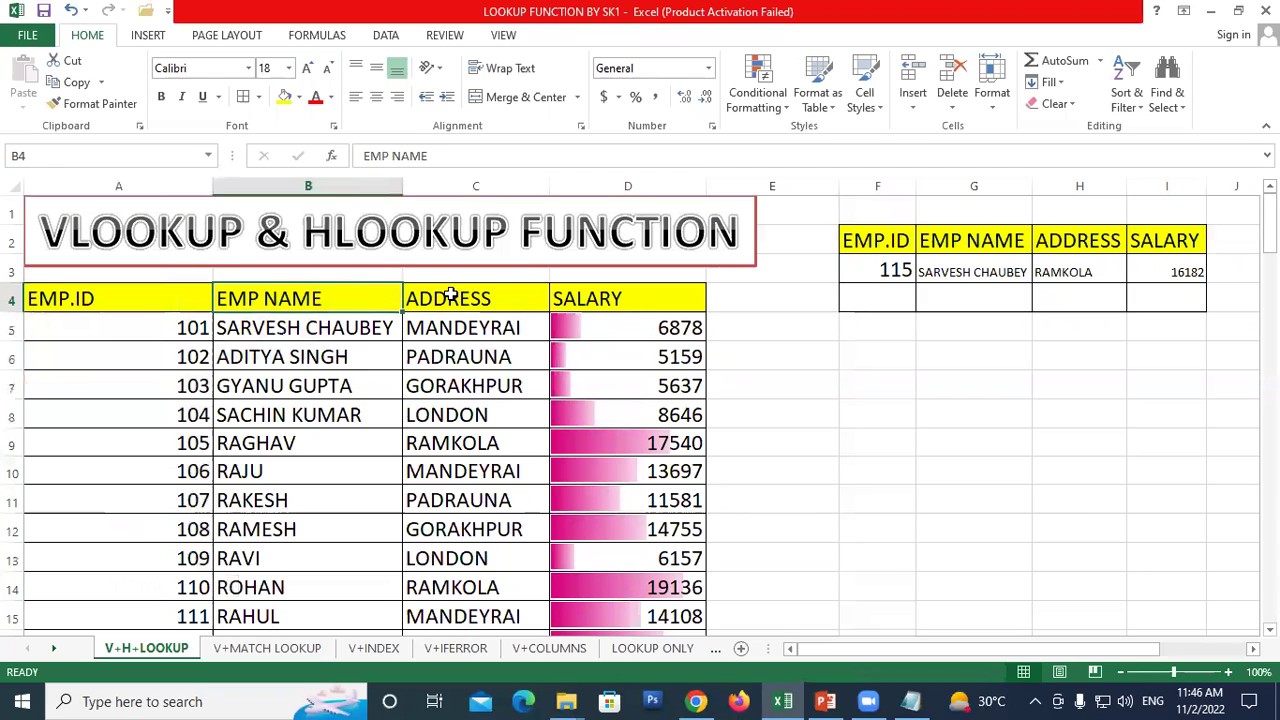
pyautogui.click(530, 298)
pyautogui.click(610, 298)
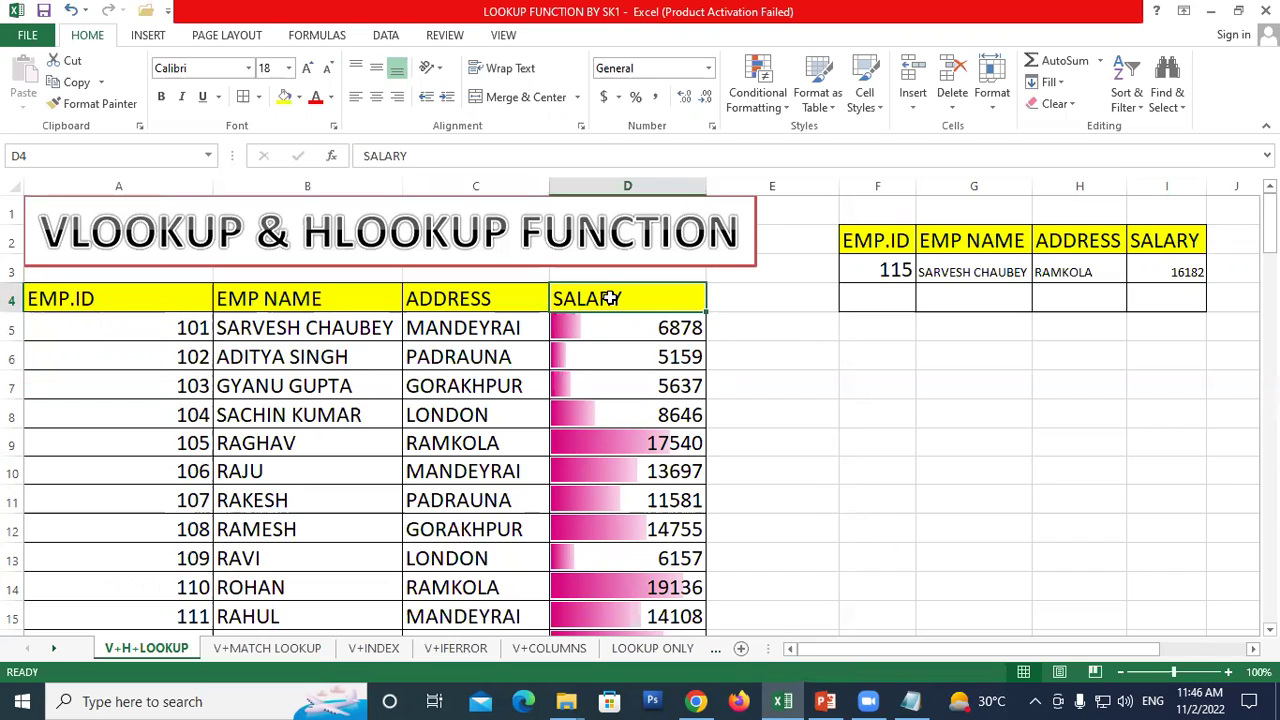
pyautogui.click(874, 290)
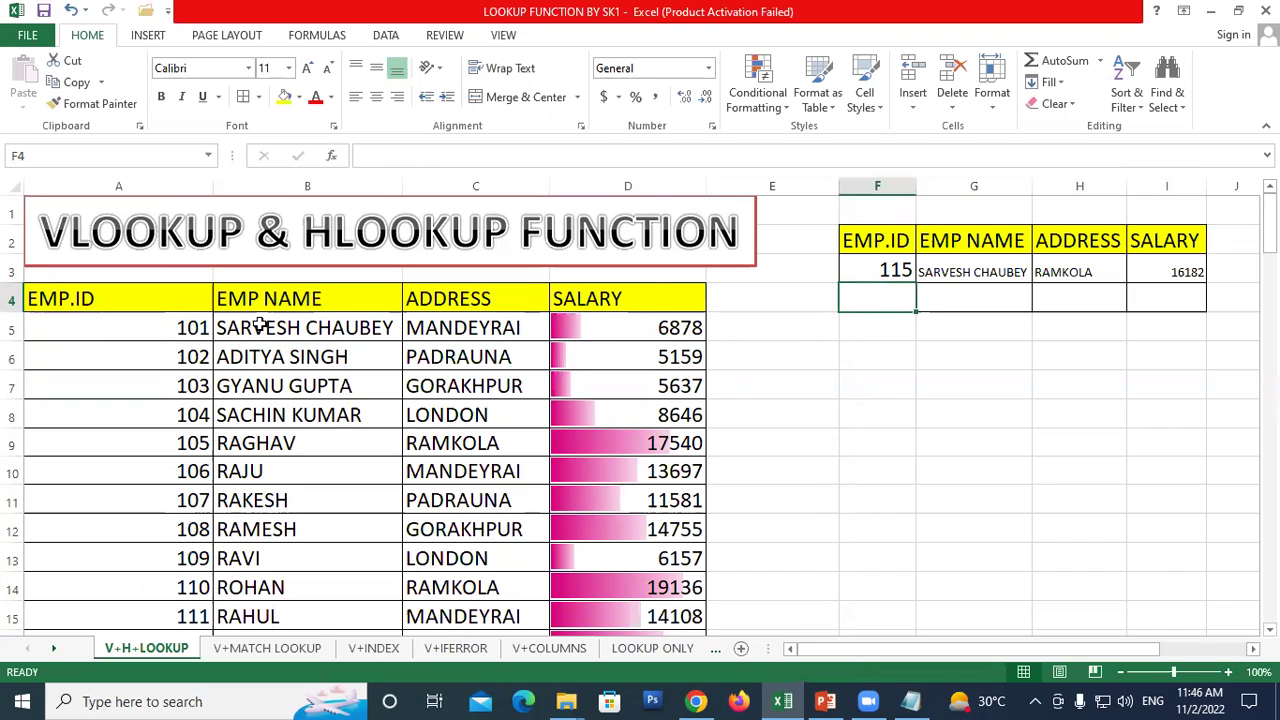
pyautogui.click(290, 298)
pyautogui.click(905, 348)
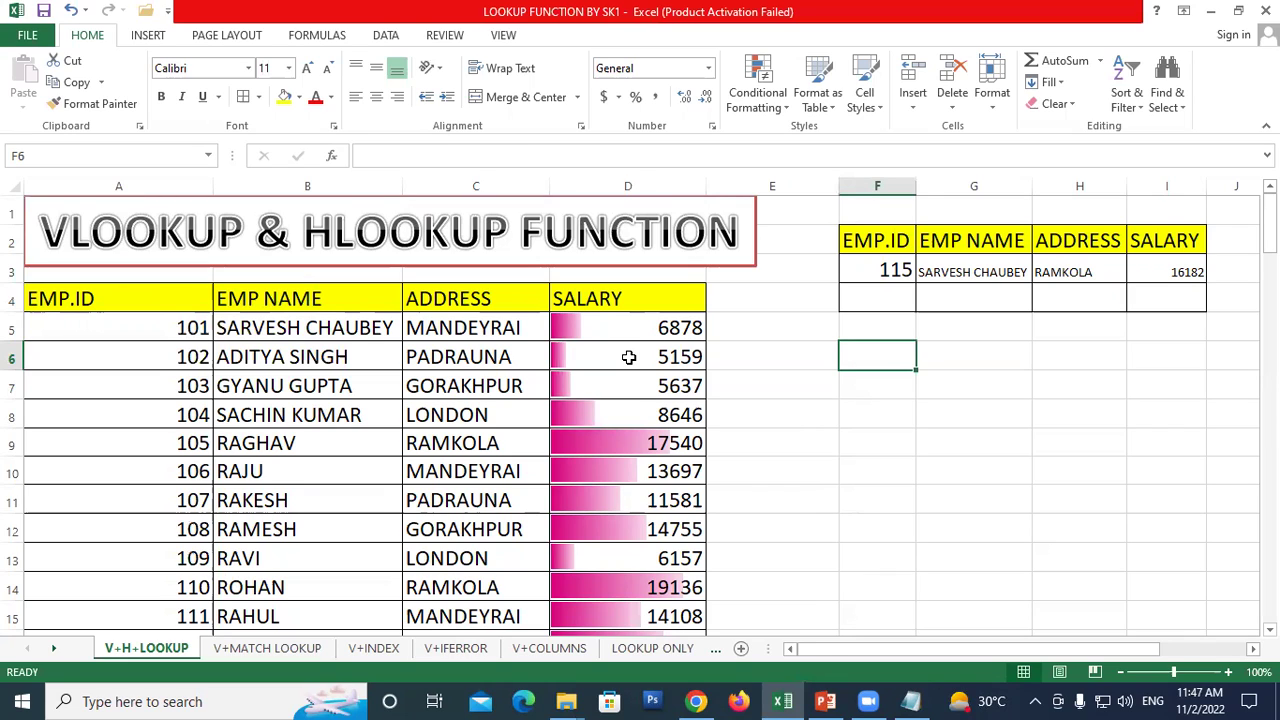
pyautogui.click(302, 326)
pyautogui.rightClick(306, 322)
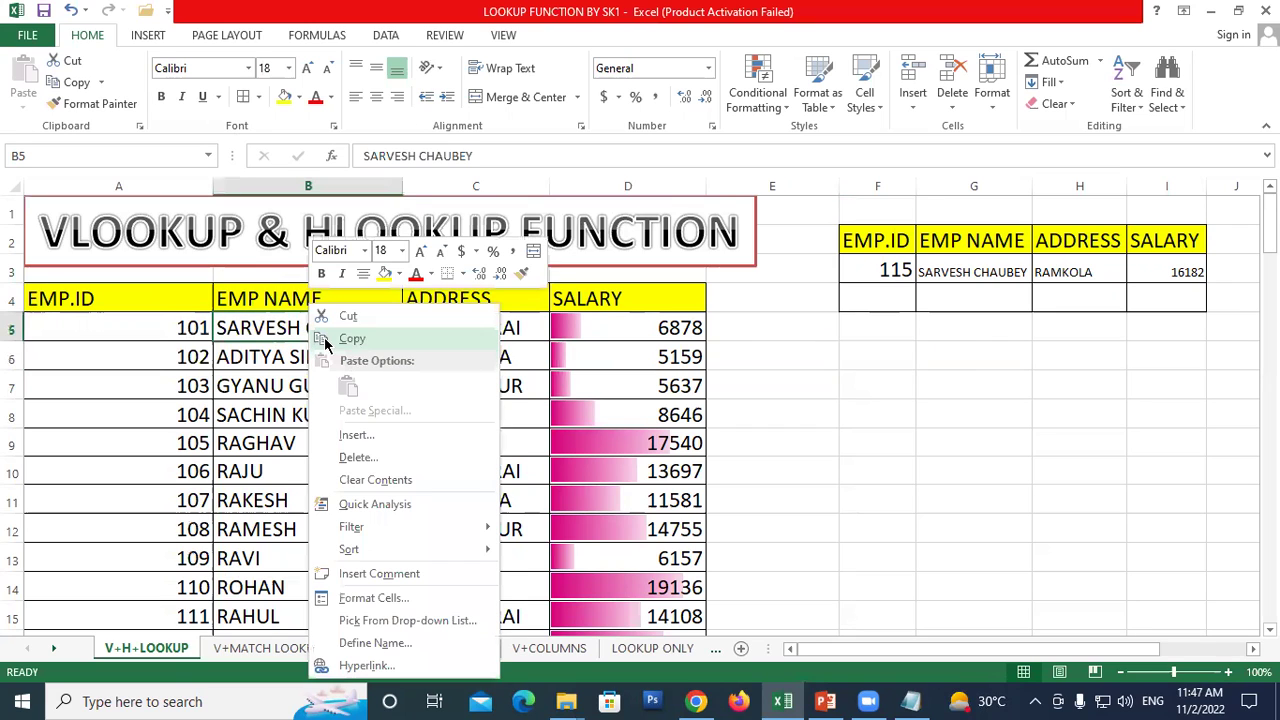
pyautogui.click(324, 342)
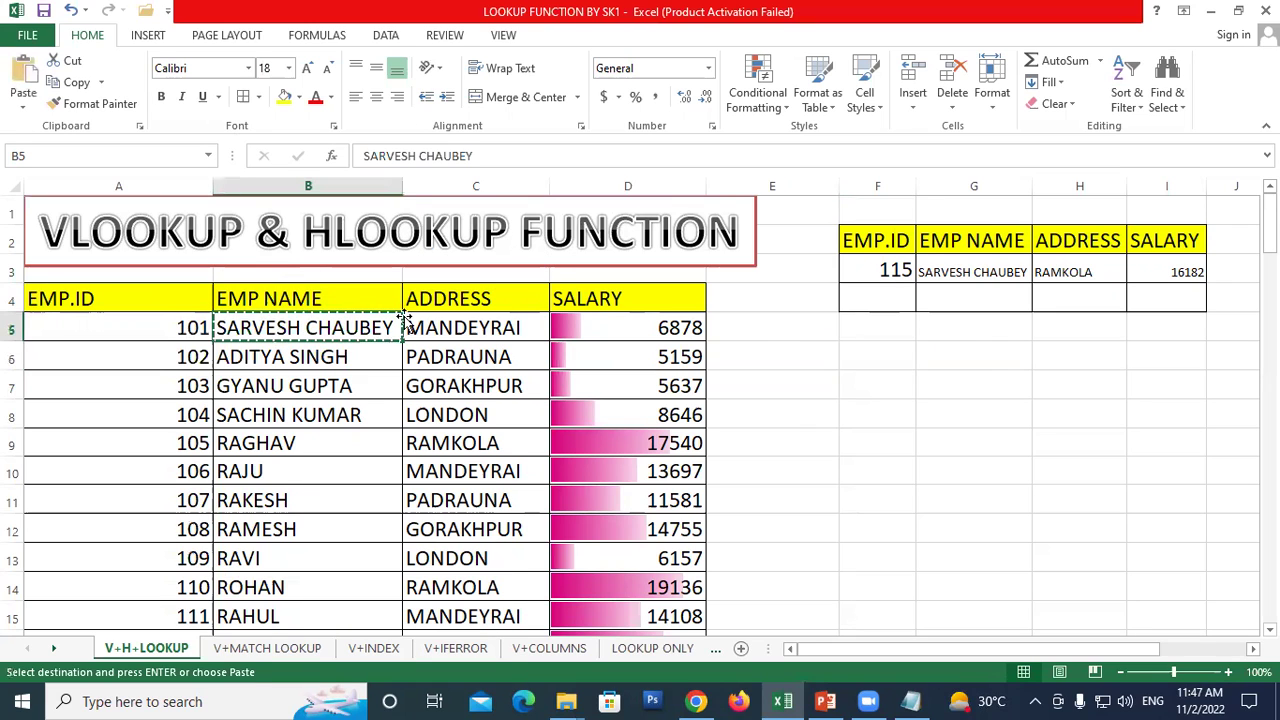
pyautogui.click(951, 301)
pyautogui.rightClick(955, 303)
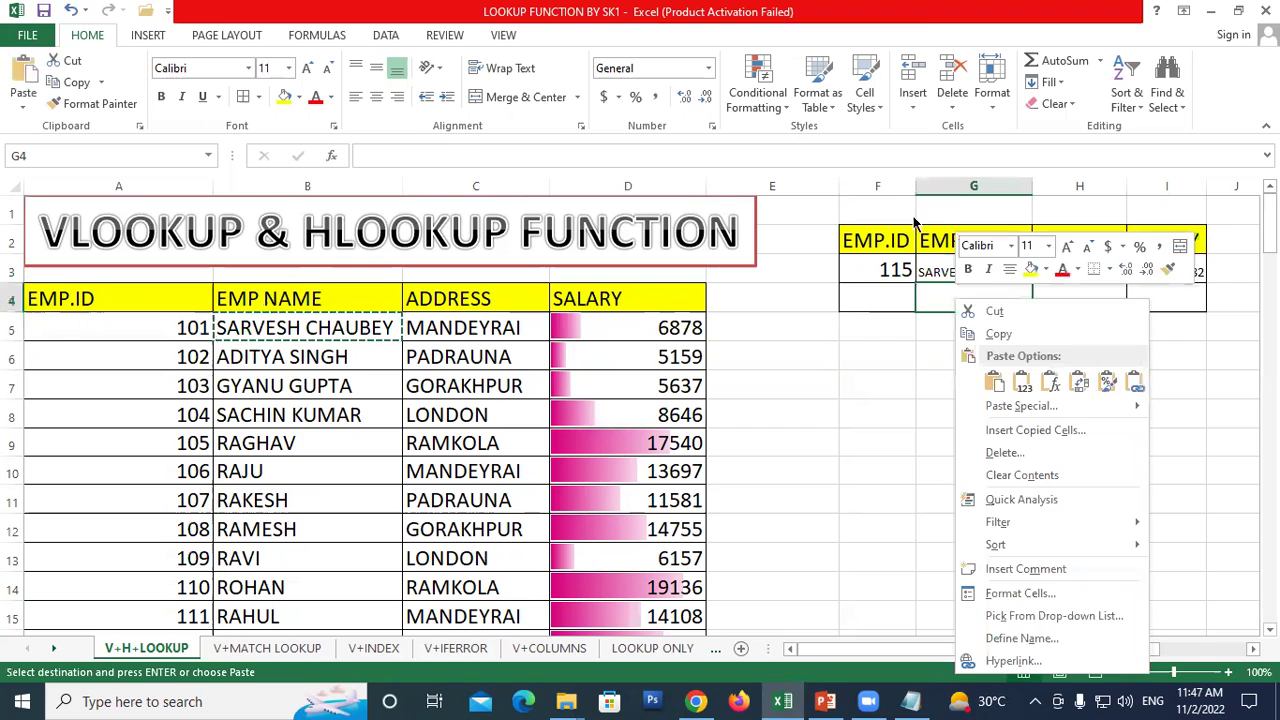
pyautogui.click(993, 384)
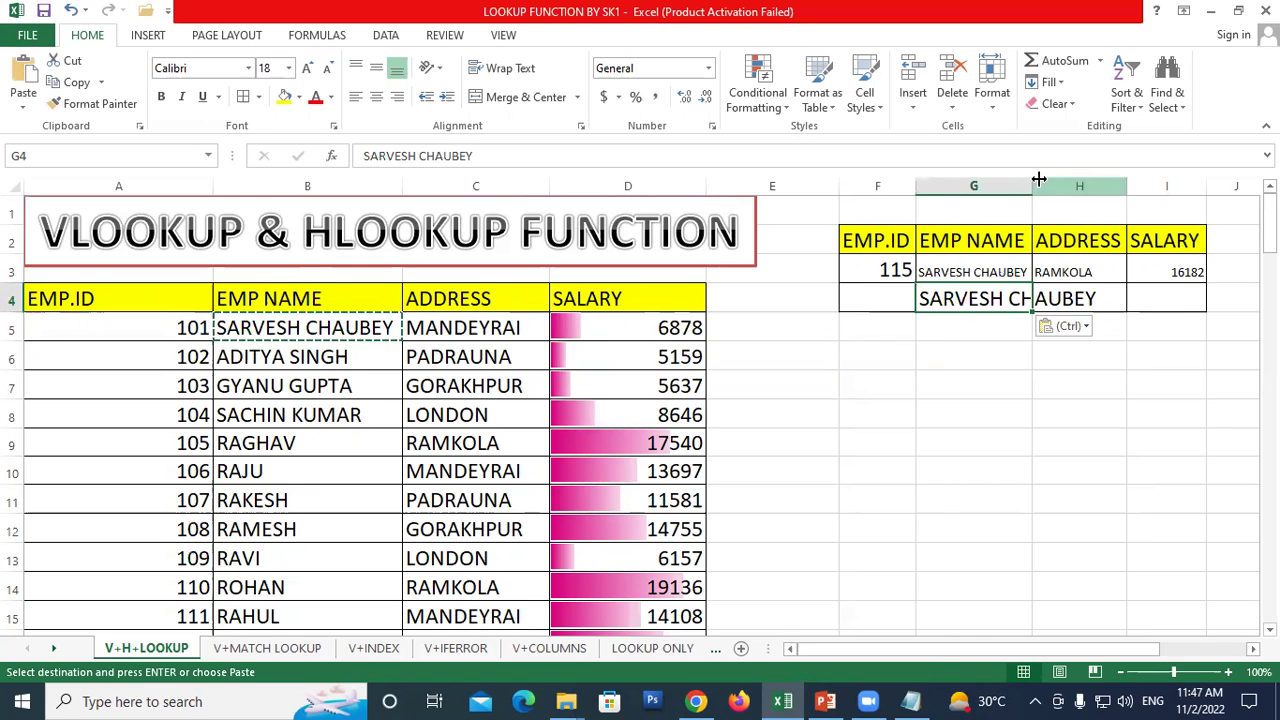
# Step: Widen column G to fit the full name and start a =vlo formula in H4
pyautogui.moveTo(1039, 179); pyautogui.dragTo(1101, 186)
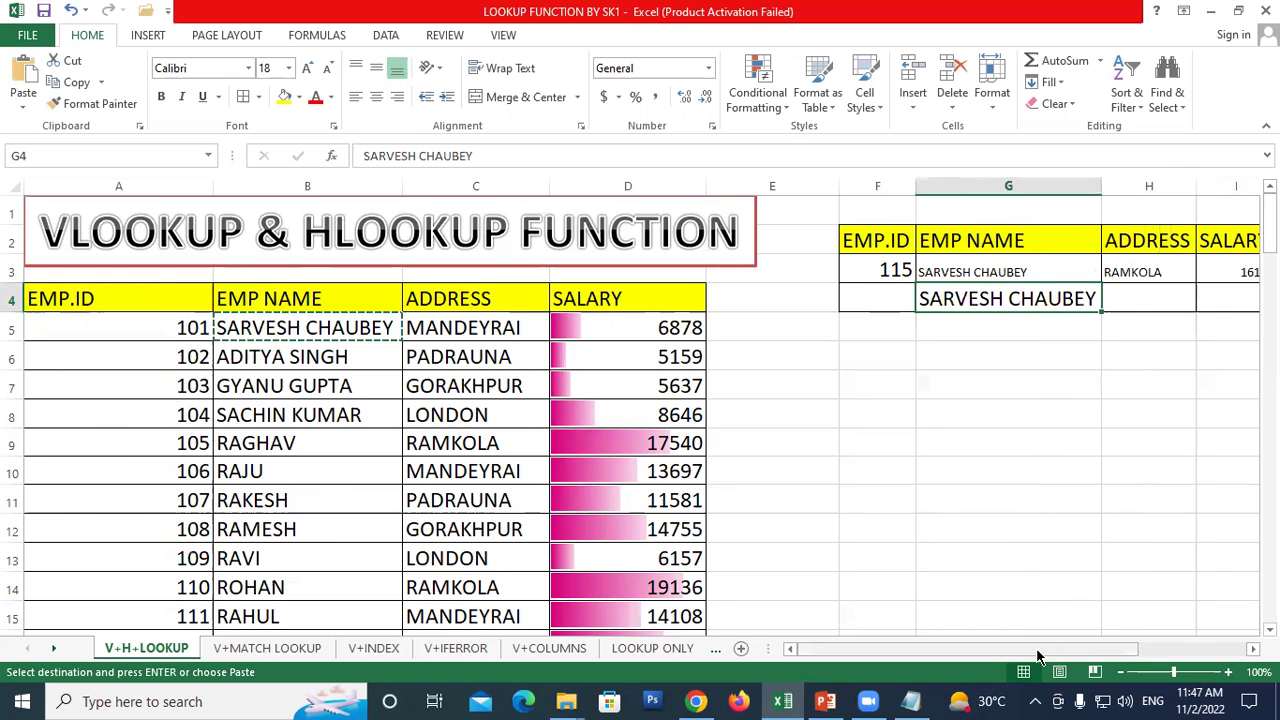
pyautogui.hscroll(1, 1062, 629)
pyautogui.hscroll(2, 1062, 629)
pyautogui.hscroll(-2, 1062, 629)
pyautogui.click(977, 297)
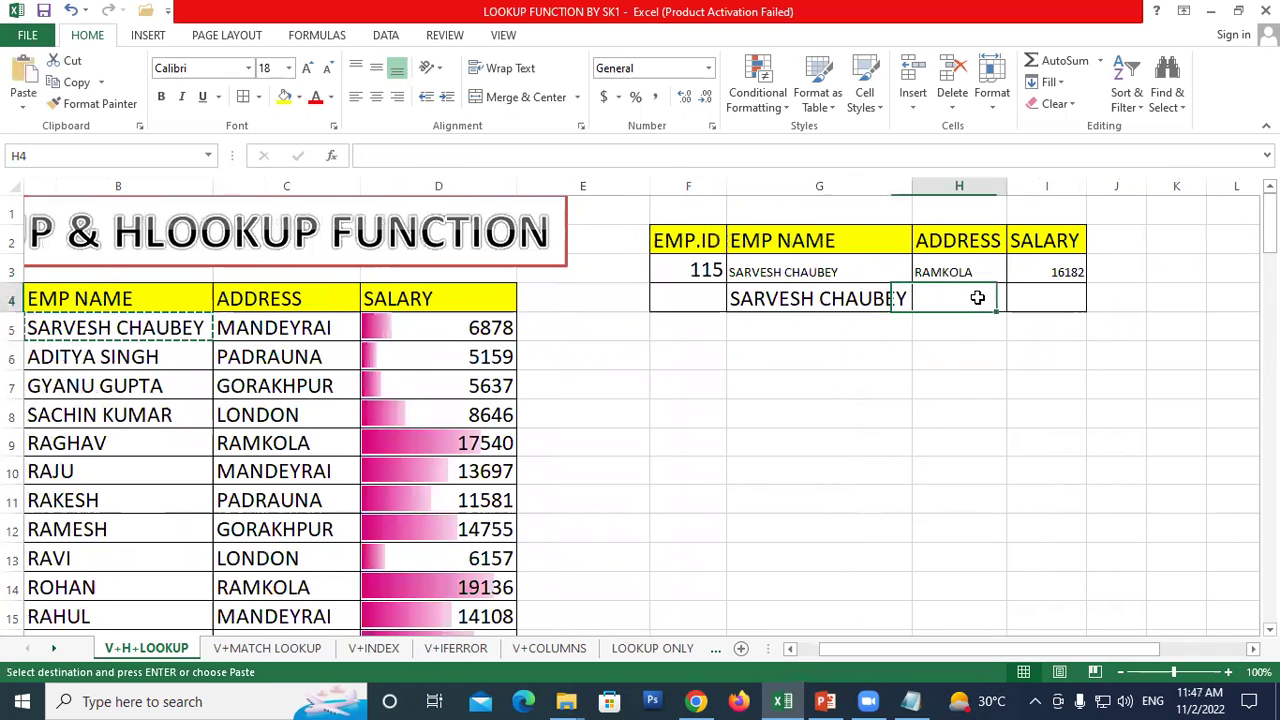
pyautogui.write('=')
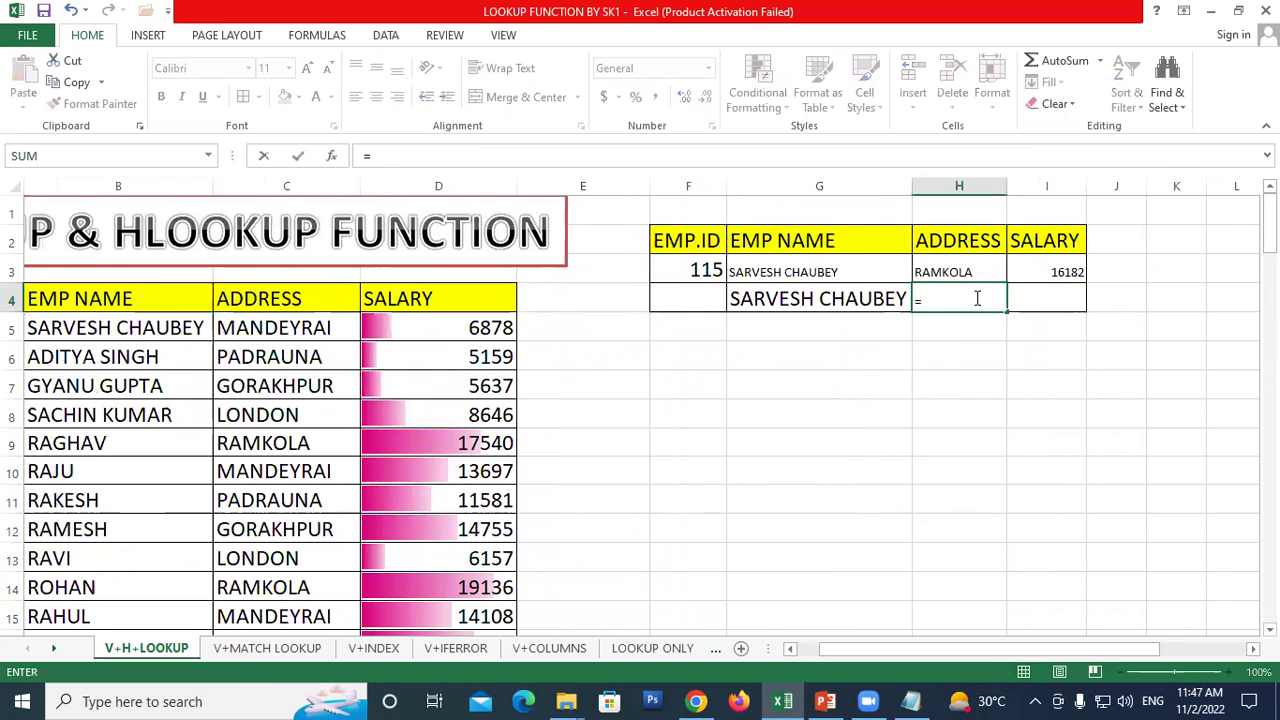
pyautogui.write('vlo')
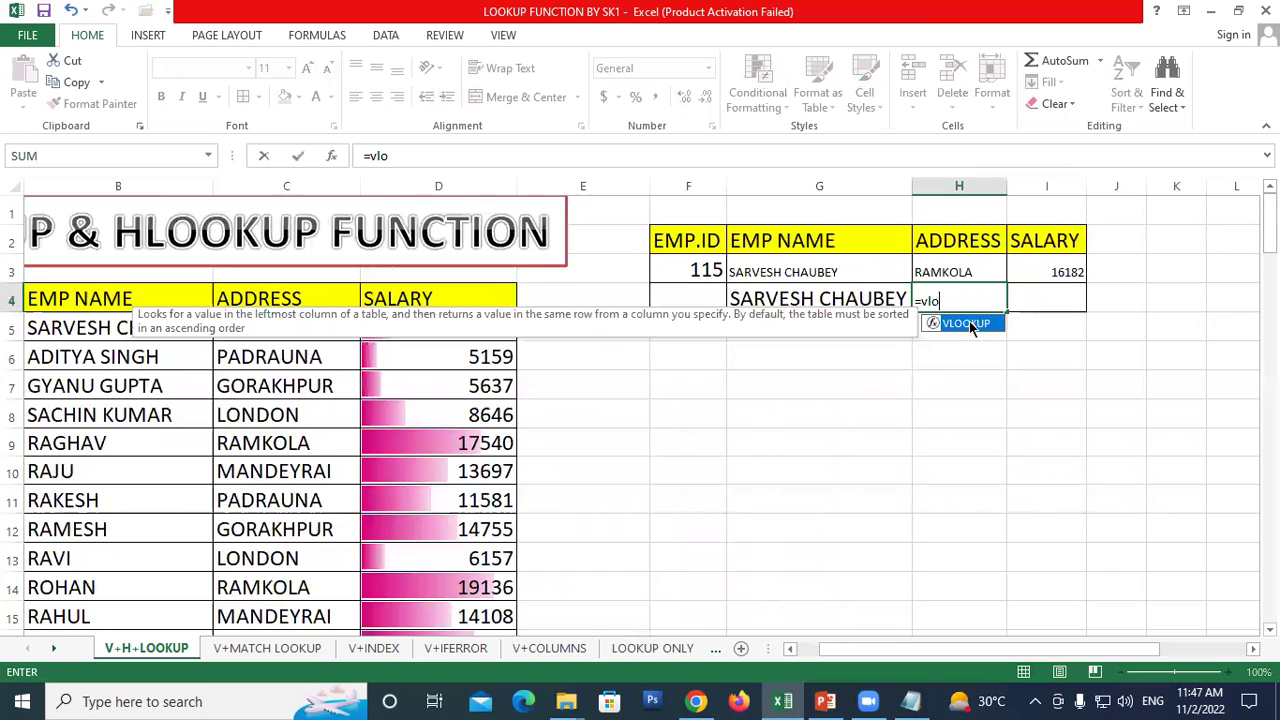
# Step: Build =VLOOKUP(G4,B4:D24,2,0) in H4, looking up the G4 name over B4:D24
pyautogui.doubleClick(961, 325)
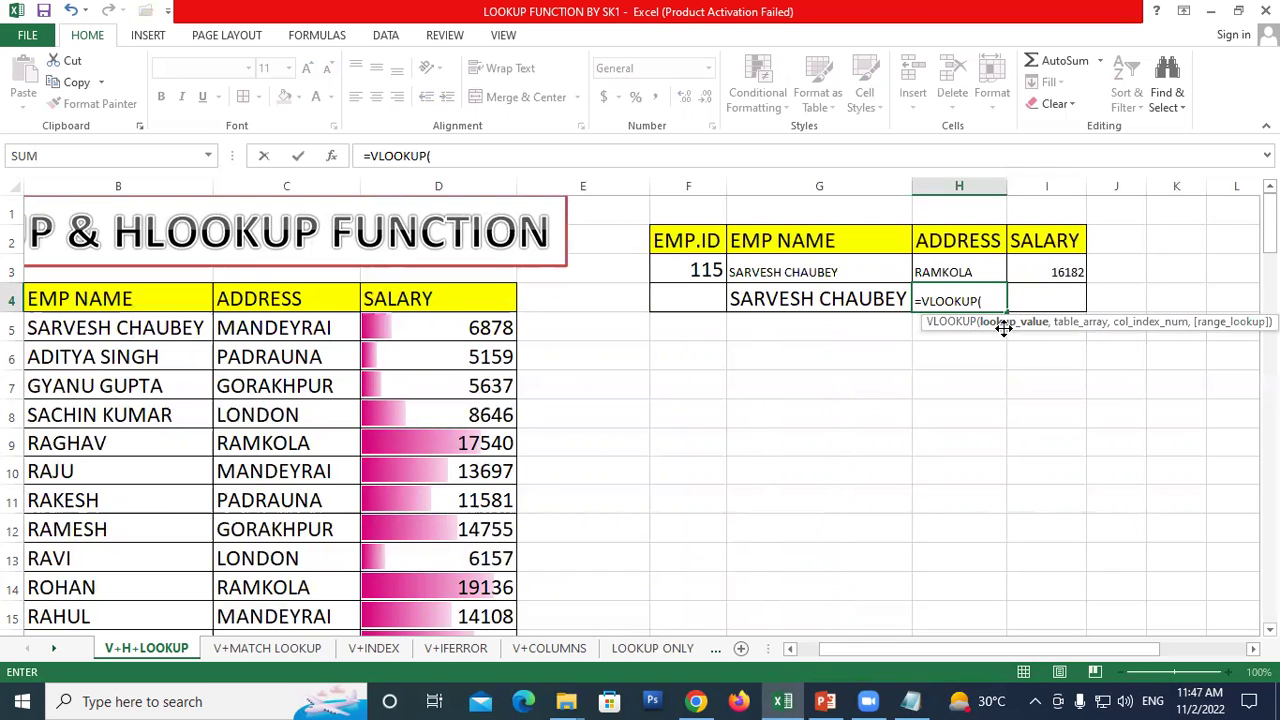
pyautogui.click(835, 297)
pyautogui.write(',')
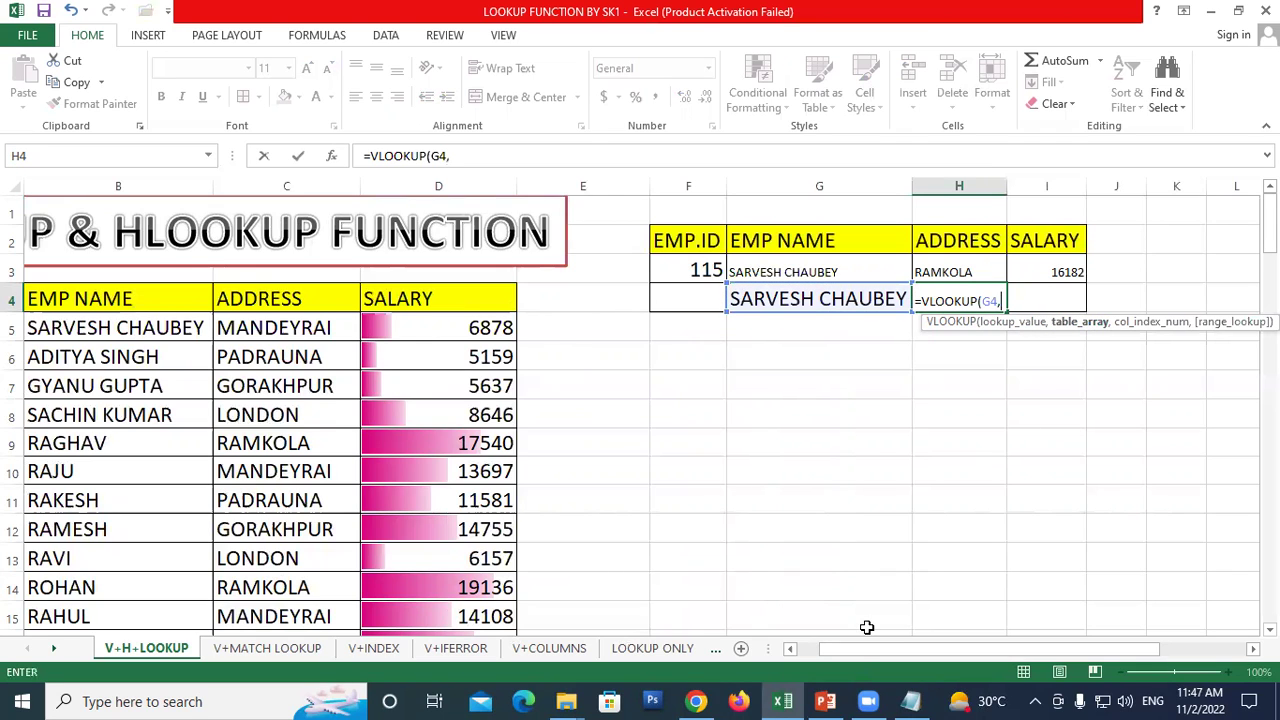
pyautogui.moveTo(867, 648); pyautogui.dragTo(840, 648)
pyautogui.moveTo(260, 299)
pyautogui.mouseDown()
pyautogui.moveTo(619, 651)
pyautogui.moveTo(653, 467)
pyautogui.mouseUp()
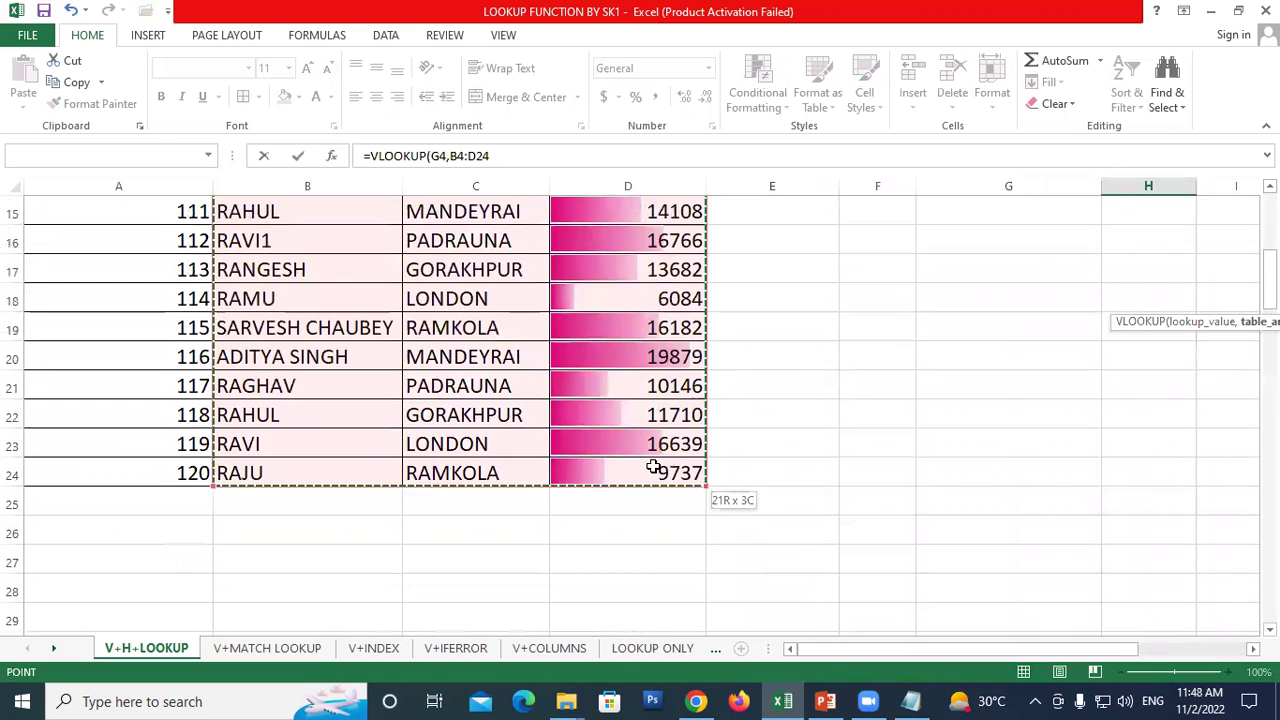
pyautogui.scroll(5, 729, 403)
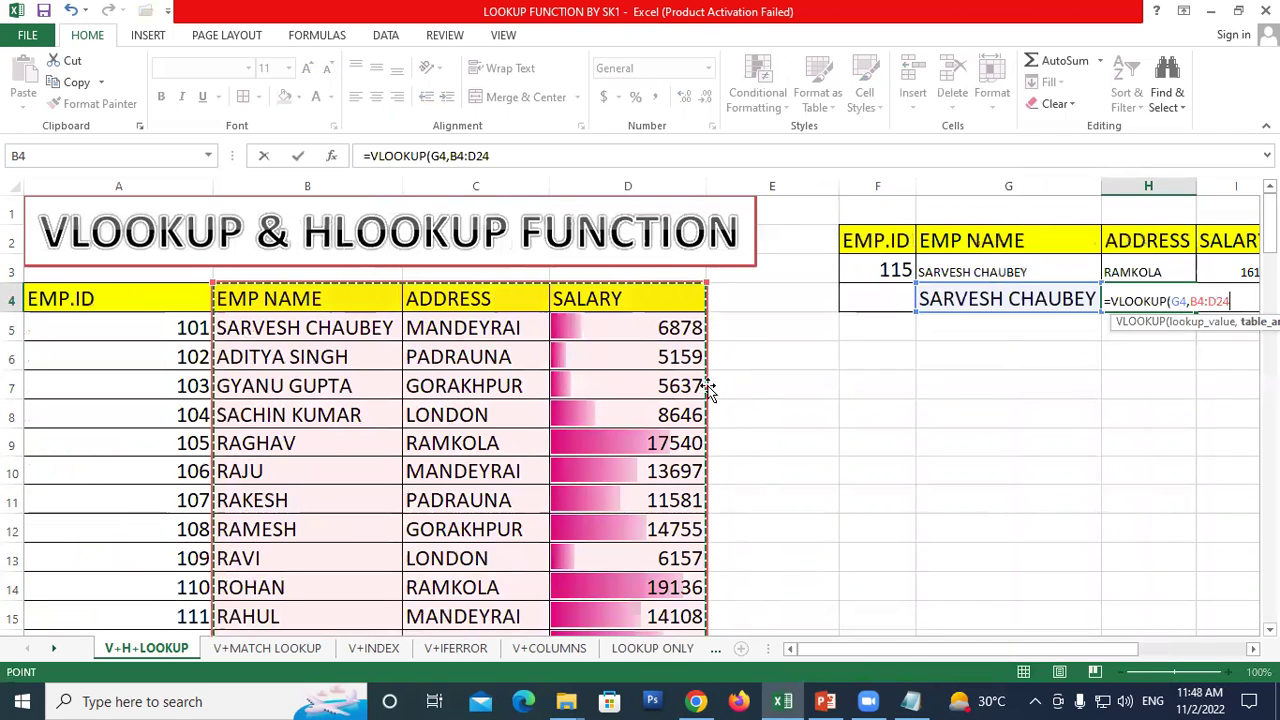
pyautogui.write(',')
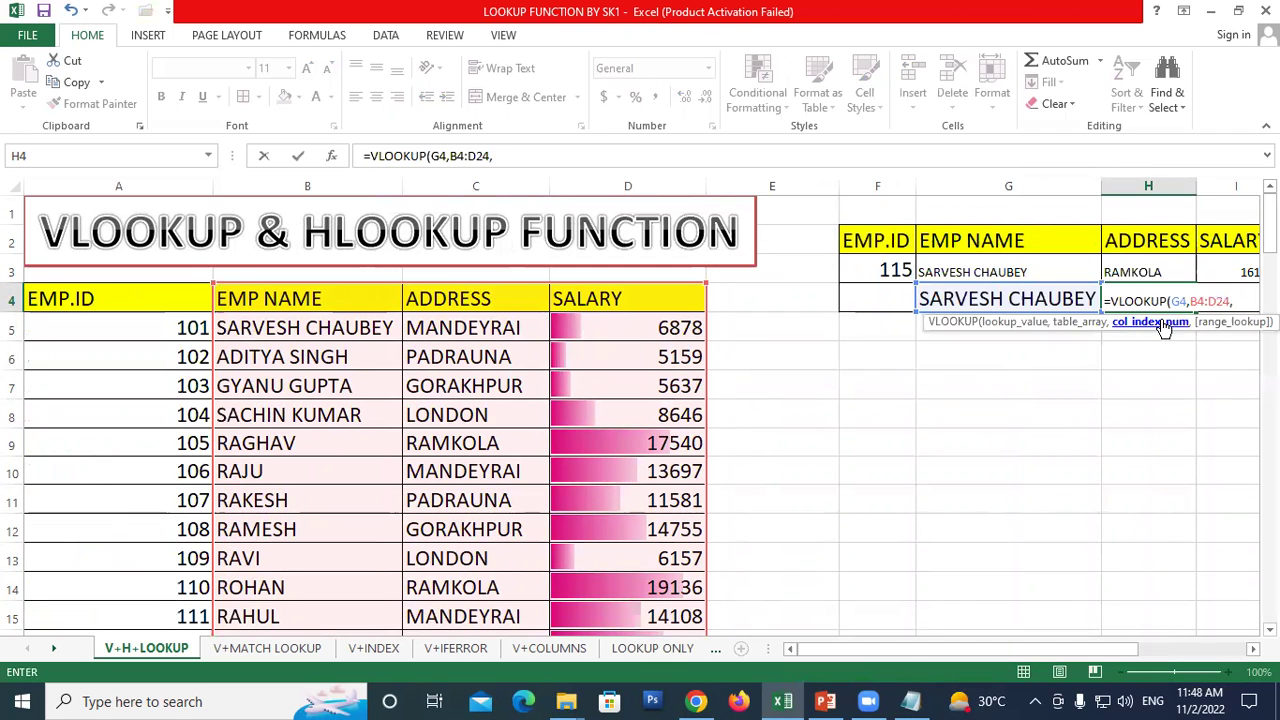
pyautogui.write('2,0')
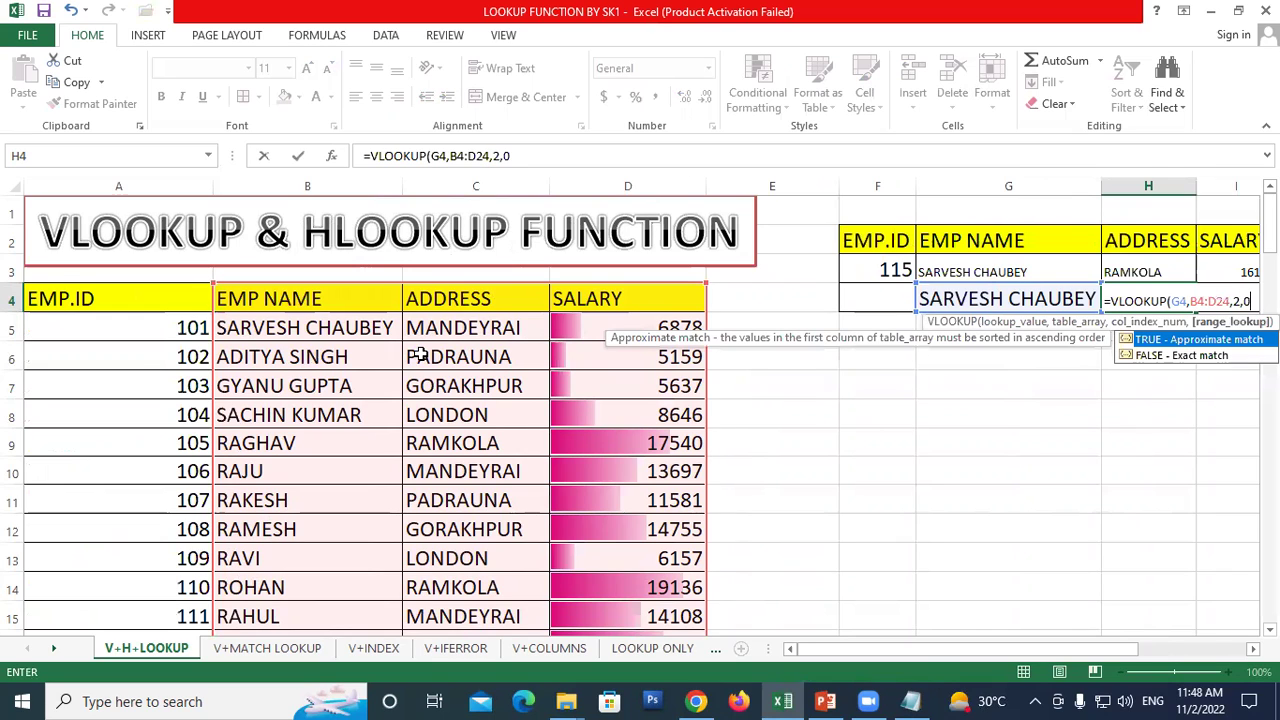
pyautogui.write(')')
# Step: Commit the H4 address lookup and test it with the name raghav in G4
pyautogui.press('Return')
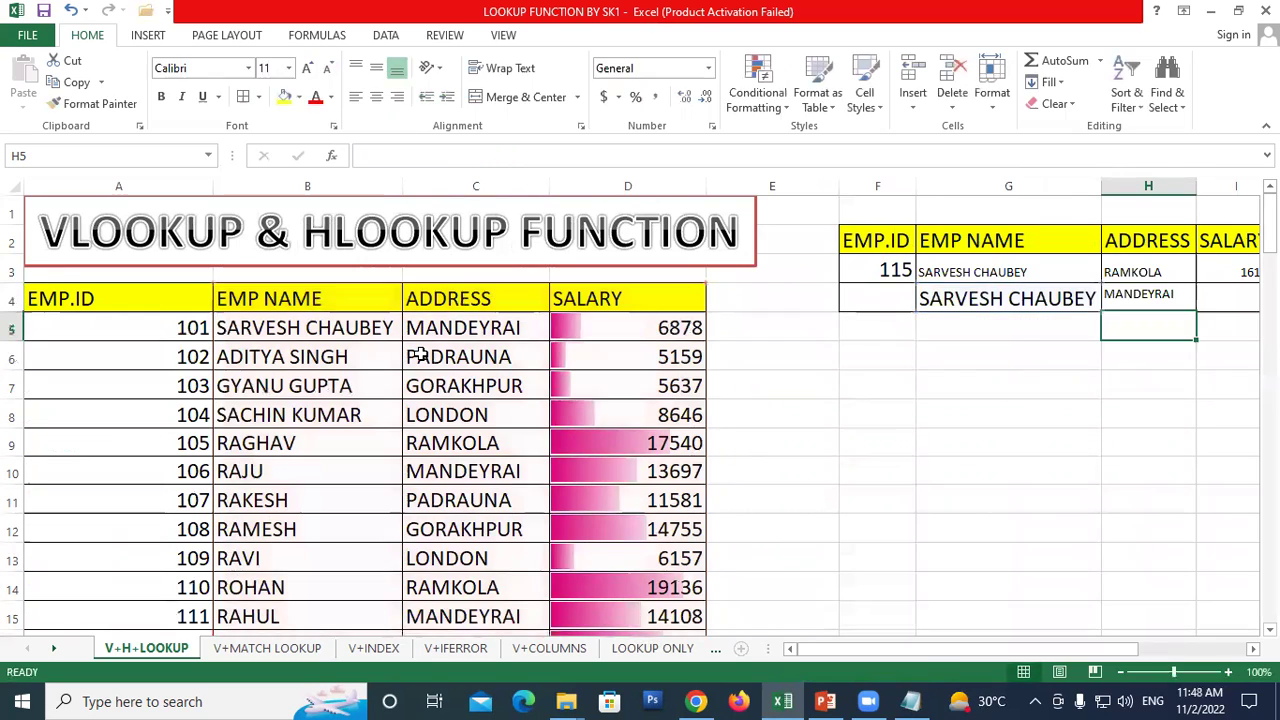
pyautogui.click(1107, 309)
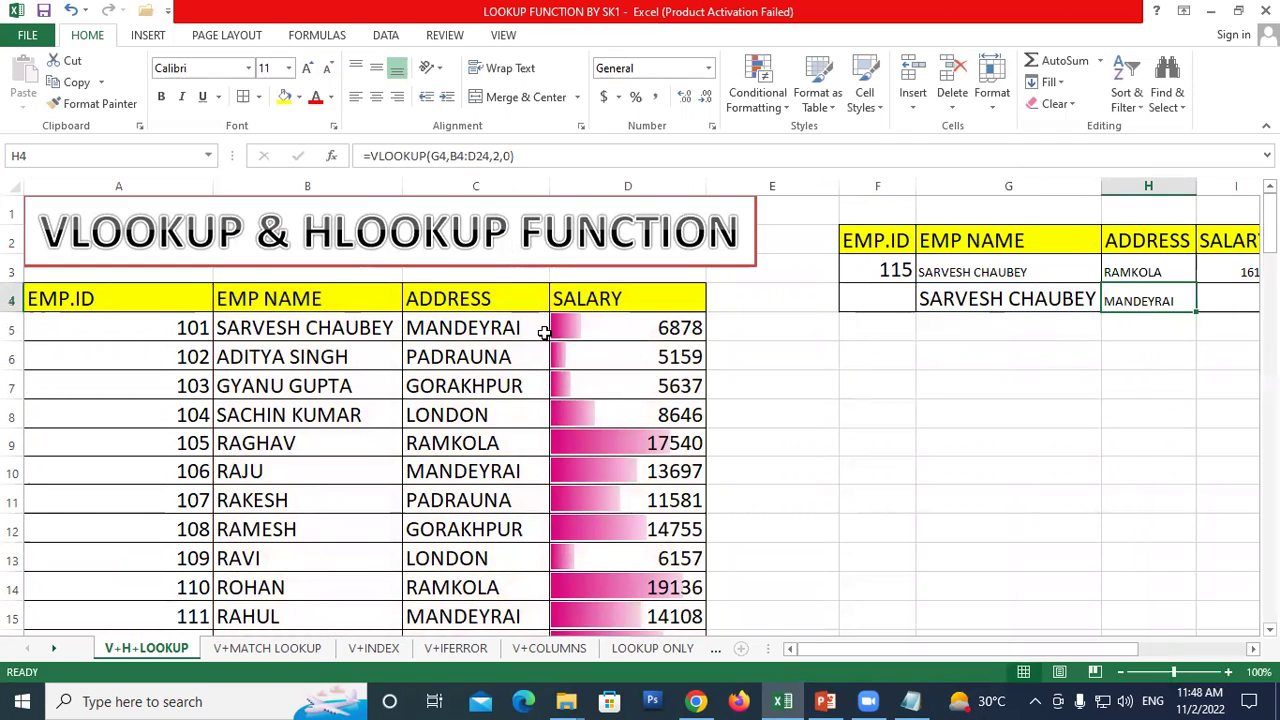
pyautogui.click(468, 328)
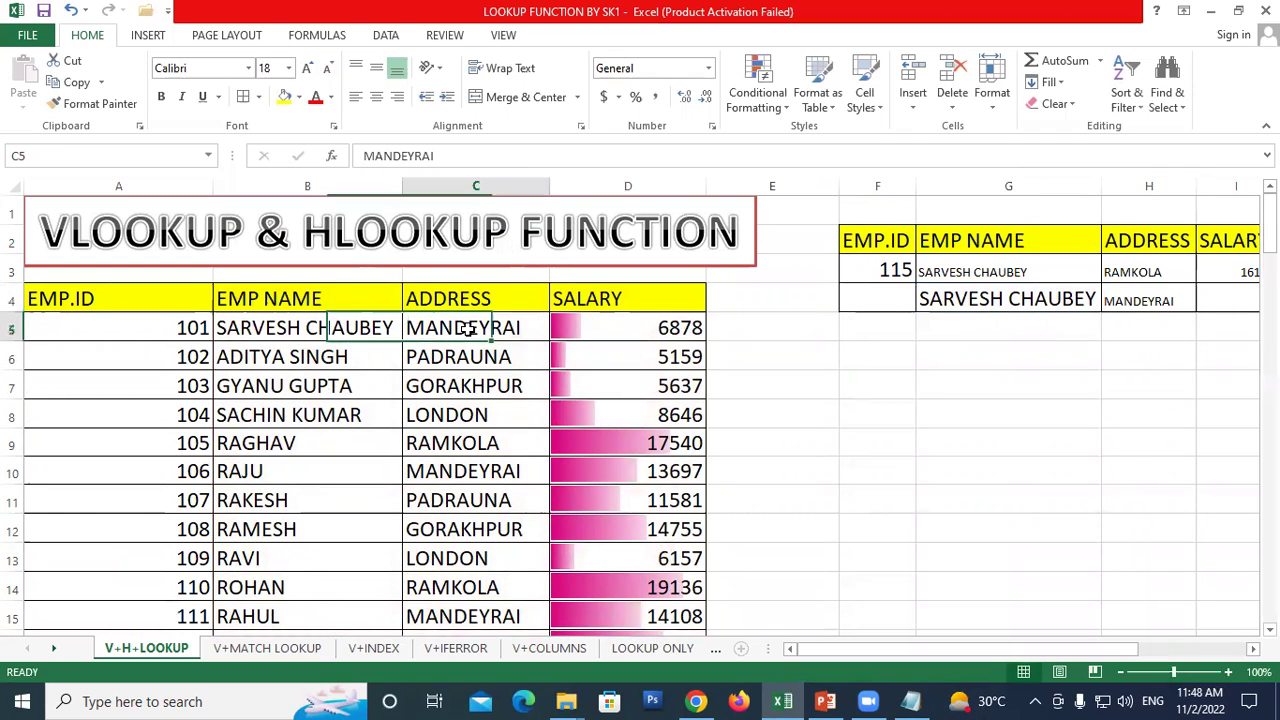
pyautogui.click(952, 300)
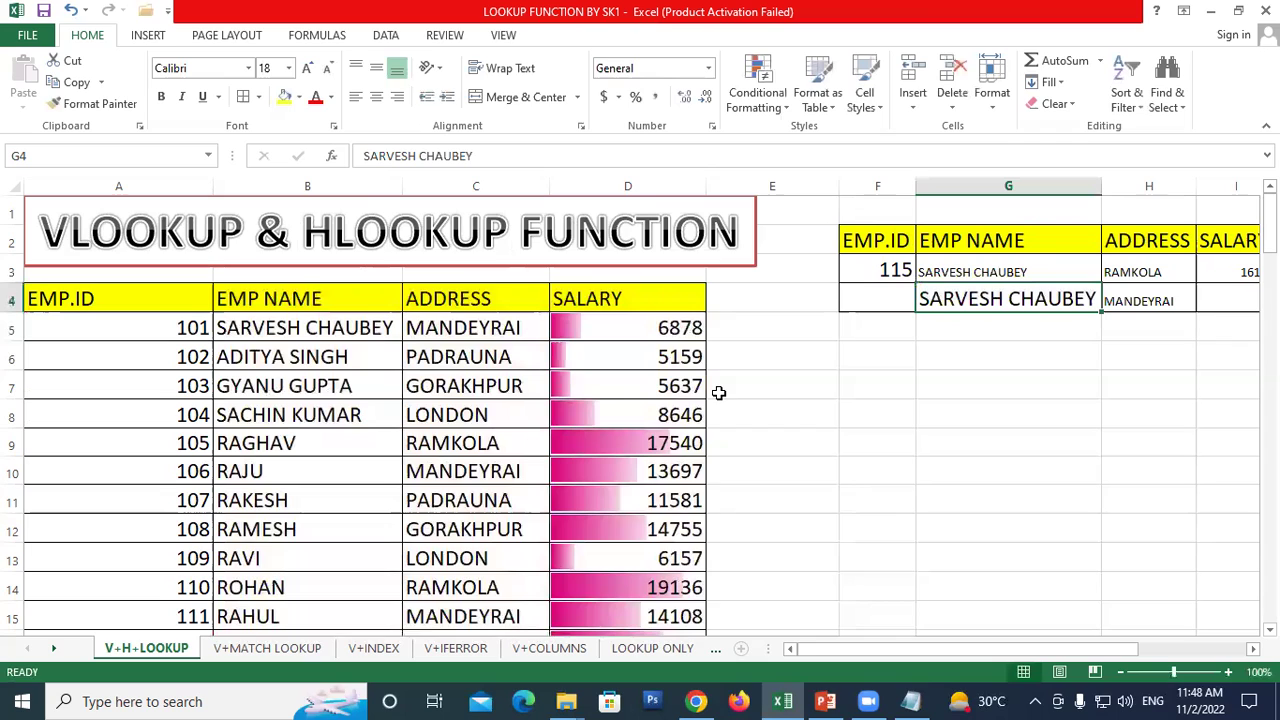
pyautogui.write('raghav')
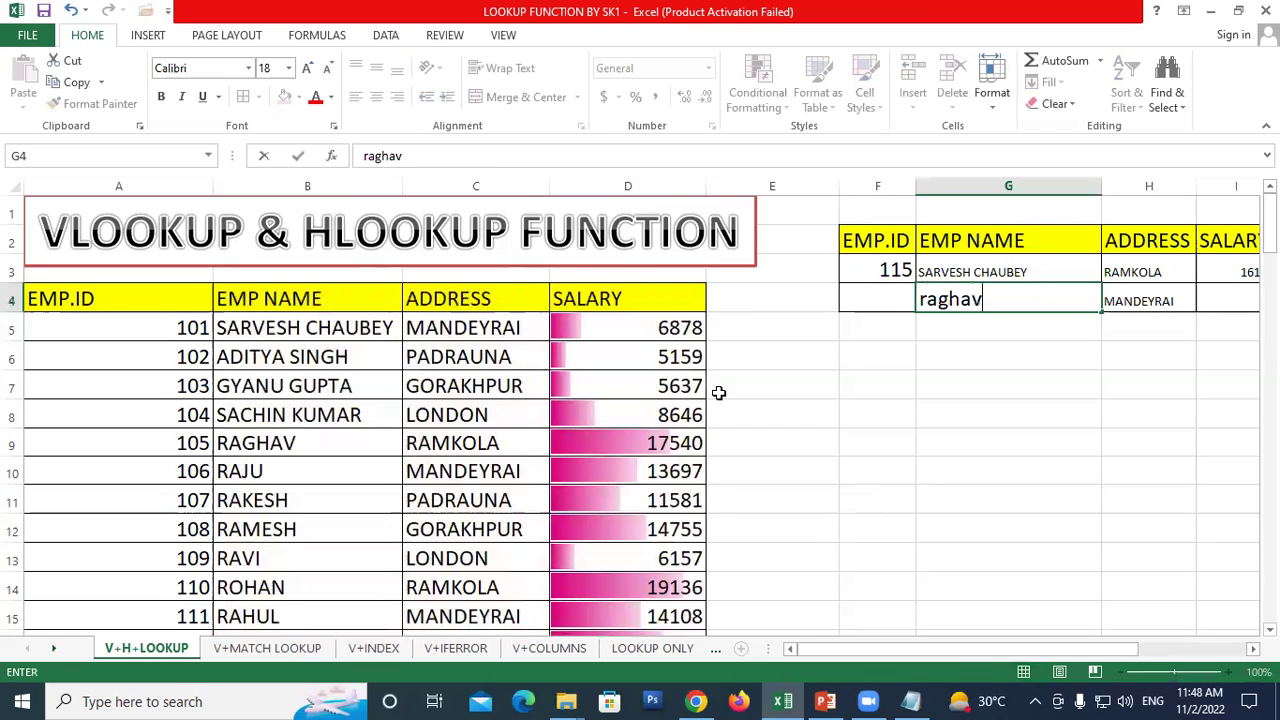
pyautogui.press('Return')
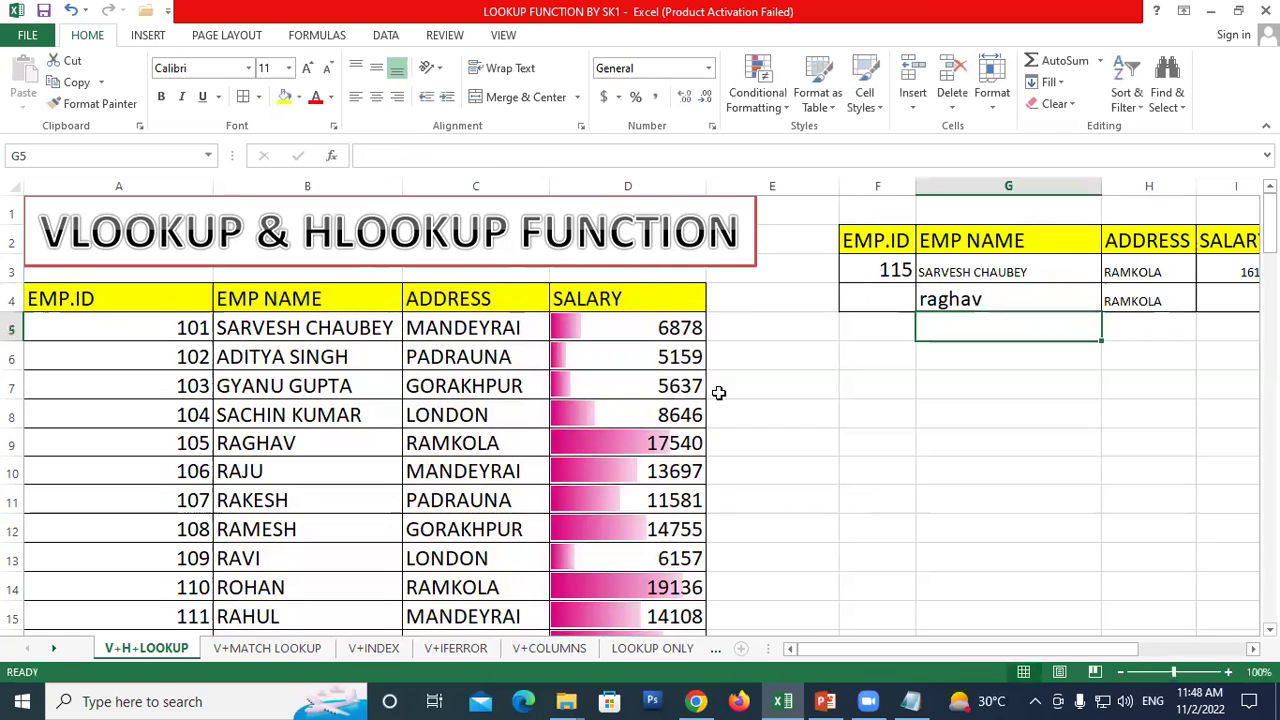
# Step: Check H4's result, then enter rakesh in G4 so H4 shows PADRAUNA
pyautogui.click(984, 296)
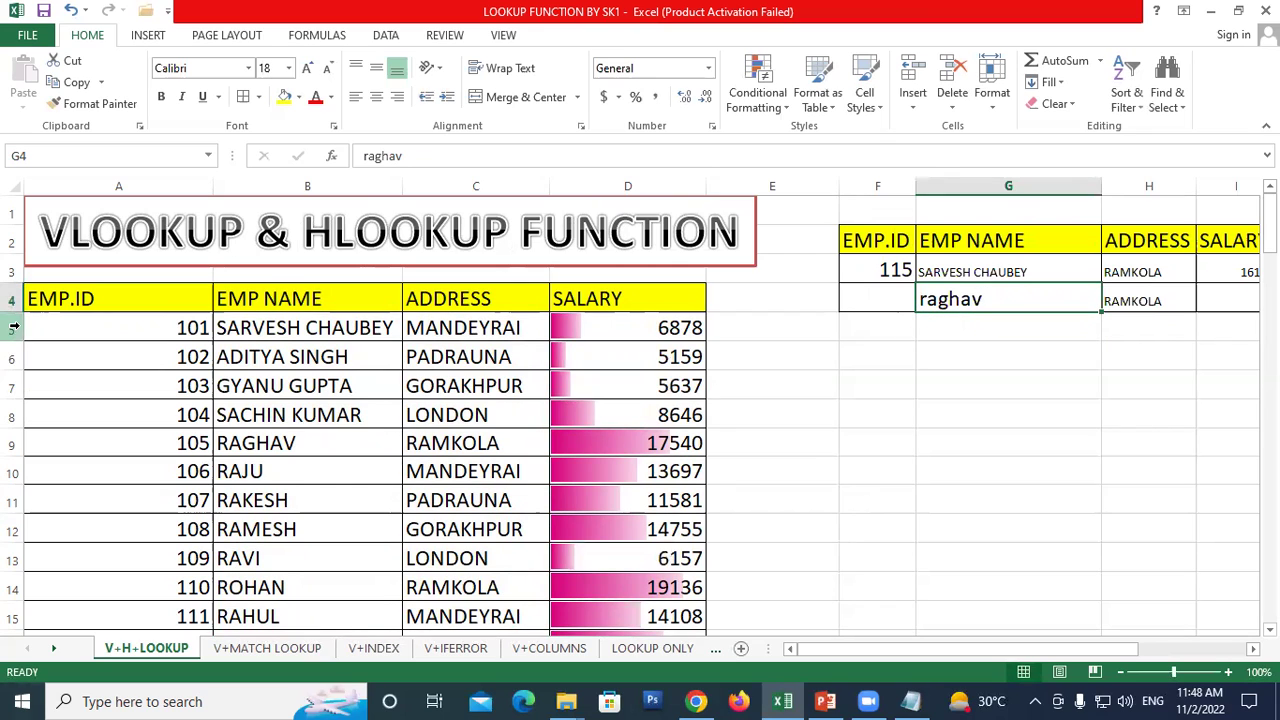
pyautogui.click(1145, 302)
pyautogui.click(1039, 302)
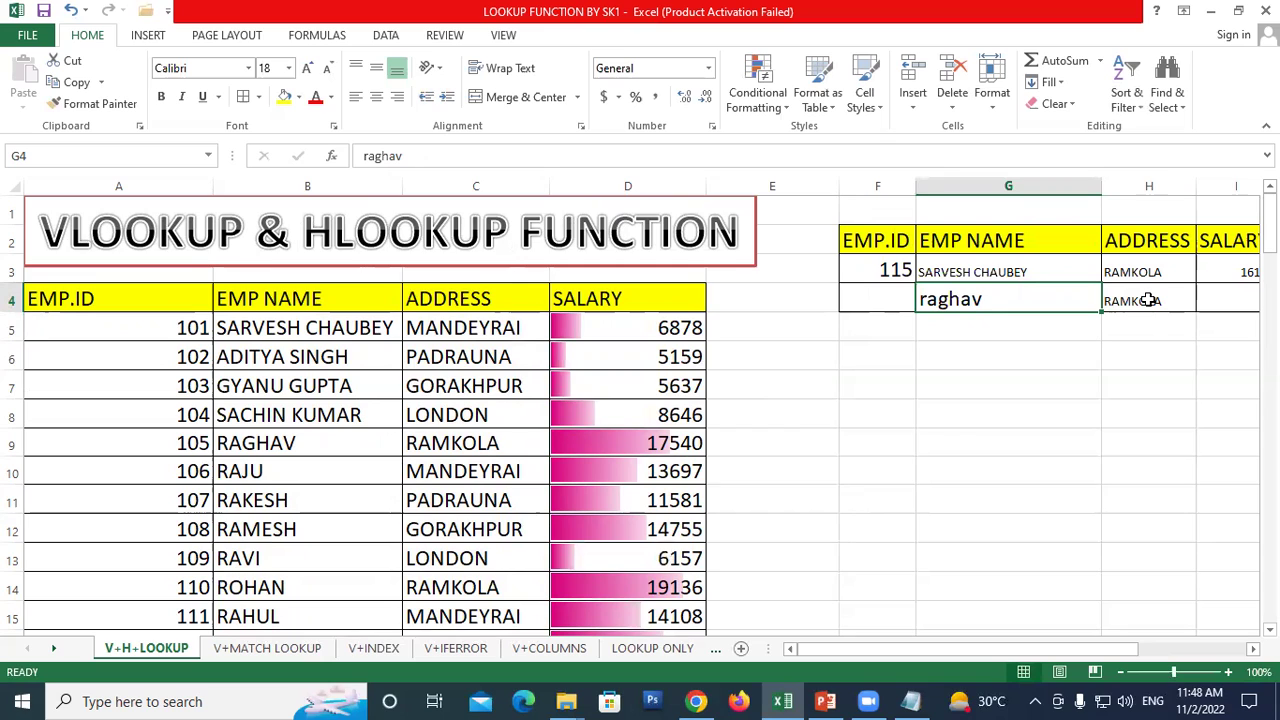
pyautogui.click(1150, 300)
pyautogui.click(1040, 298)
pyautogui.click(1130, 305)
pyautogui.click(1013, 300)
pyautogui.write('rakesh')
pyautogui.press('Return')
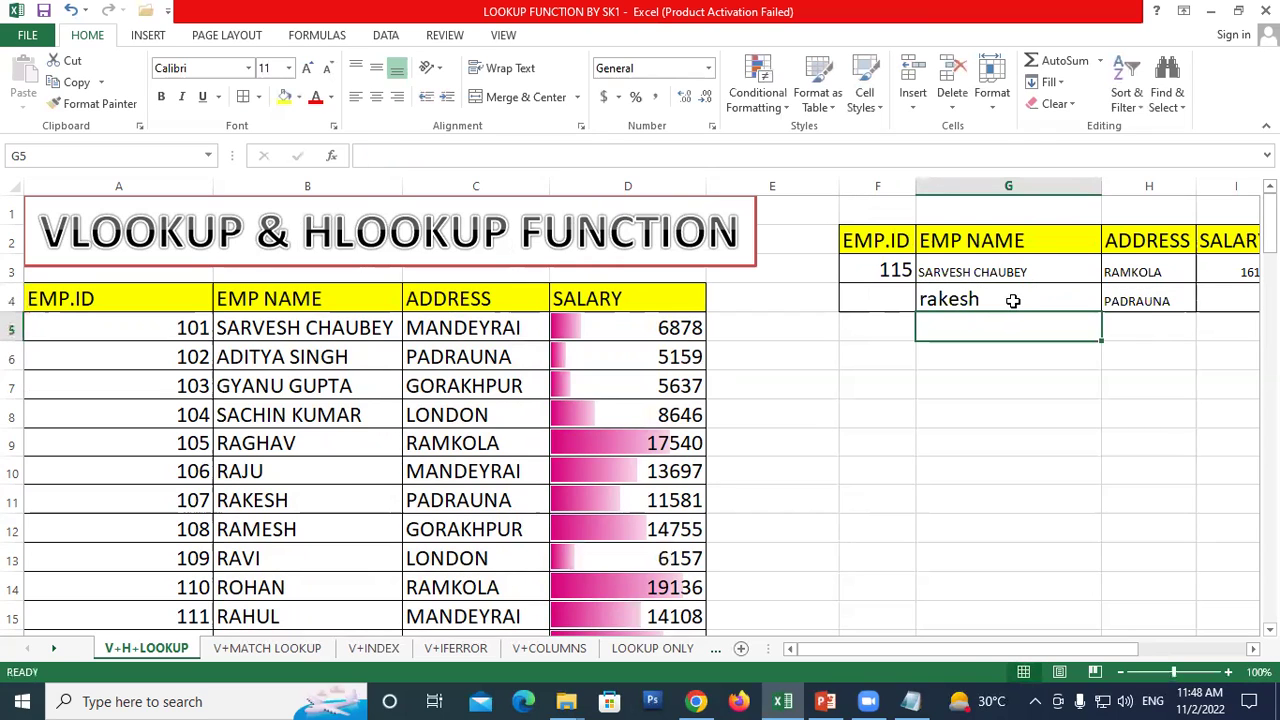
pyautogui.click(1142, 298)
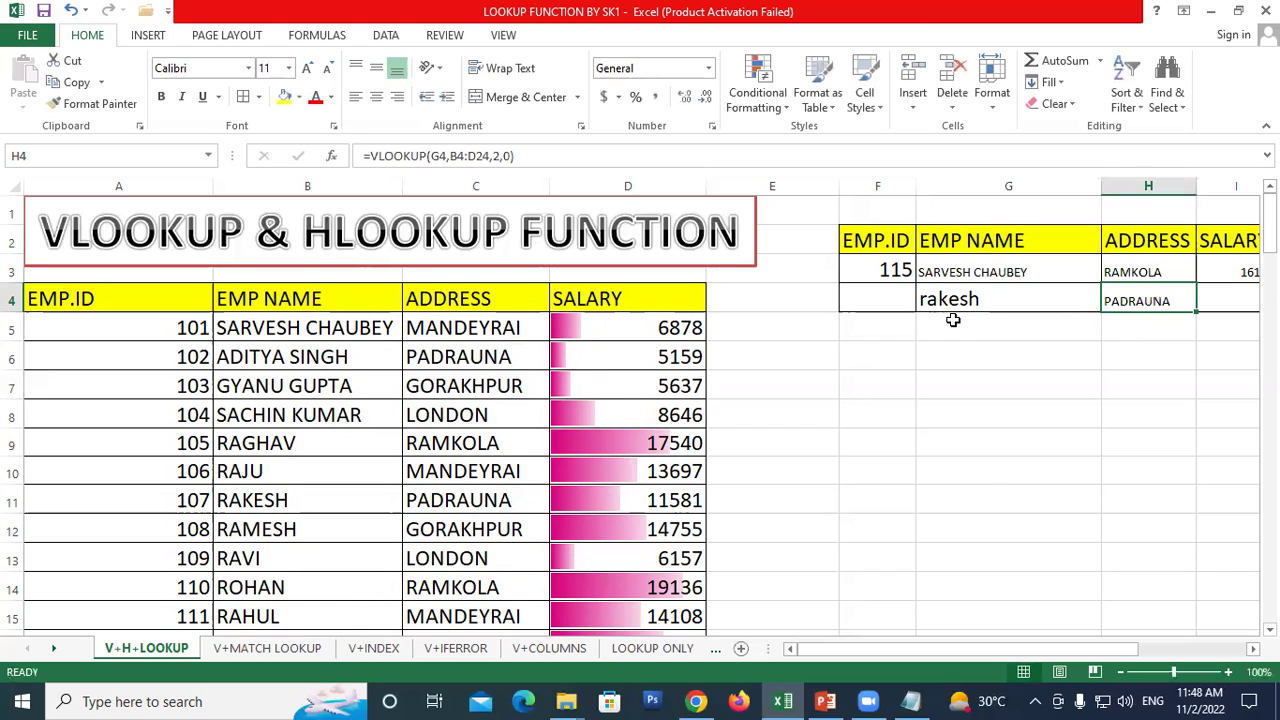
pyautogui.scroll(-1, 917, 349)
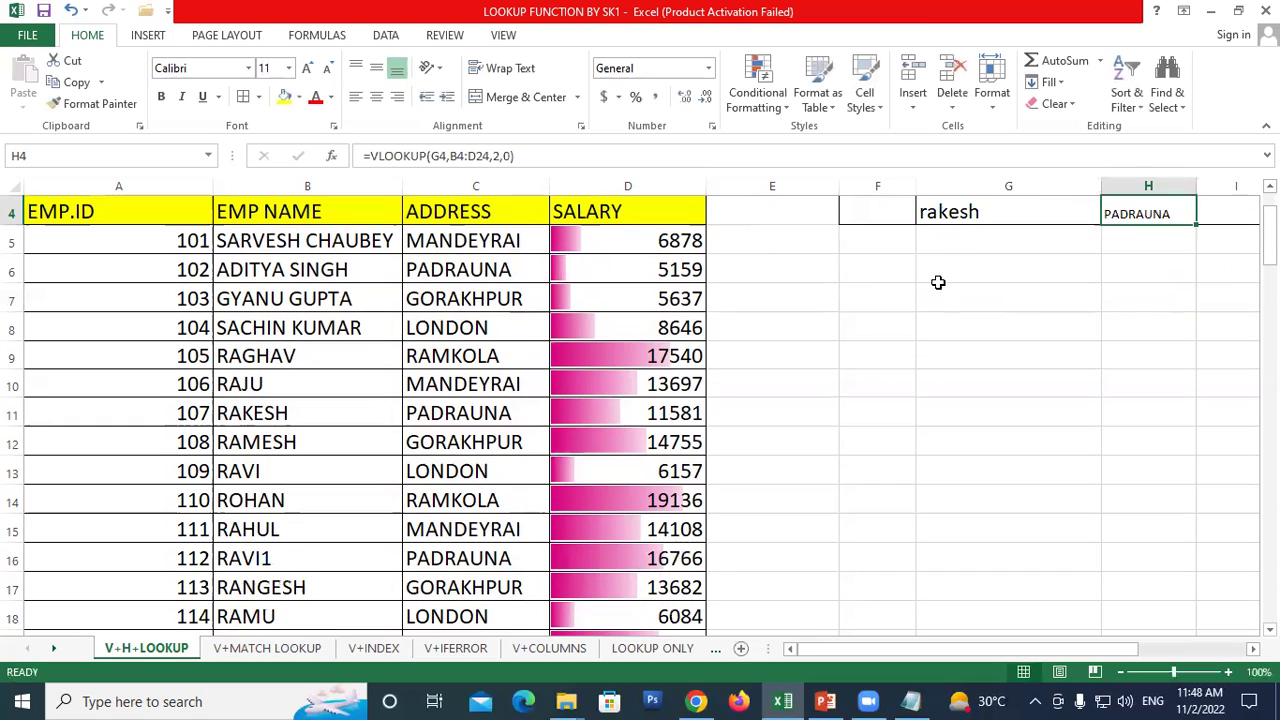
pyautogui.click(948, 212)
pyautogui.scroll(1, 936, 286)
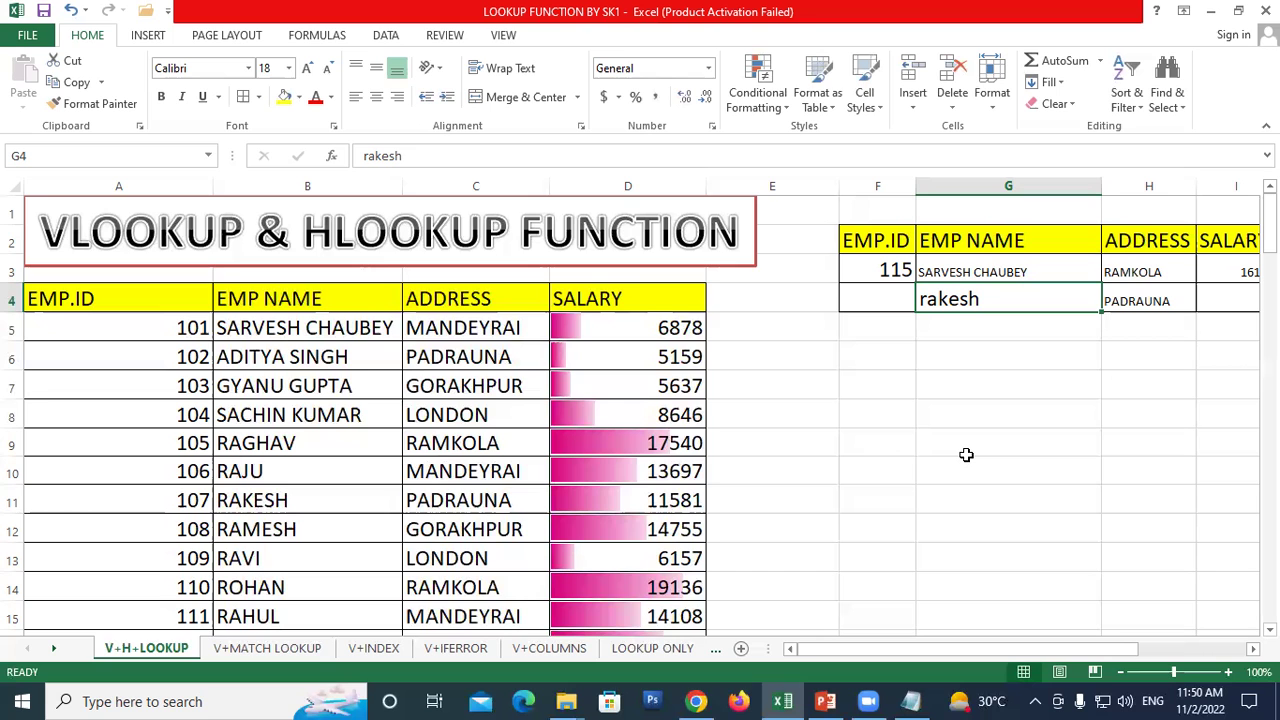
pyautogui.scroll(-3, 456, 475)
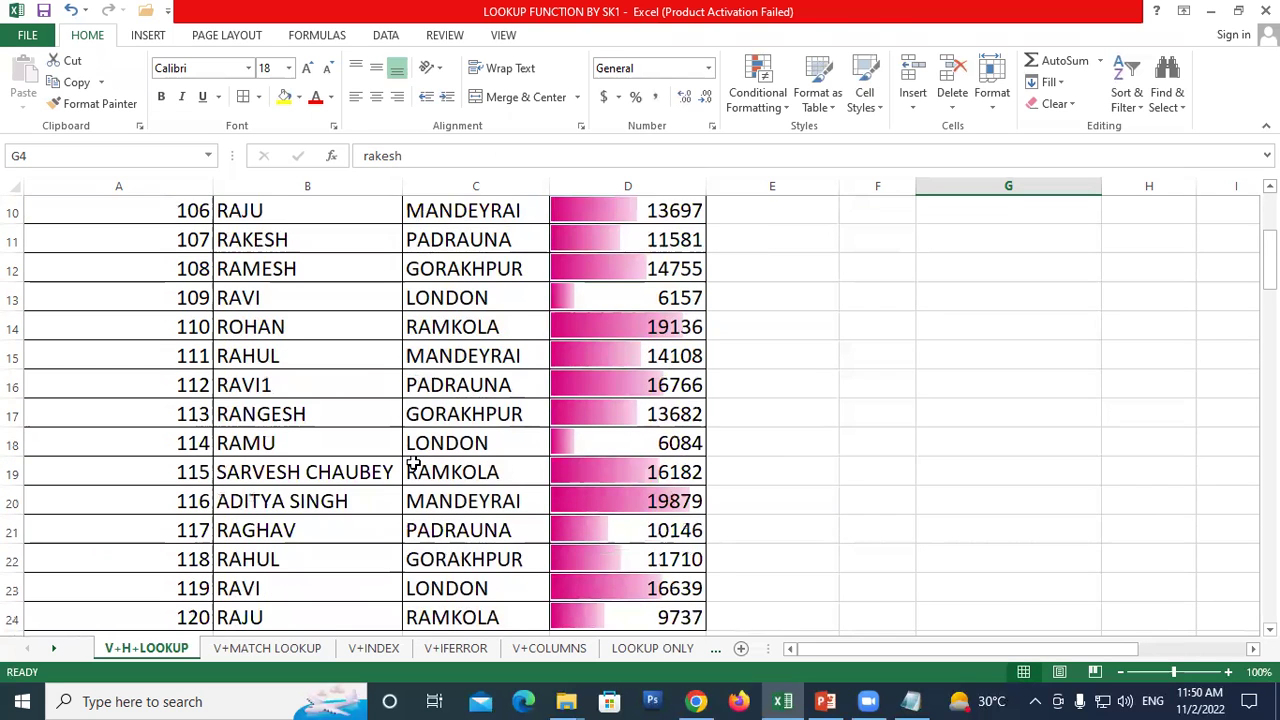
pyautogui.scroll(-1, 303, 509)
pyautogui.scroll(1, 266, 480)
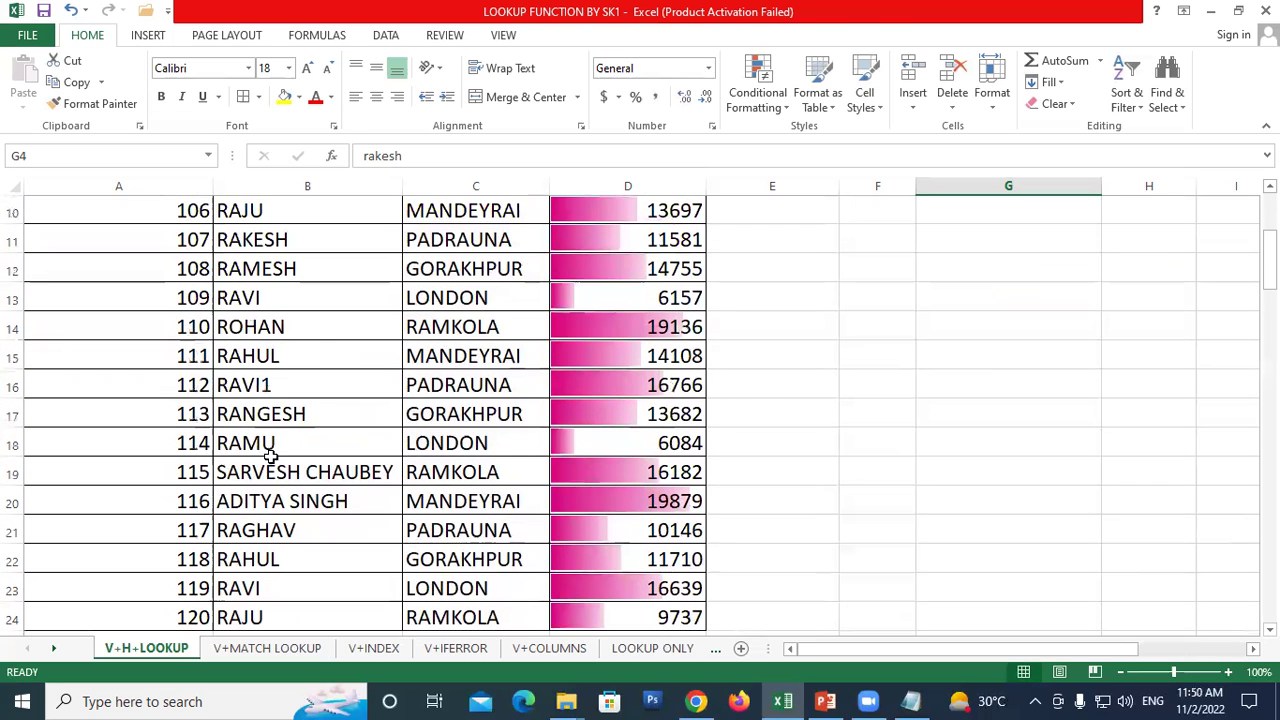
pyautogui.click(278, 387)
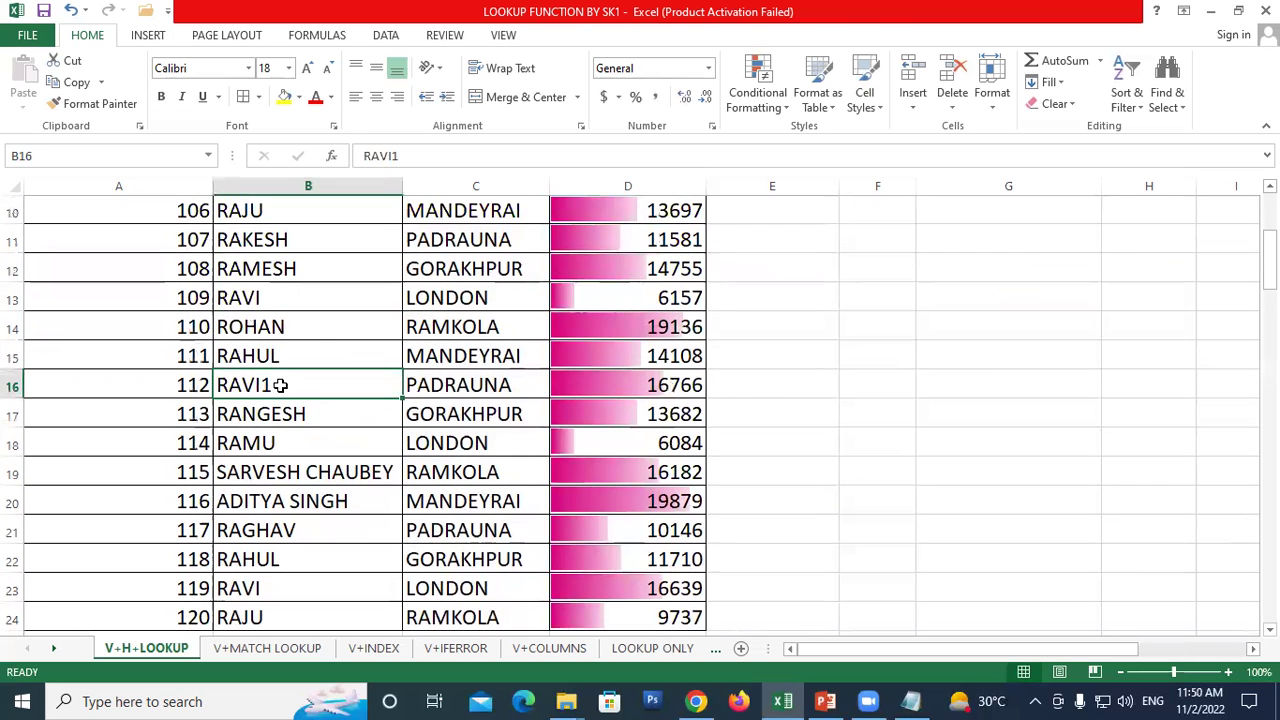
pyautogui.click(303, 590)
pyautogui.scroll(3, 338, 514)
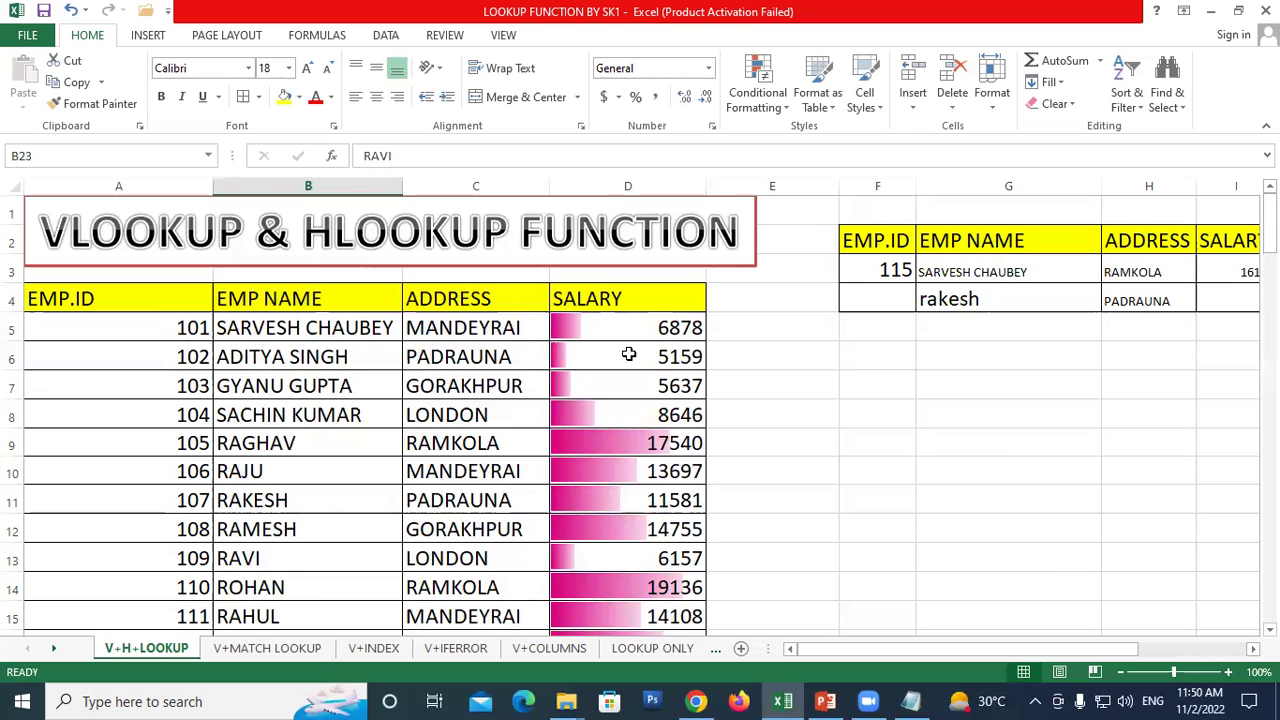
pyautogui.click(981, 297)
pyautogui.write('r')
pyautogui.press('BackSpace')
pyautogui.write('RAVI')
pyautogui.hotkey('ctrl', 'Return')
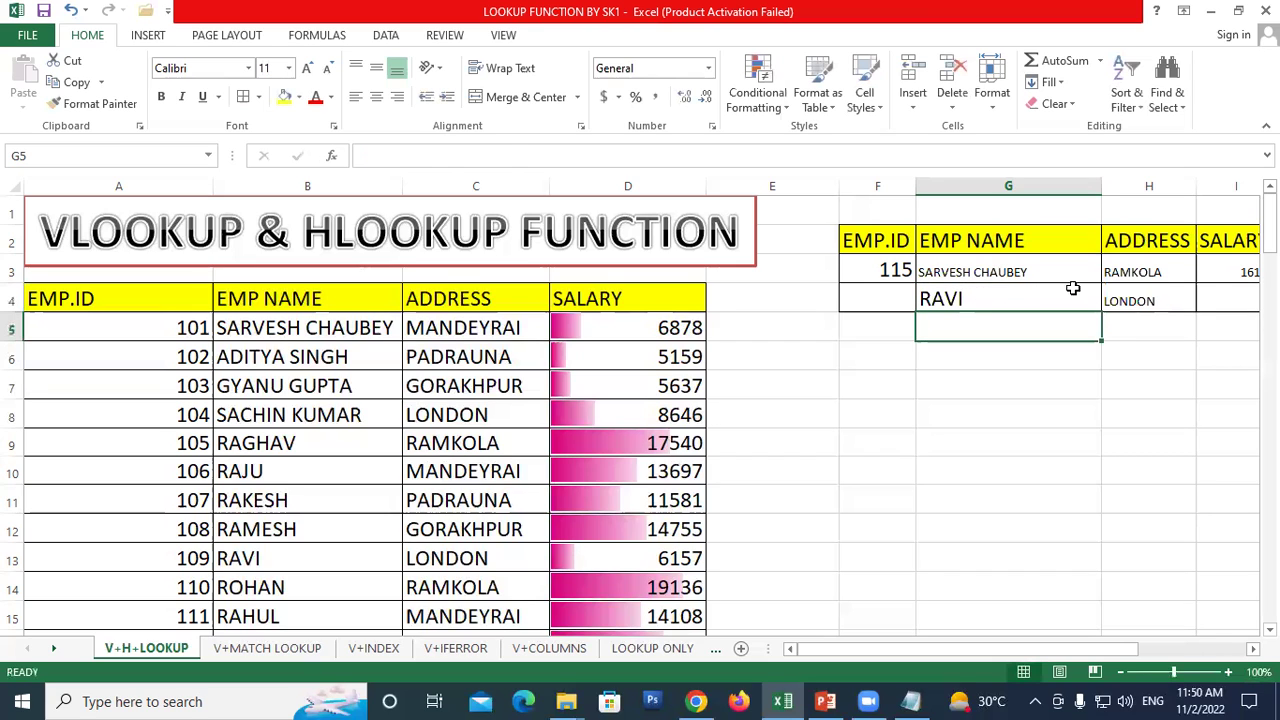
pyautogui.click(1144, 300)
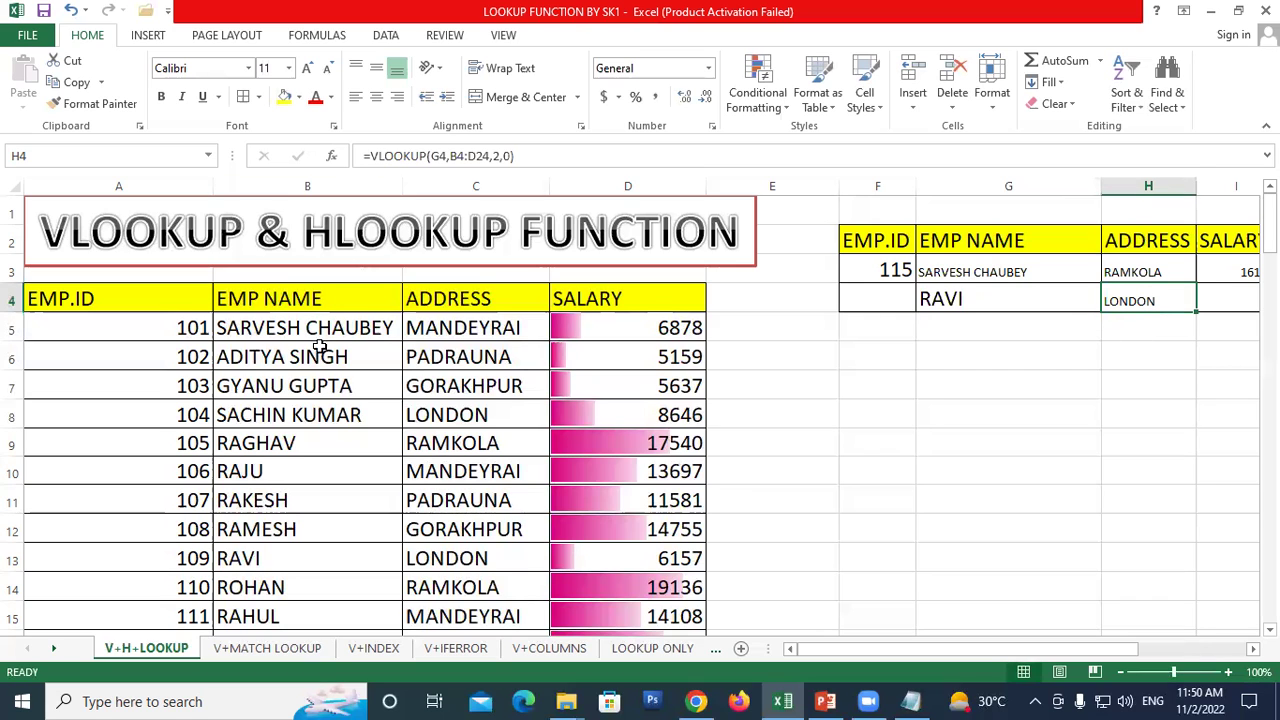
pyautogui.scroll(-1, 343, 346)
pyautogui.scroll(-2, 343, 346)
pyautogui.click(340, 471)
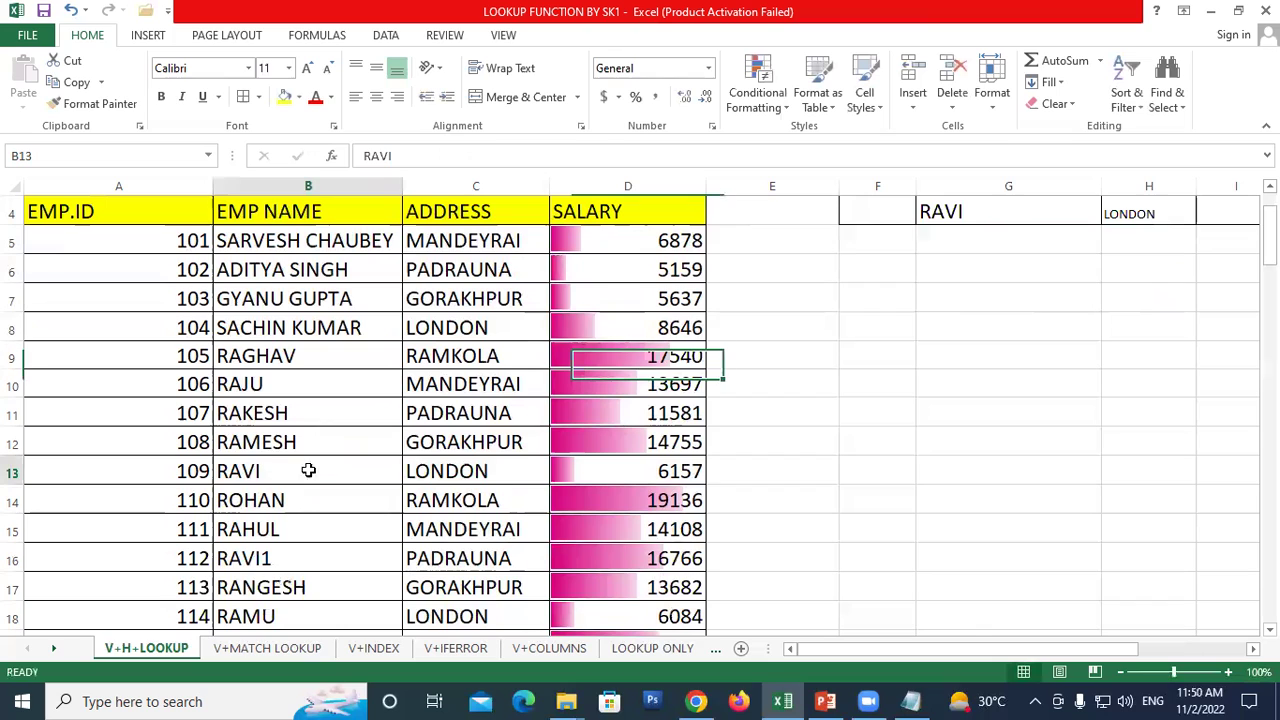
pyautogui.click(430, 472)
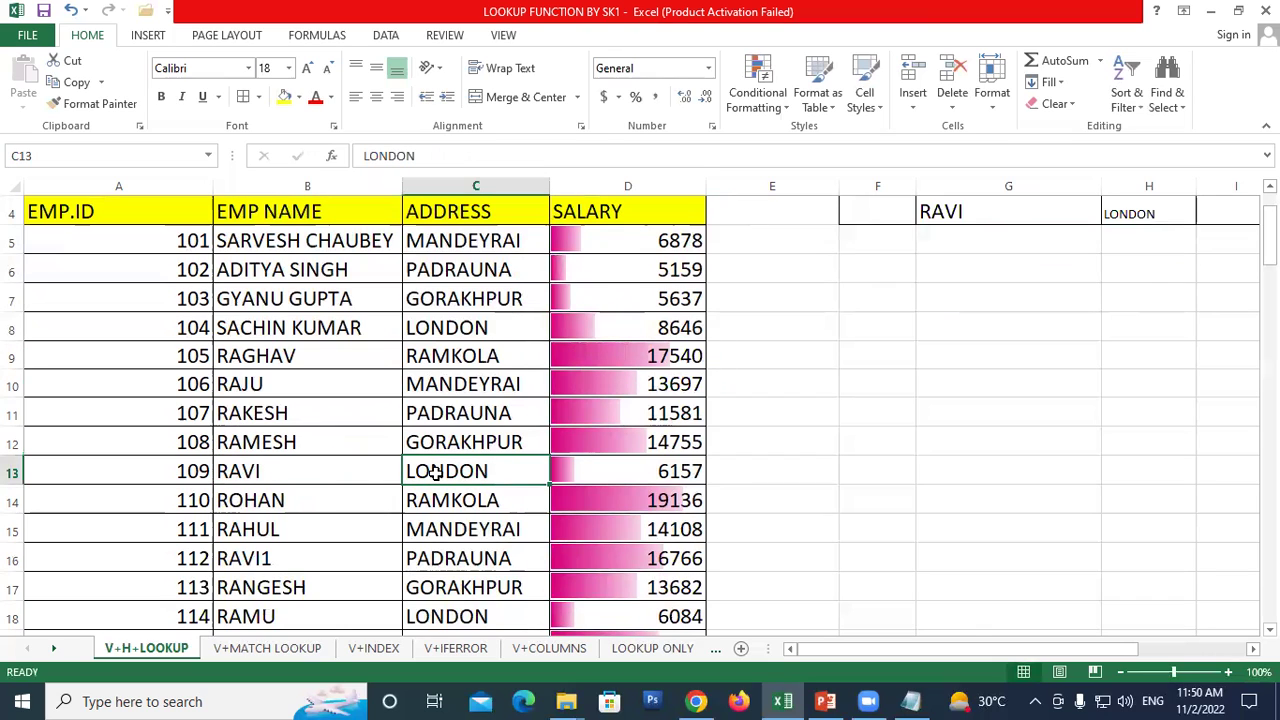
pyautogui.click(285, 550)
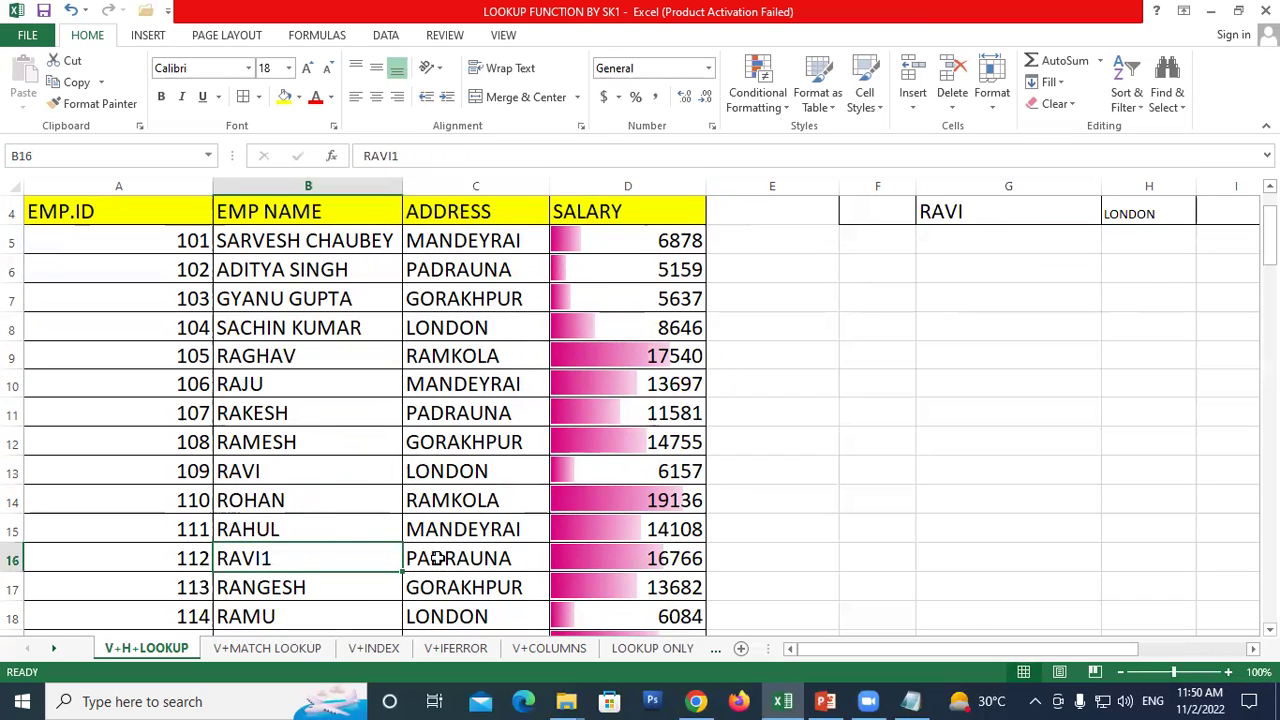
pyautogui.click(473, 556)
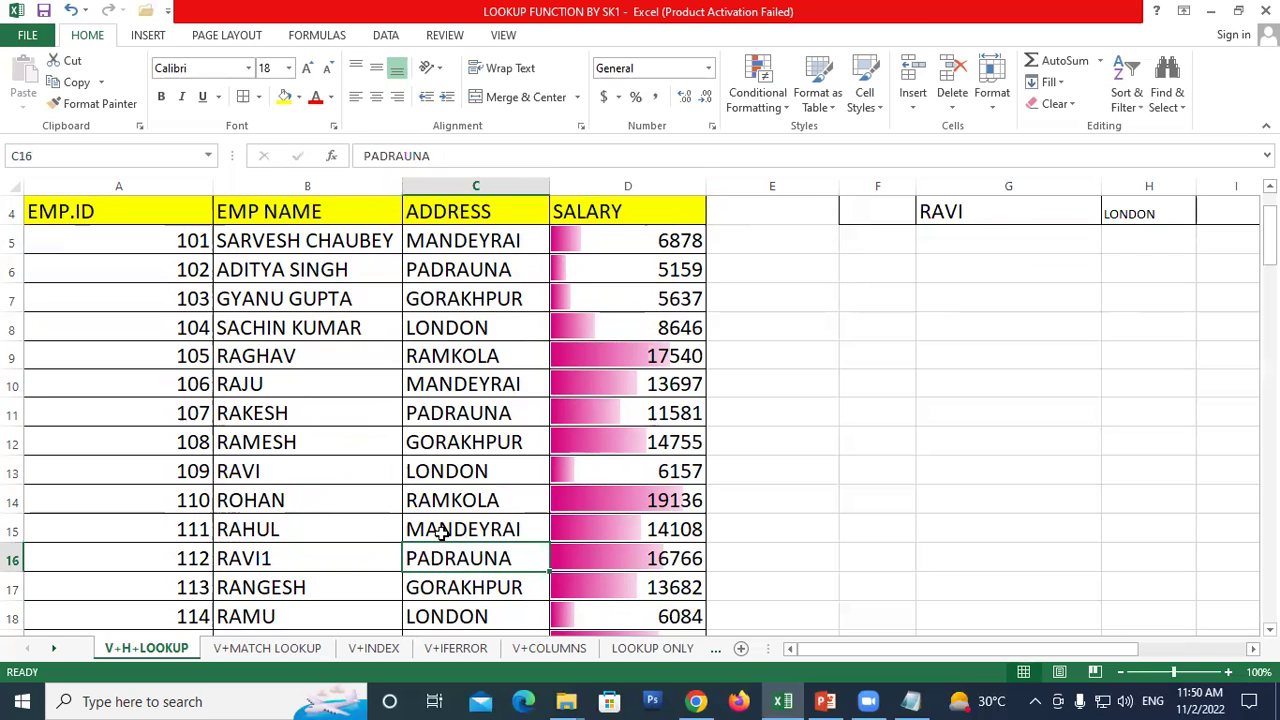
pyautogui.scroll(-1, 428, 528)
pyautogui.scroll(-2, 437, 531)
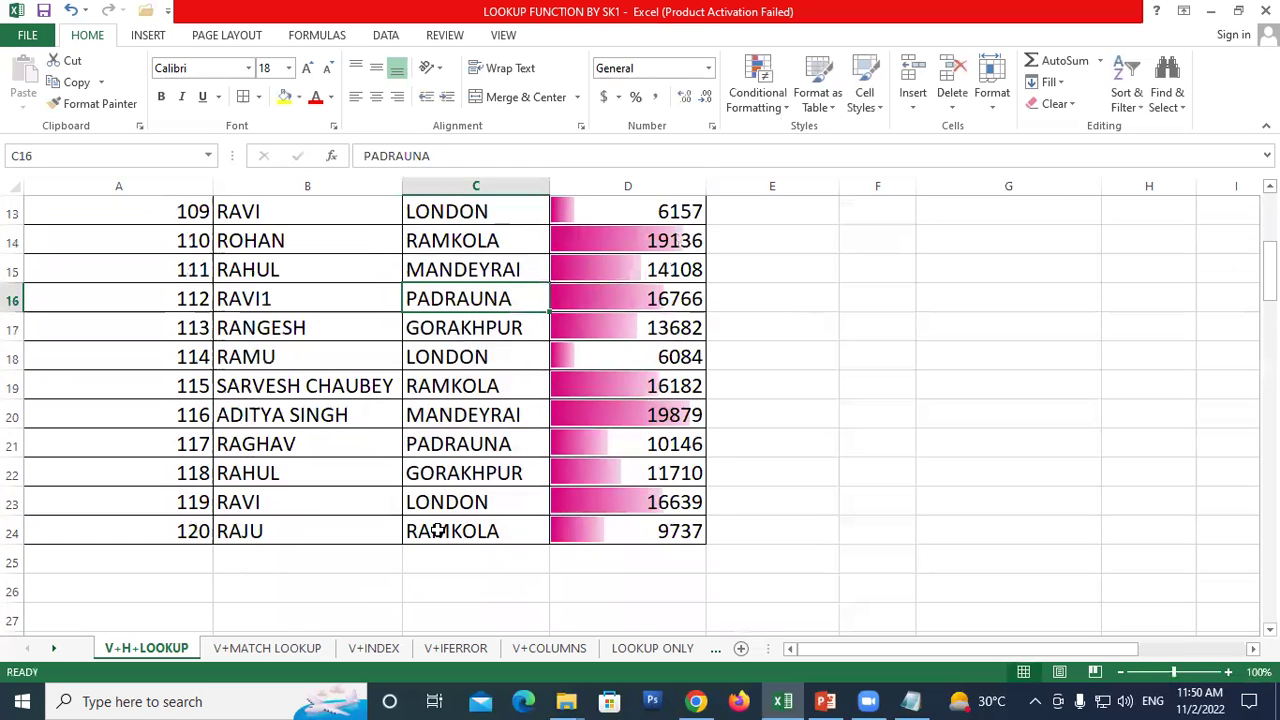
pyautogui.click(303, 500)
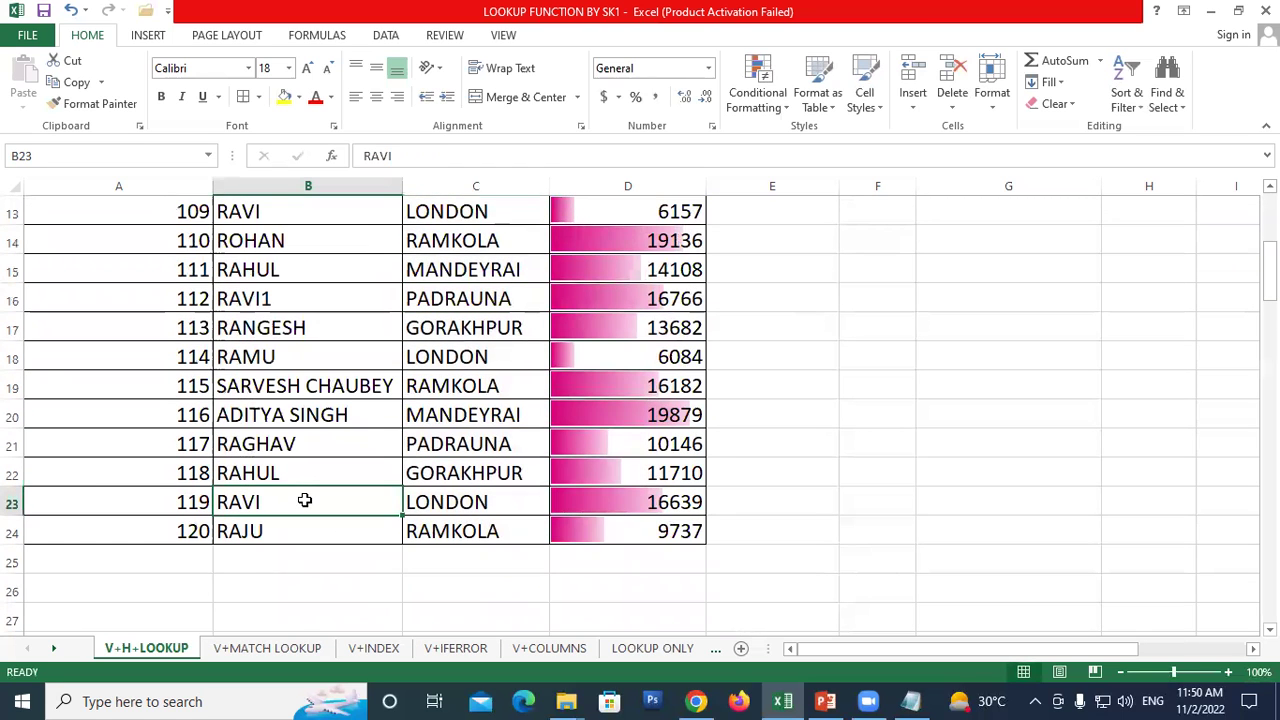
pyautogui.click(493, 503)
pyautogui.scroll(4, 400, 460)
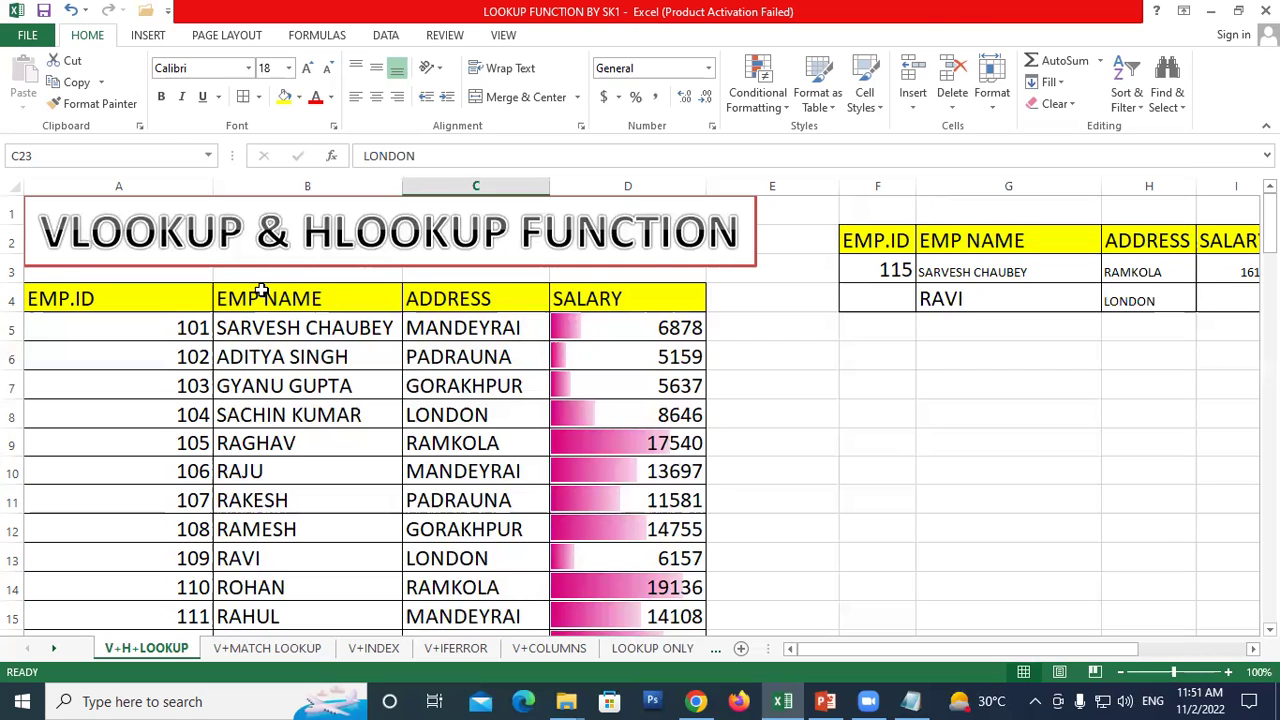
# Step: Set the lookup name in G4 to RAVI1
pyautogui.scroll(-3, 260, 320)
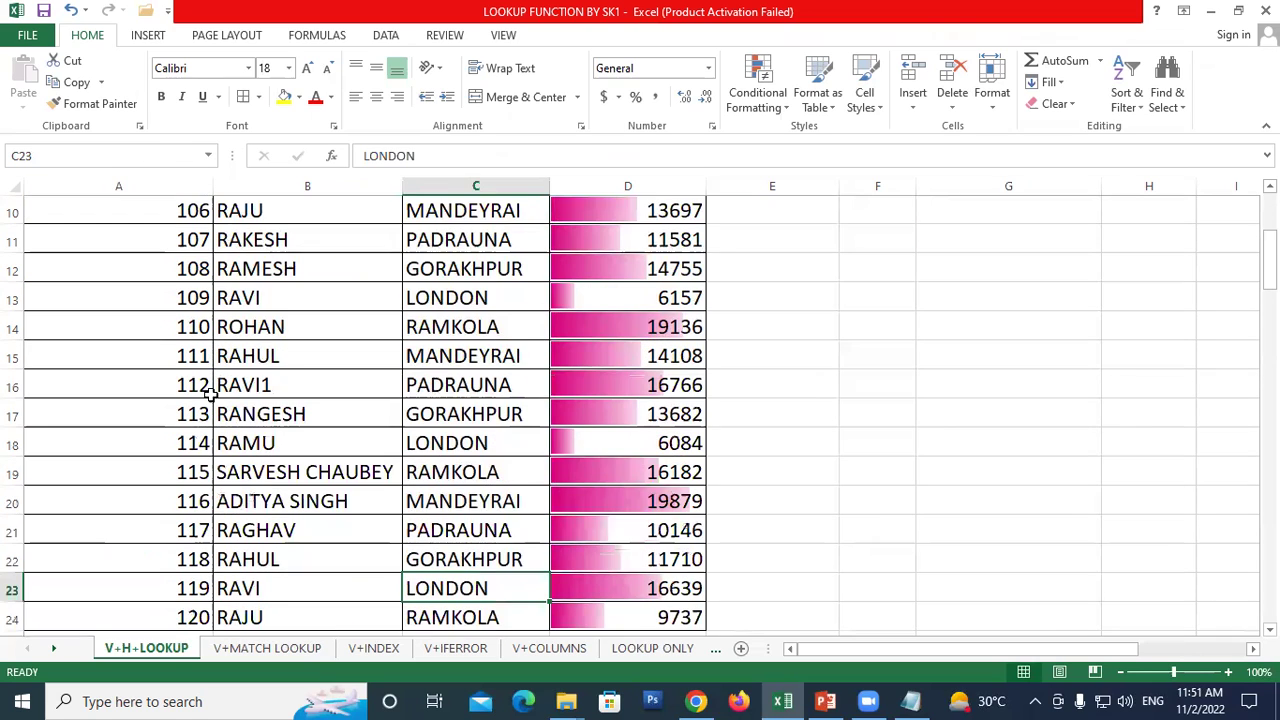
pyautogui.click(270, 390)
pyautogui.scroll(3, 432, 435)
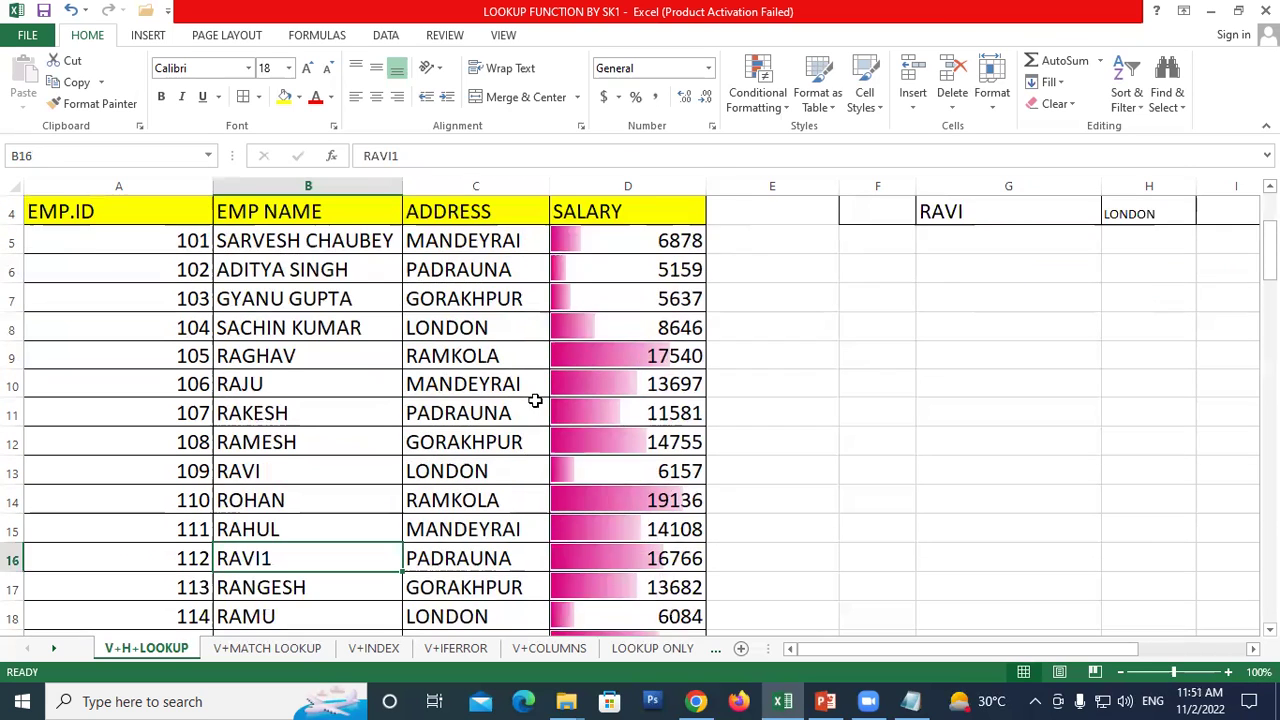
pyautogui.doubleClick(965, 298)
pyautogui.write('1')
pyautogui.press('Return')
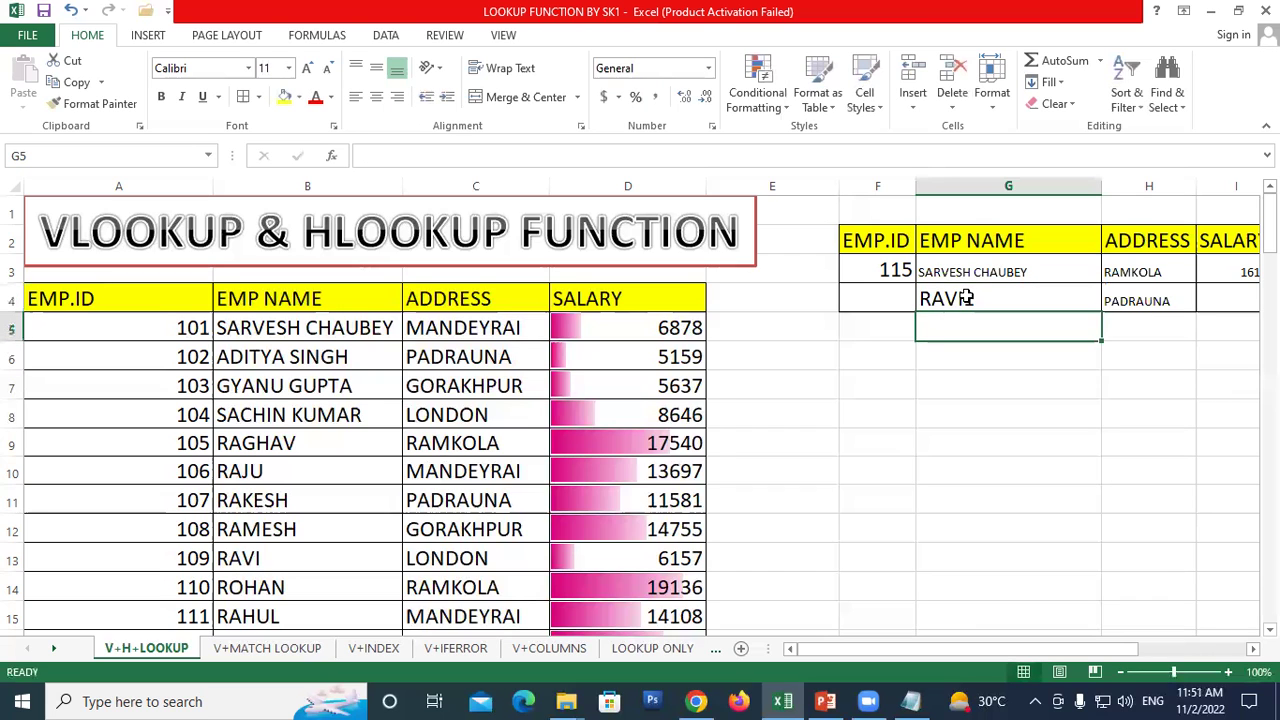
# Step: Rename employee 119 in B23 to RAVI2
pyautogui.scroll(-3, 546, 460)
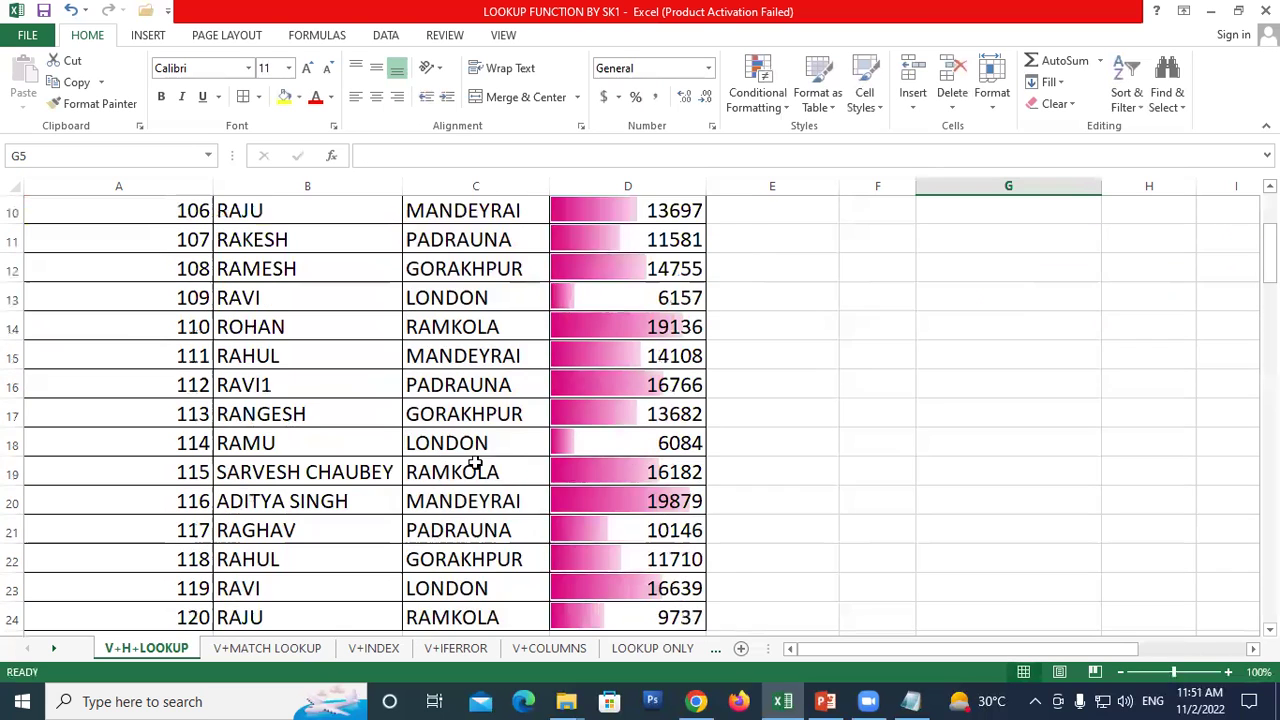
pyautogui.scroll(-2, 408, 492)
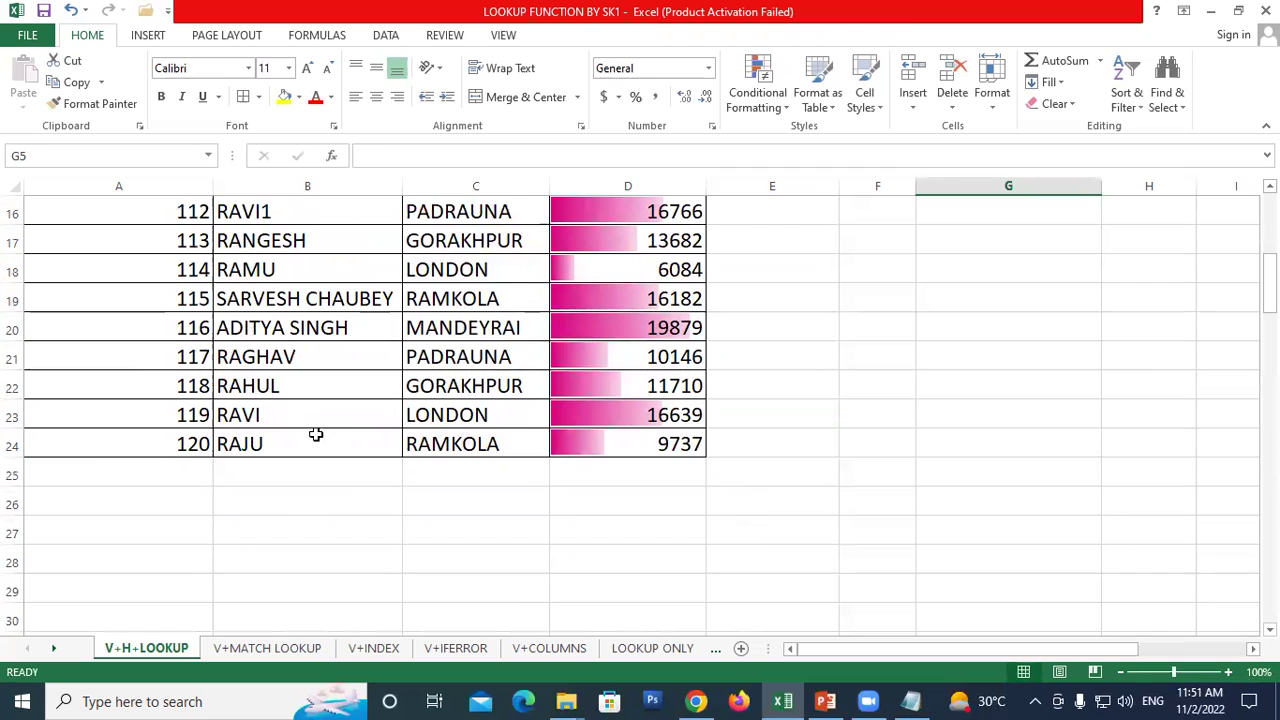
pyautogui.doubleClick(300, 414)
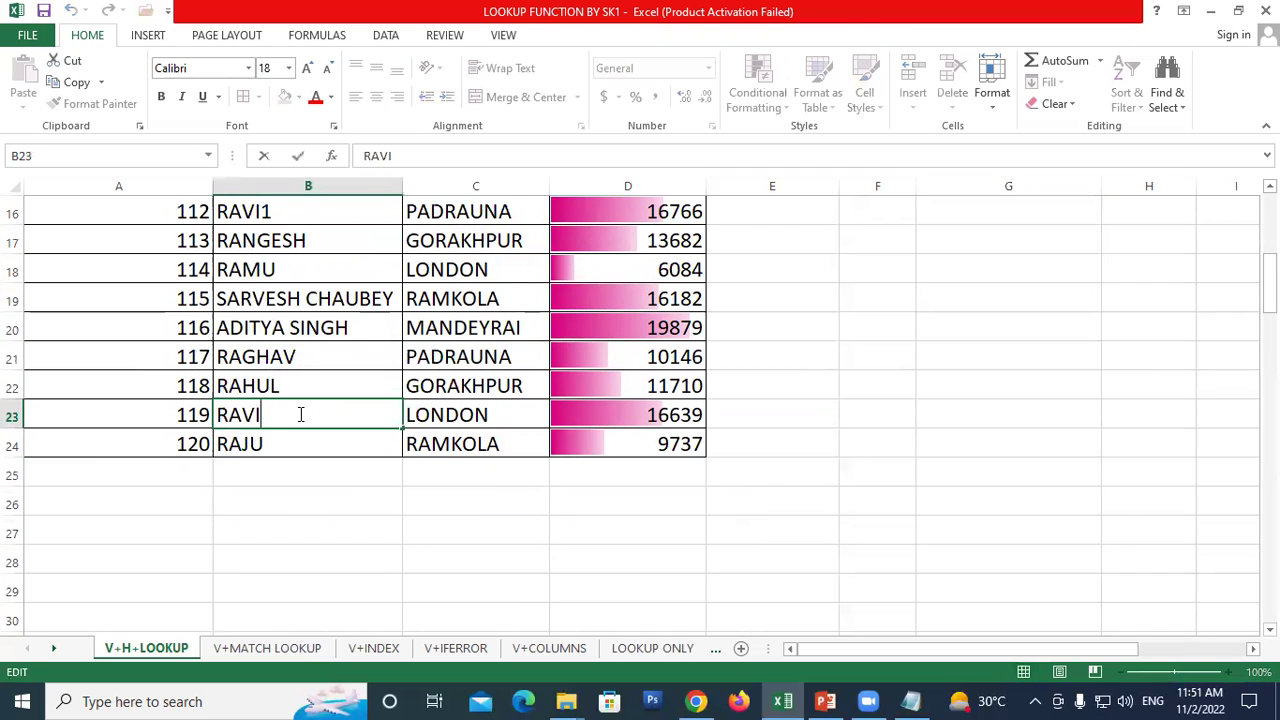
pyautogui.write('2')
pyautogui.press('Return')
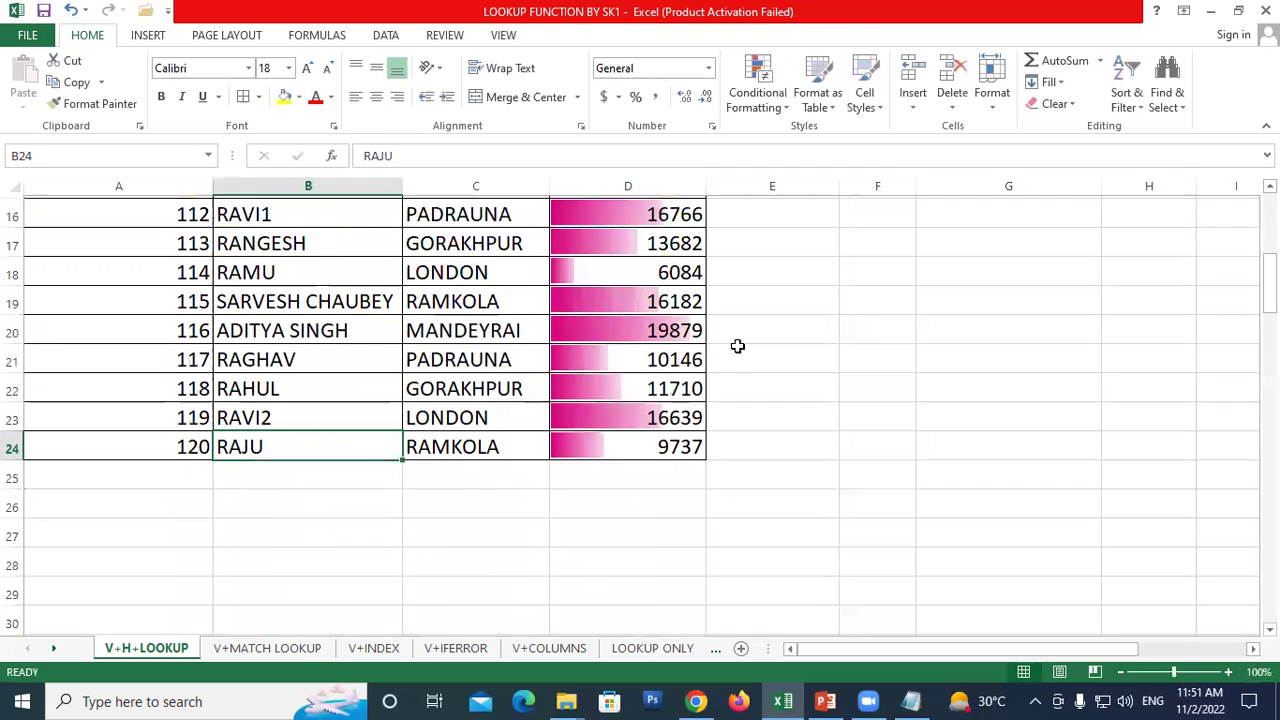
# Step: Inspect the H4 address formula and try RAVI2 as the lookup name in G4
pyautogui.scroll(4, 737, 346)
pyautogui.scroll(1, 749, 346)
pyautogui.click(960, 296)
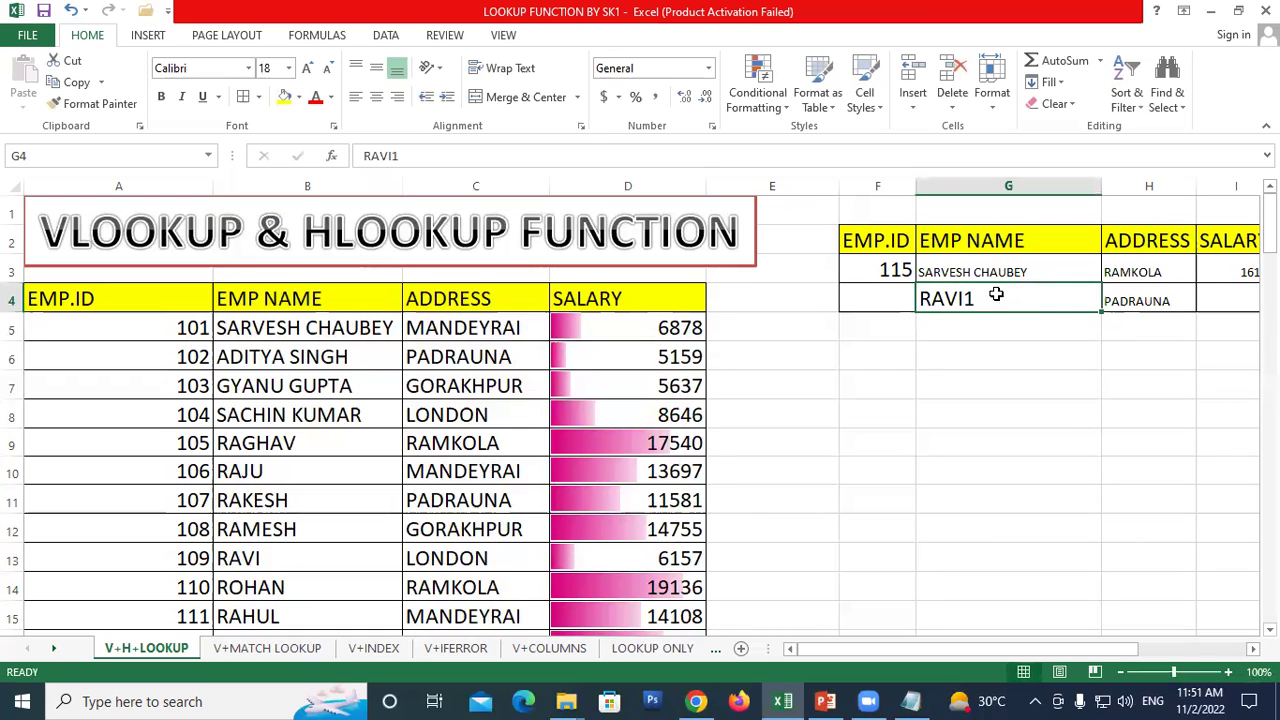
pyautogui.click(1143, 300)
pyautogui.click(985, 302)
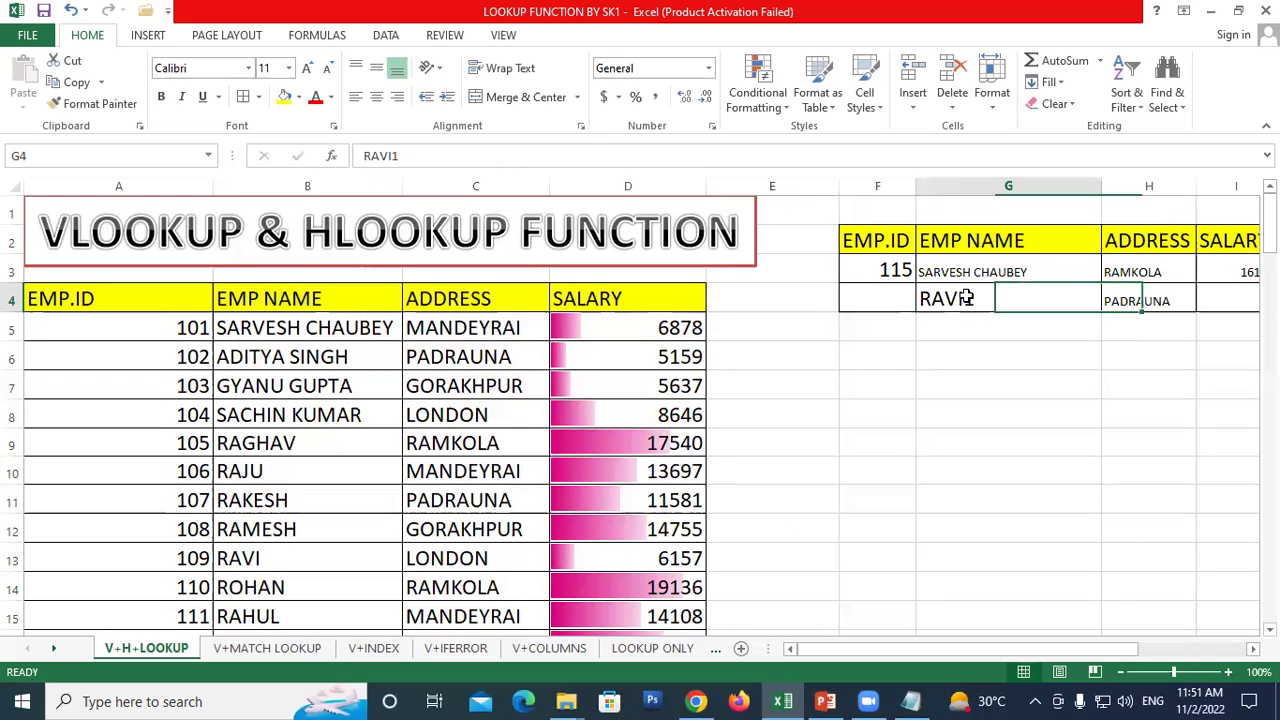
pyautogui.doubleClick(982, 291)
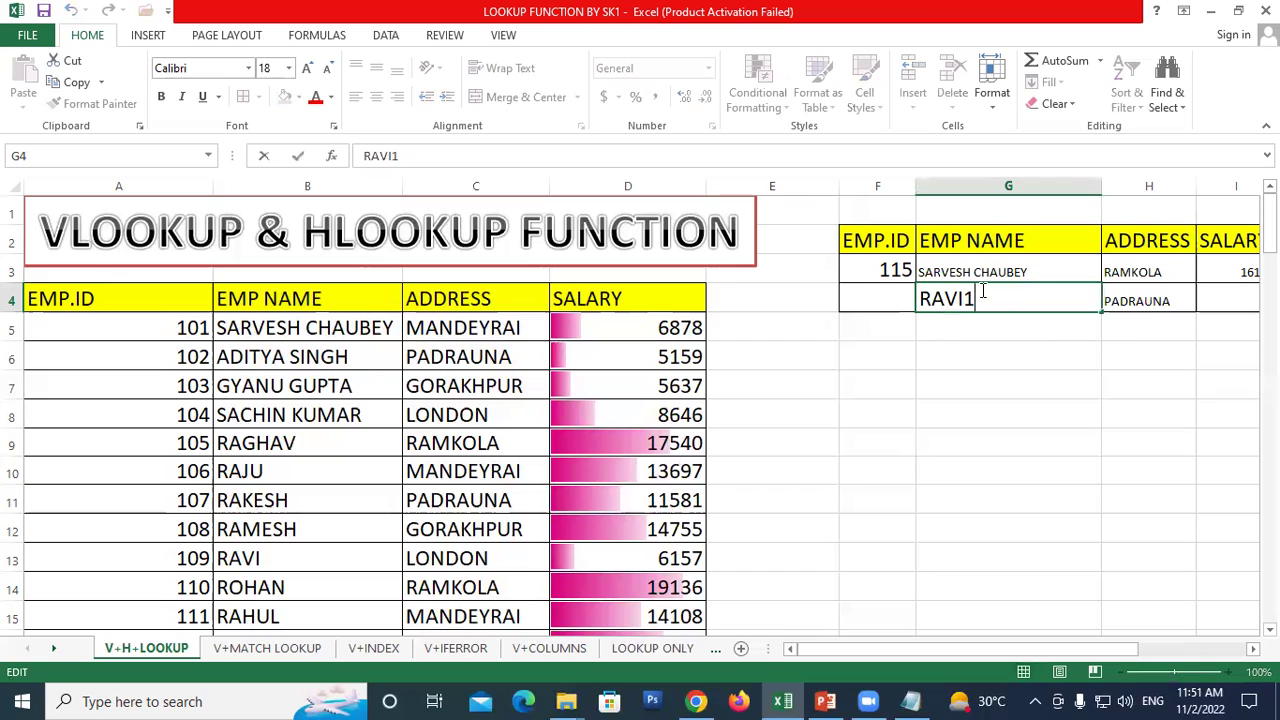
pyautogui.press('BackSpace')
pyautogui.write('2')
pyautogui.press('Return')
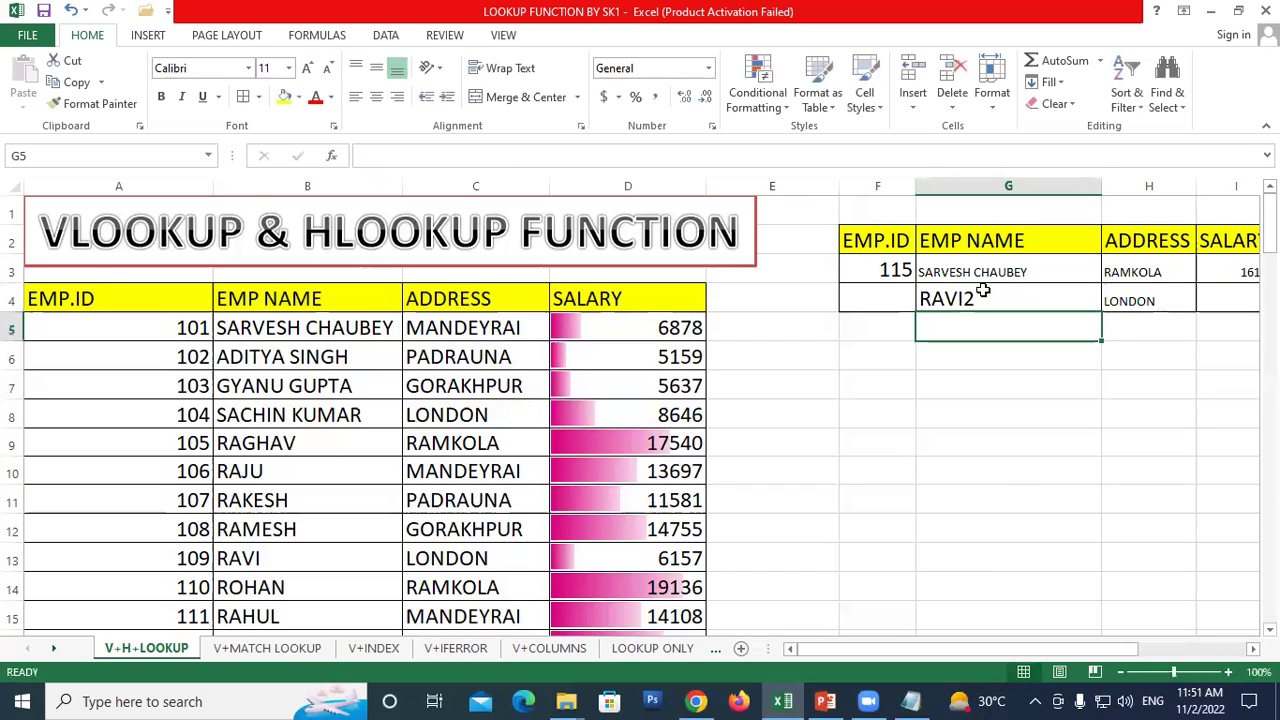
# Step: Revert G4's lookup name to RAVI1, then to plain RAVI
pyautogui.doubleClick(972, 291)
pyautogui.press('BackSpace')
pyautogui.write('1')
pyautogui.press('Return')
pyautogui.click(972, 294)
pyautogui.doubleClick(977, 299)
pyautogui.press('BackSpace')
pyautogui.press('Return')
# Step: Copy the GORAKHPUR address from C17 into RAVI2's address cell C23
pyautogui.click(977, 299)
pyautogui.scroll(-3, 422, 408)
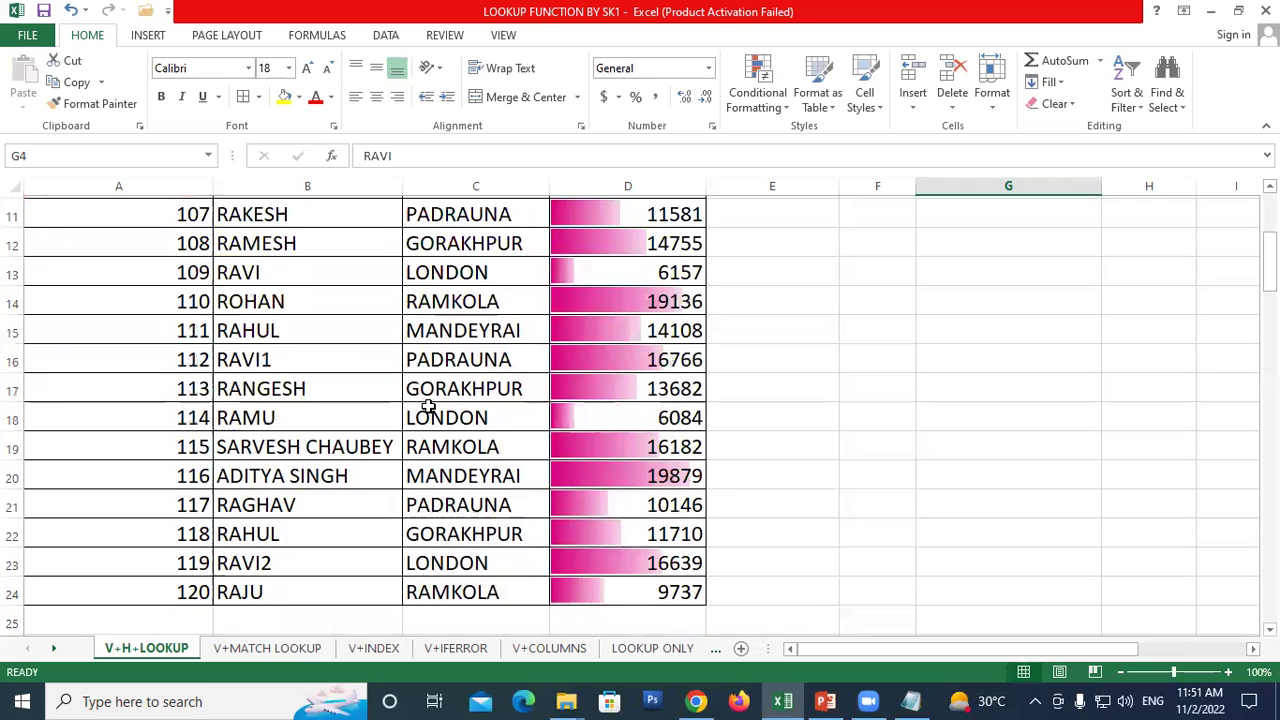
pyautogui.scroll(-1, 418, 516)
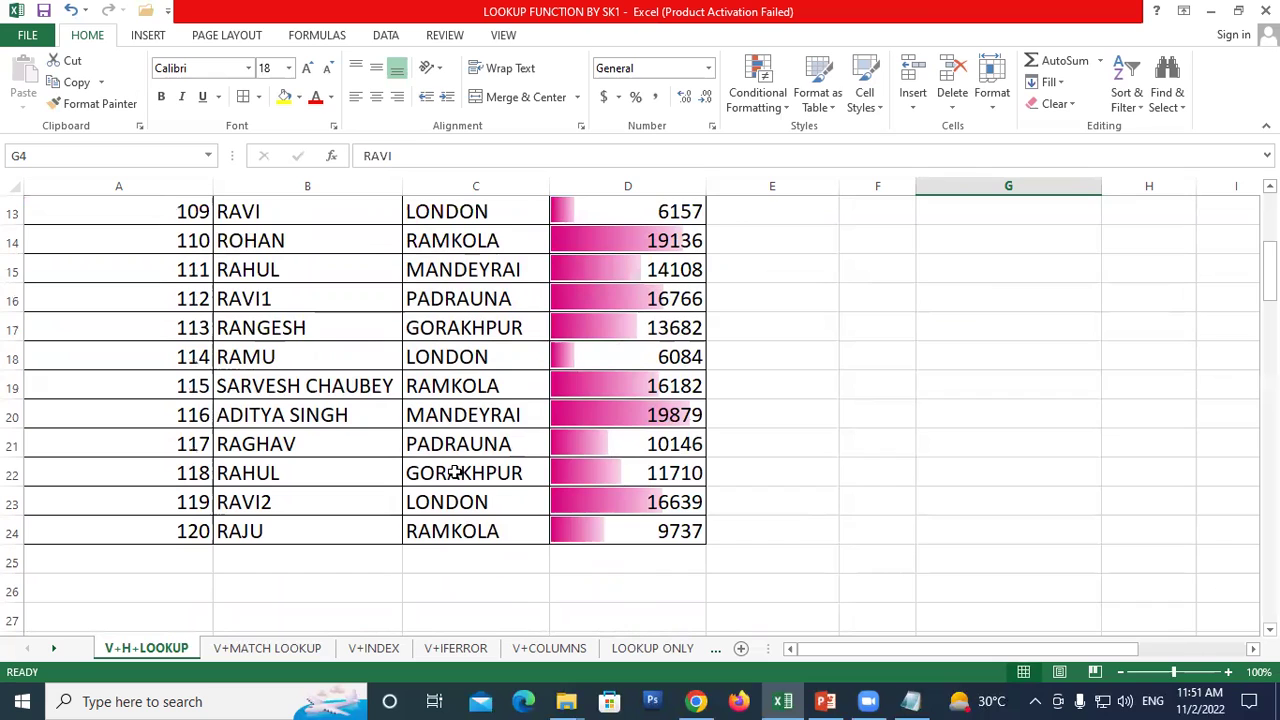
pyautogui.click(469, 333)
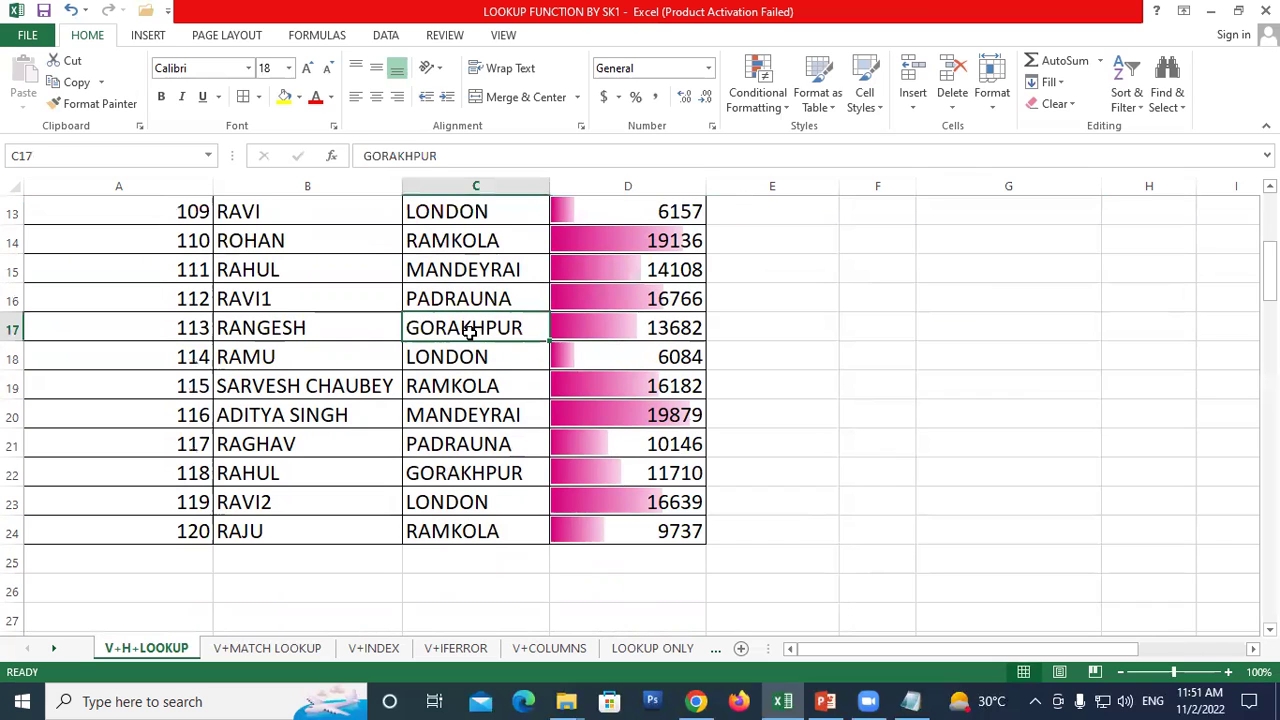
pyautogui.hotkey('ctrl', 'c')
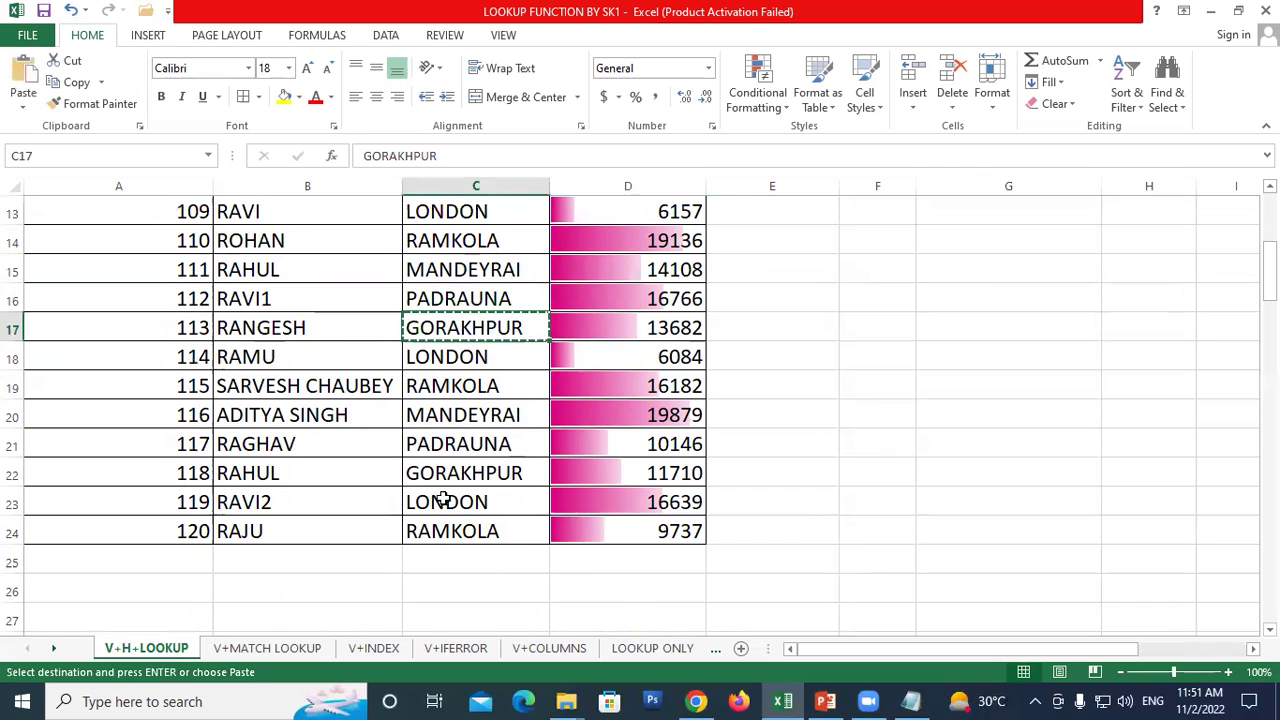
pyautogui.click(437, 505)
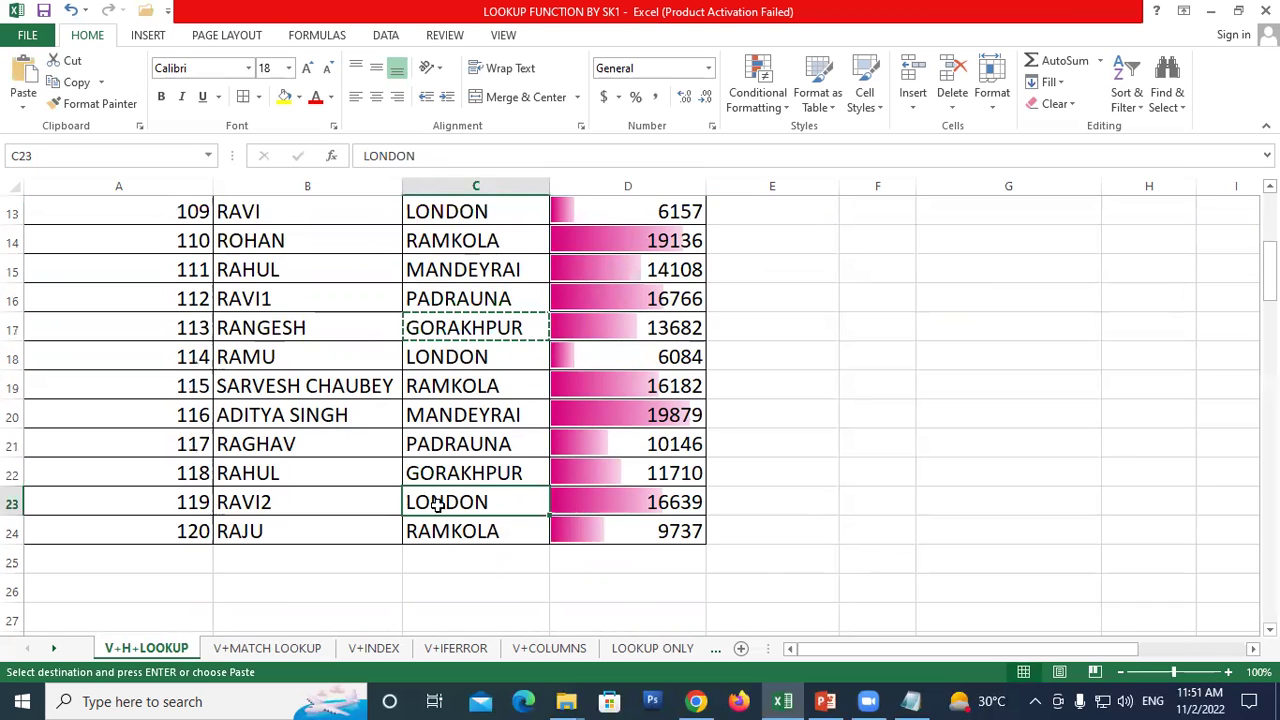
pyautogui.hotkey('ctrl', 'v')
# Step: Change G4's lookup name to RAVI2 so H4 returns GORAKHPUR
pyautogui.scroll(4, 962, 388)
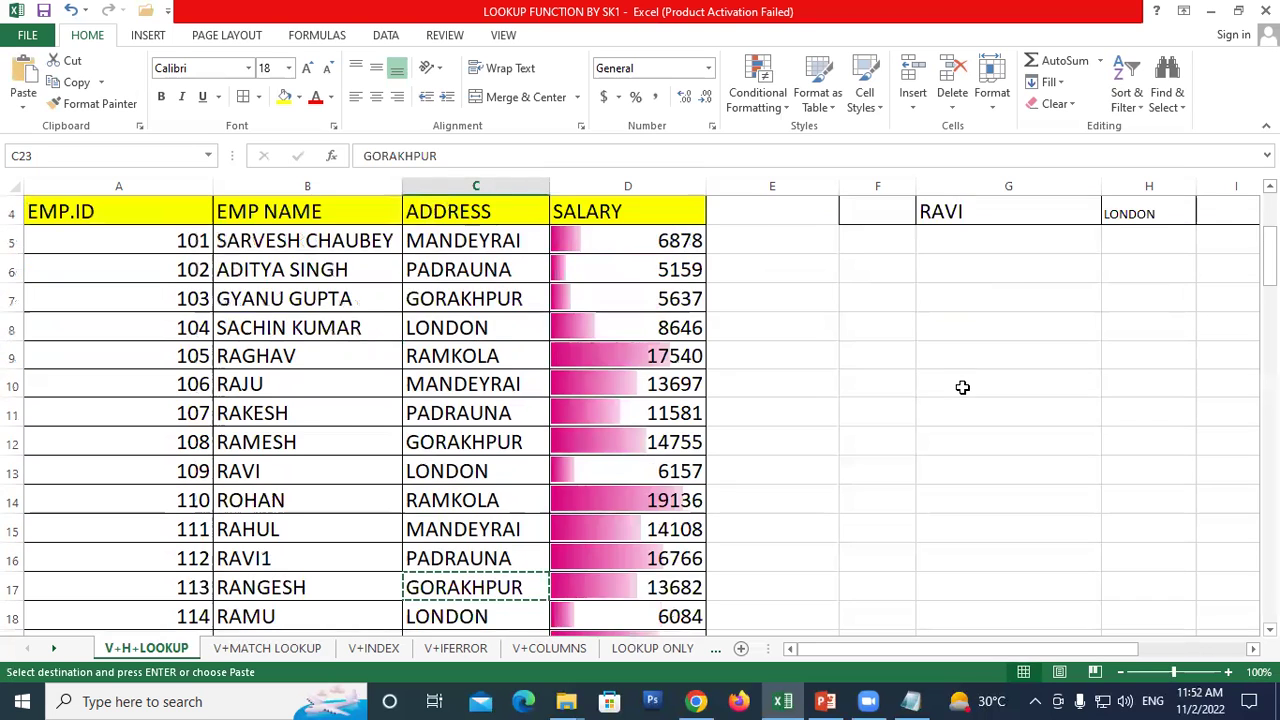
pyautogui.doubleClick(975, 294)
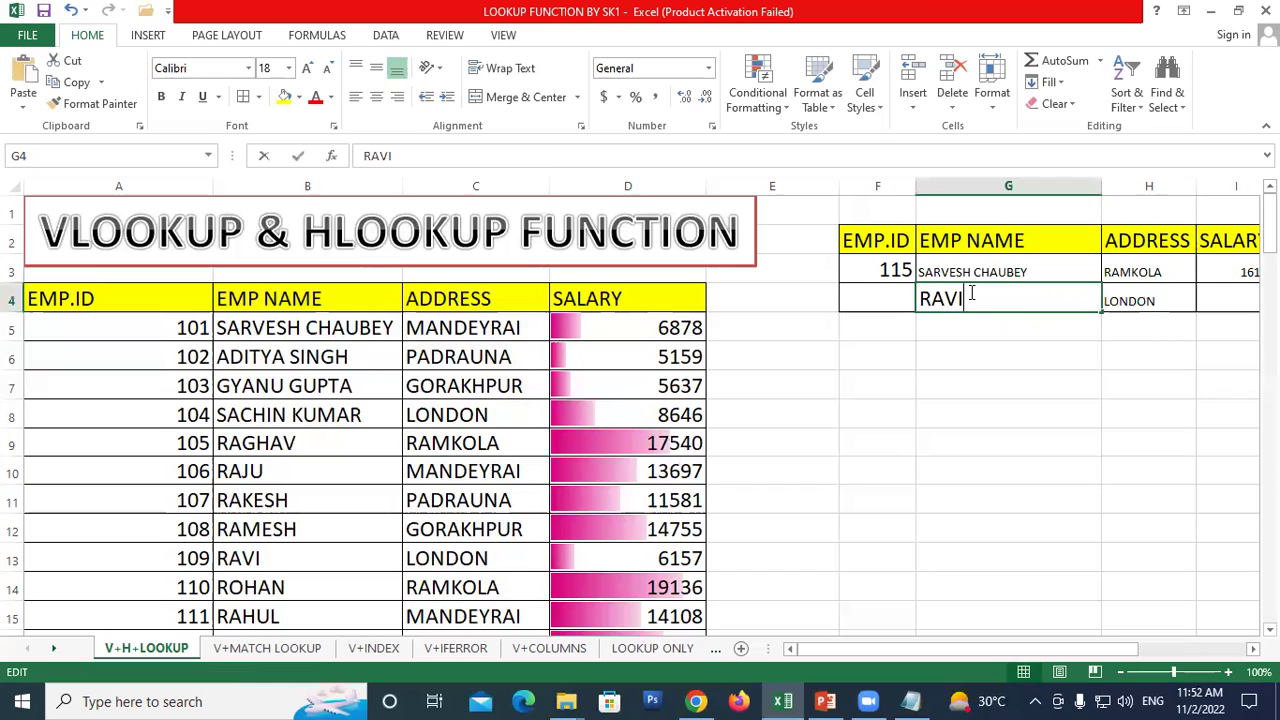
pyautogui.write('2')
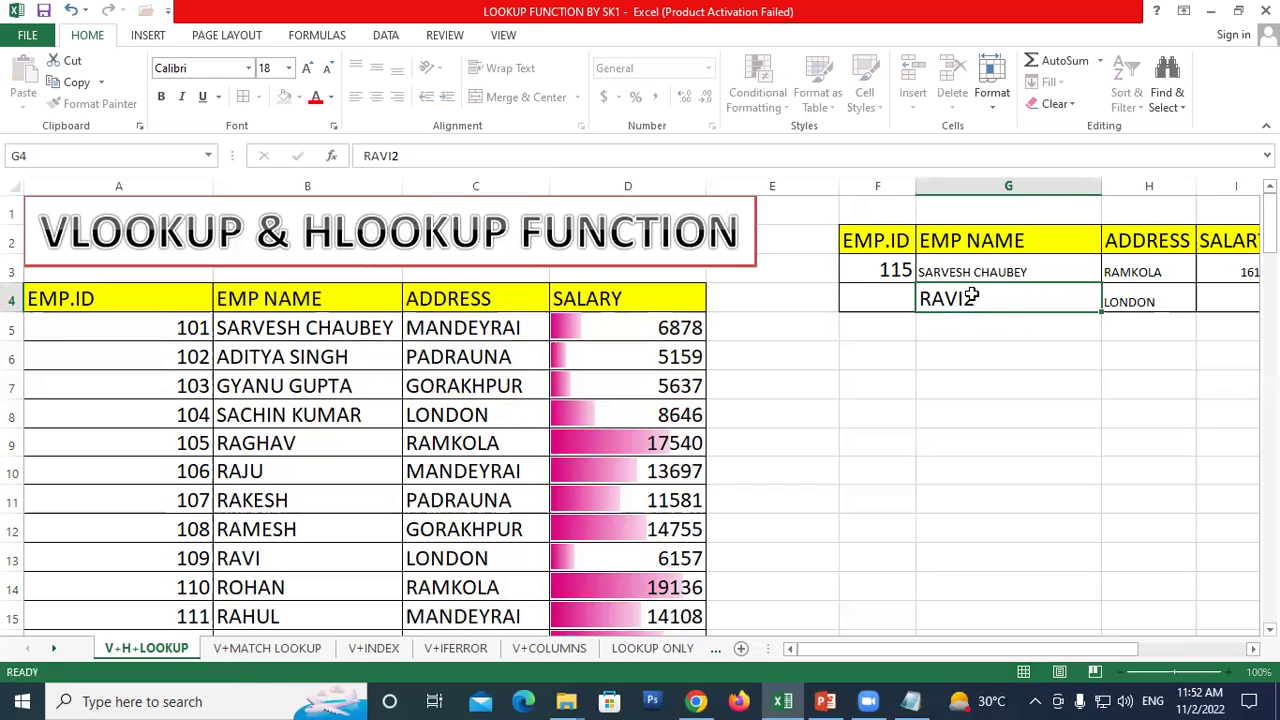
pyautogui.press('Return')
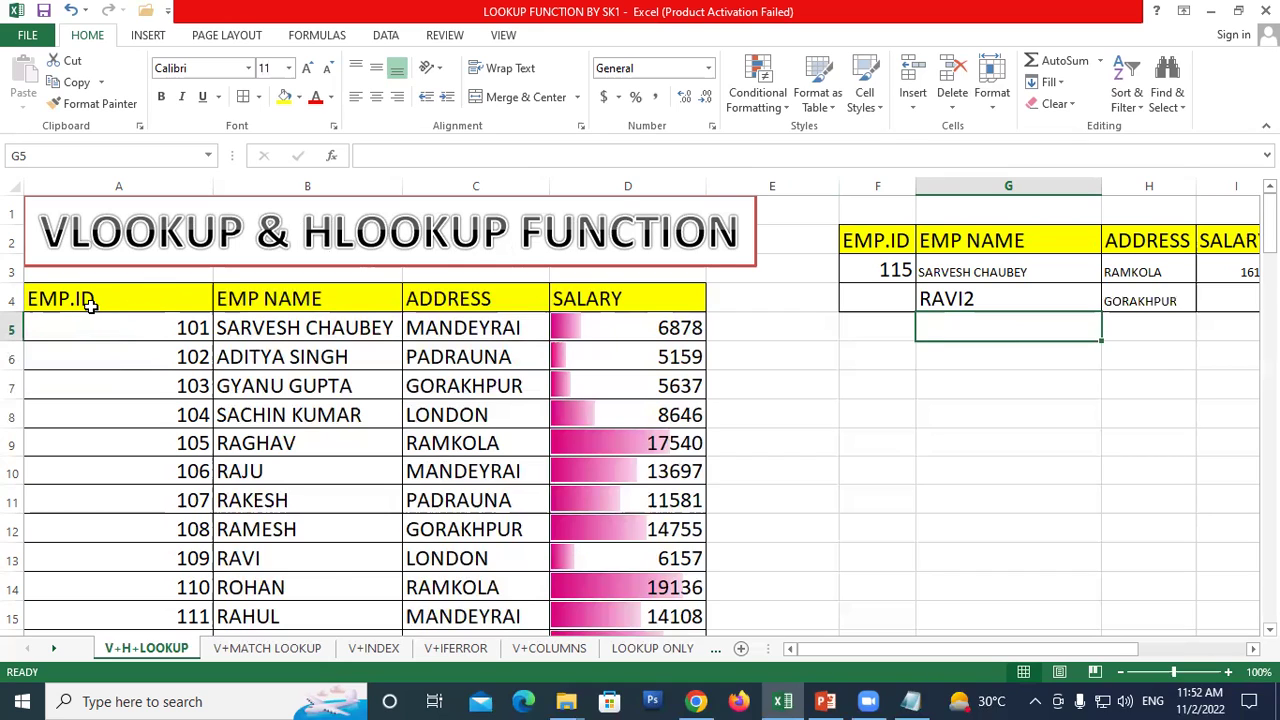
pyautogui.scroll(-5, 287, 357)
pyautogui.scroll(-4, 287, 357)
pyautogui.scroll(6, 287, 357)
pyautogui.scroll(3, 287, 357)
pyautogui.moveTo(100, 298); pyautogui.dragTo(705, 608)
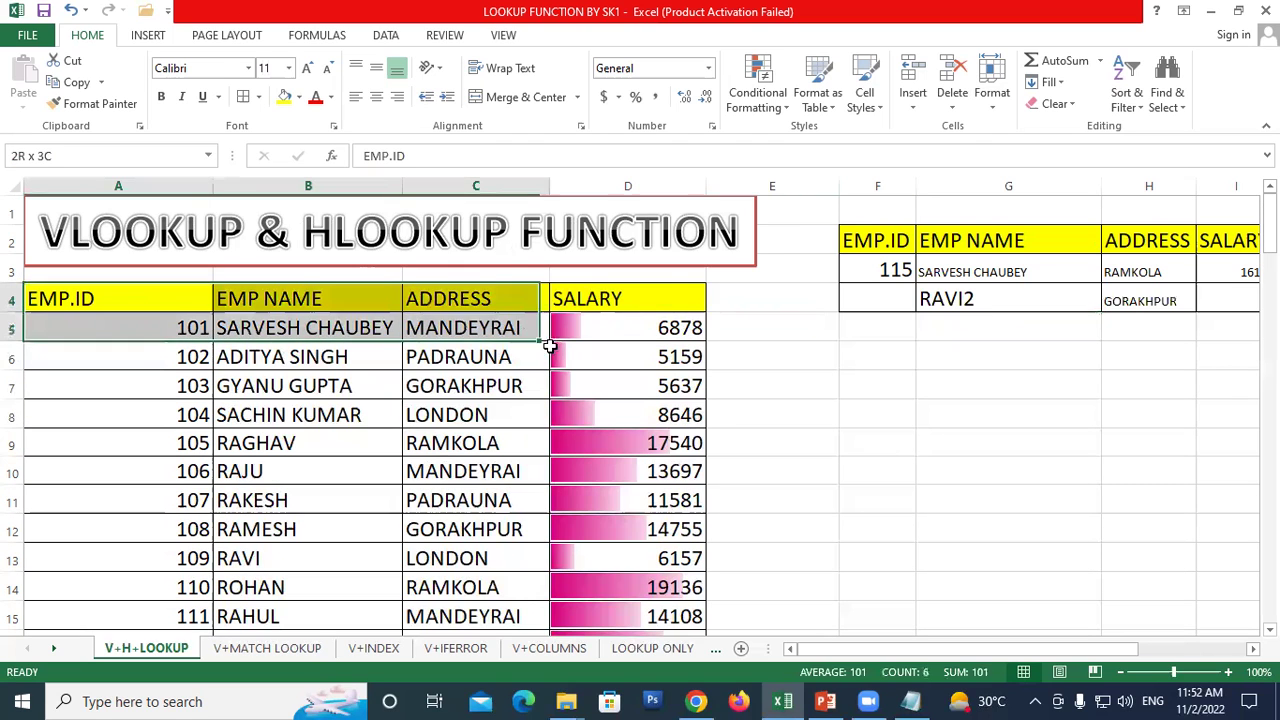
pyautogui.moveTo(705, 612); pyautogui.dragTo(632, 590)
pyautogui.scroll(3, 363, 457)
pyautogui.scroll(1, 363, 457)
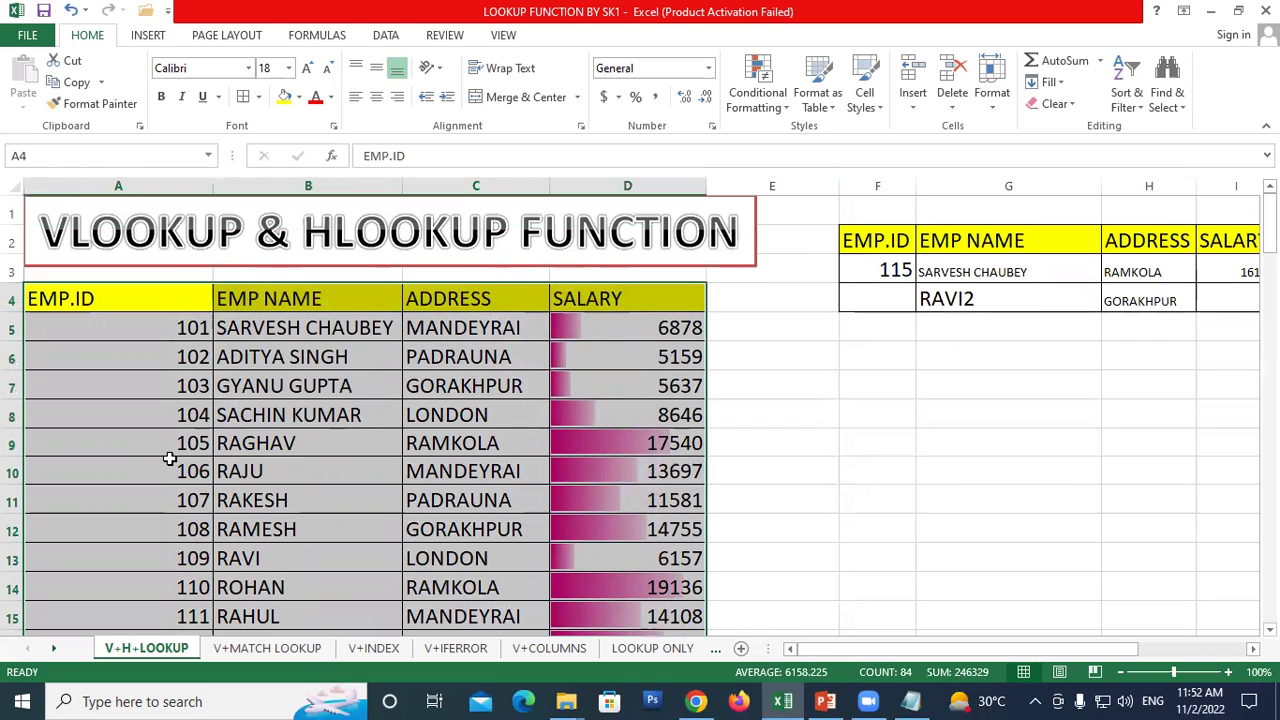
pyautogui.scroll(-4, 386, 529)
pyautogui.scroll(4, 386, 529)
pyautogui.rightClick(318, 300)
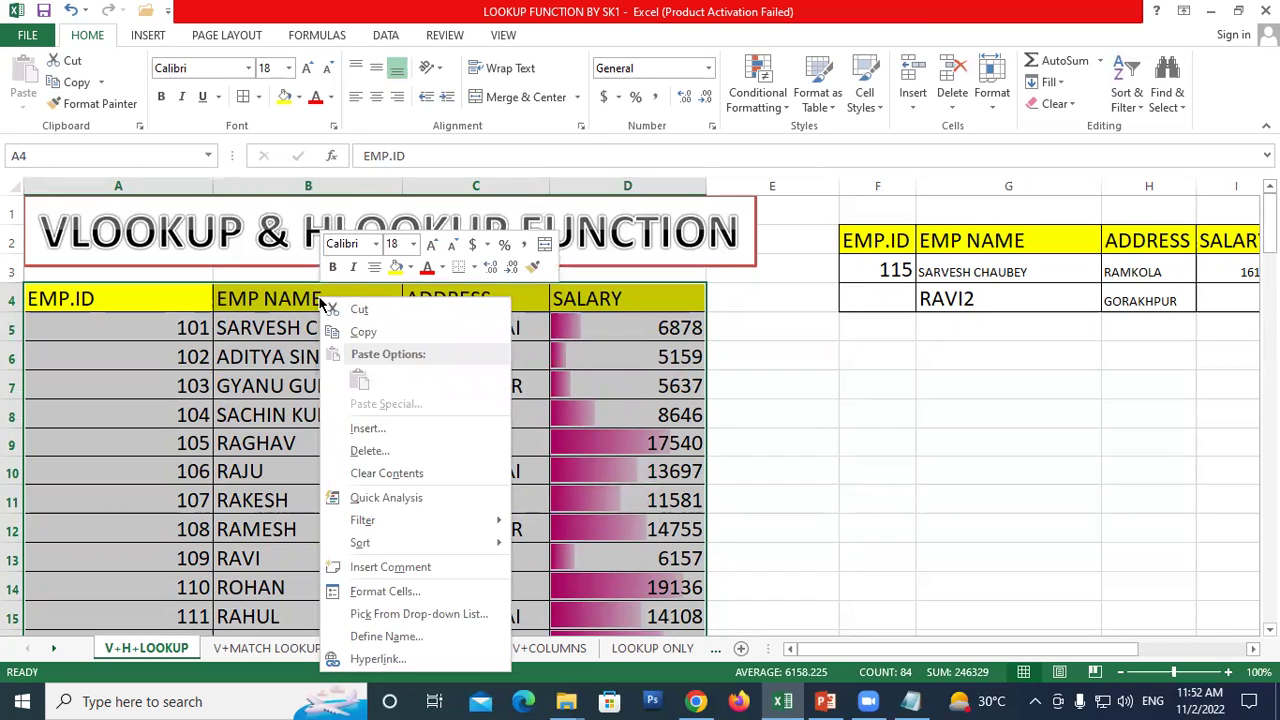
pyautogui.click(365, 332)
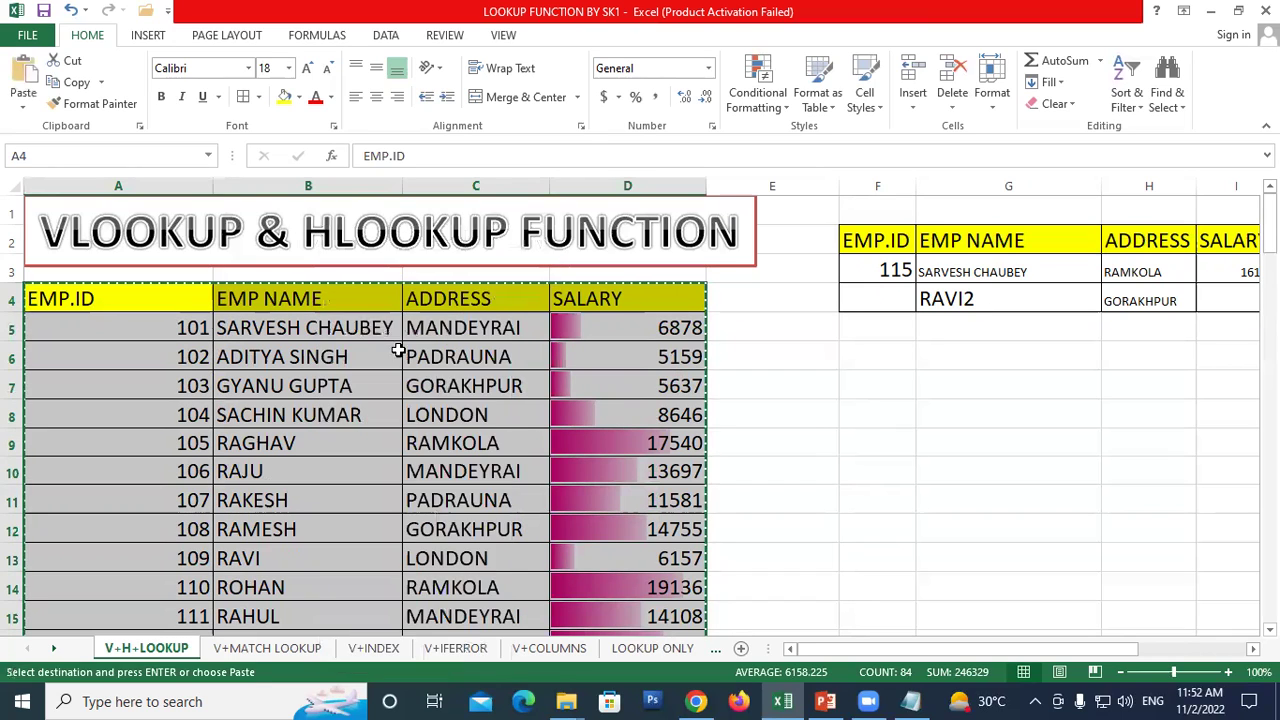
pyautogui.scroll(-5, 398, 350)
pyautogui.scroll(-3, 343, 334)
pyautogui.click(52, 271)
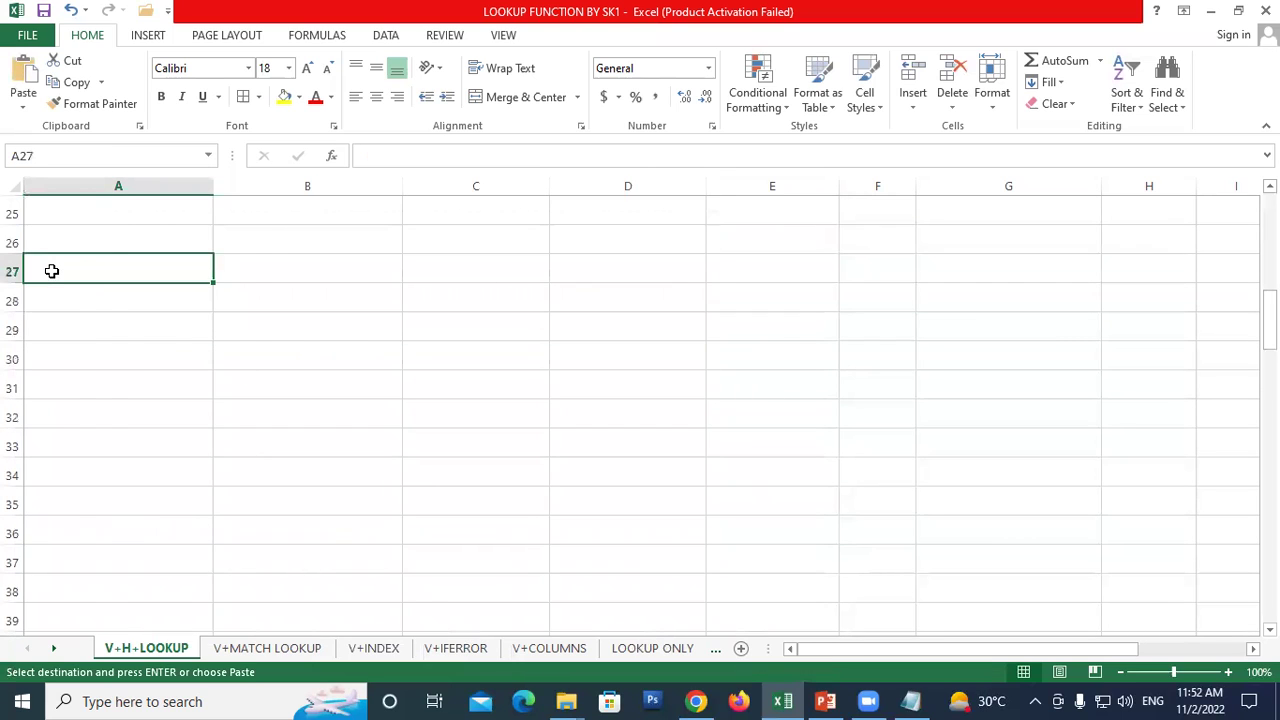
pyautogui.rightClick(52, 271)
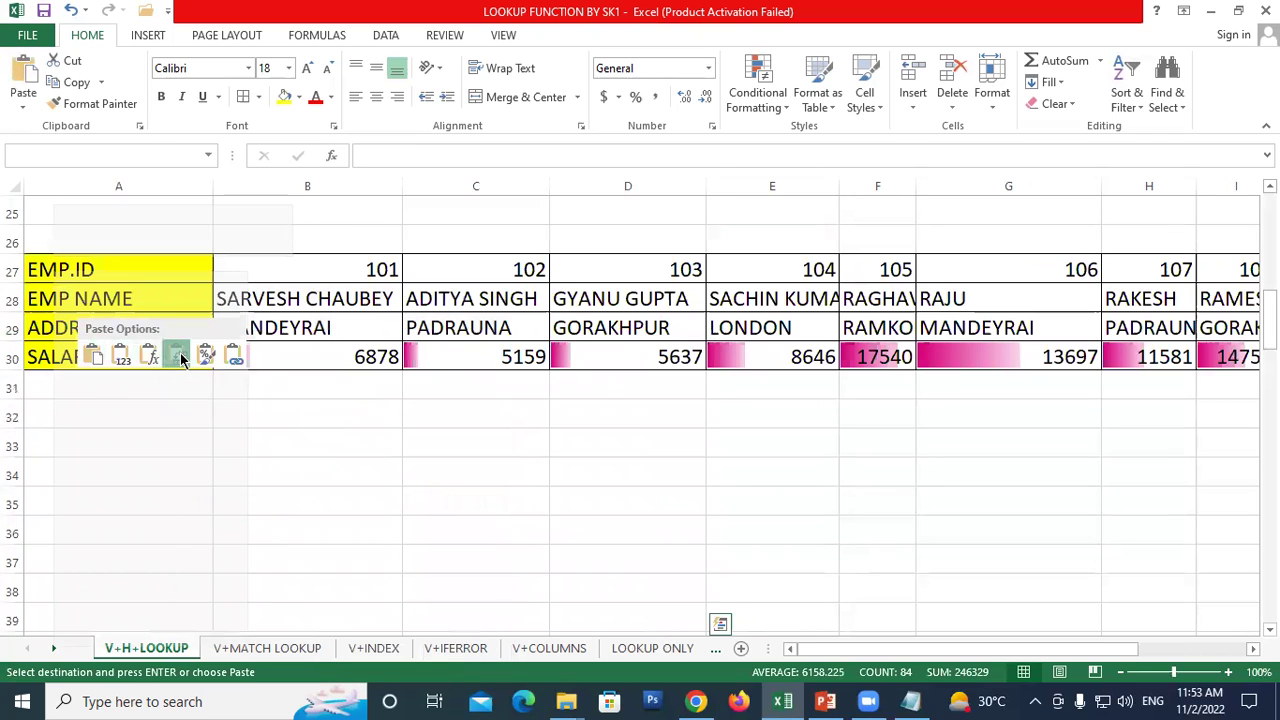
pyautogui.click(178, 356)
pyautogui.click(482, 405)
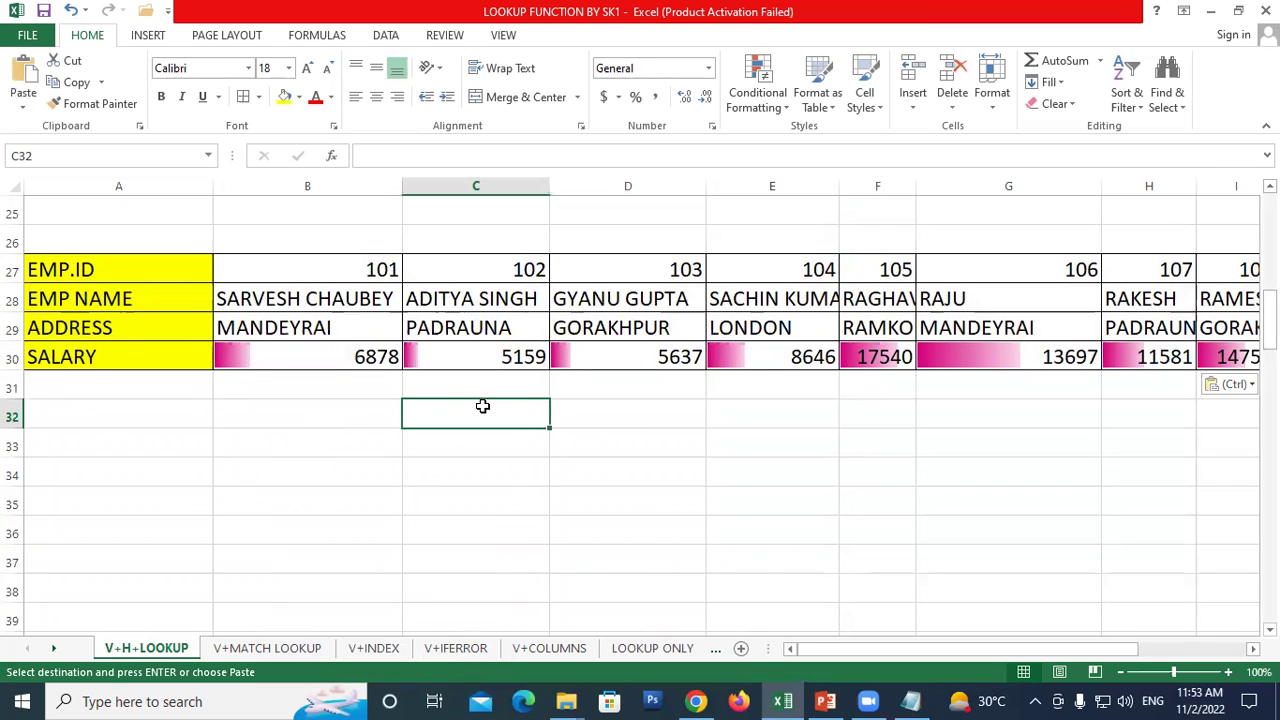
pyautogui.scroll(3, 482, 405)
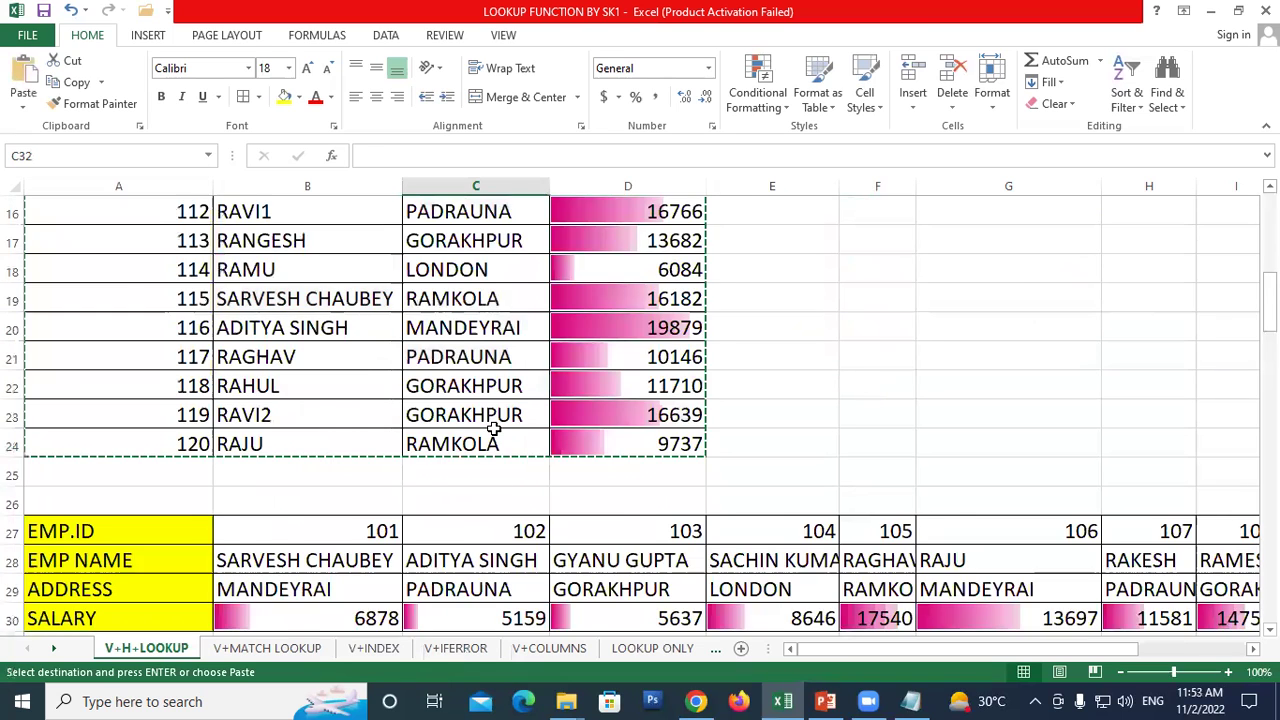
pyautogui.scroll(5, 500, 434)
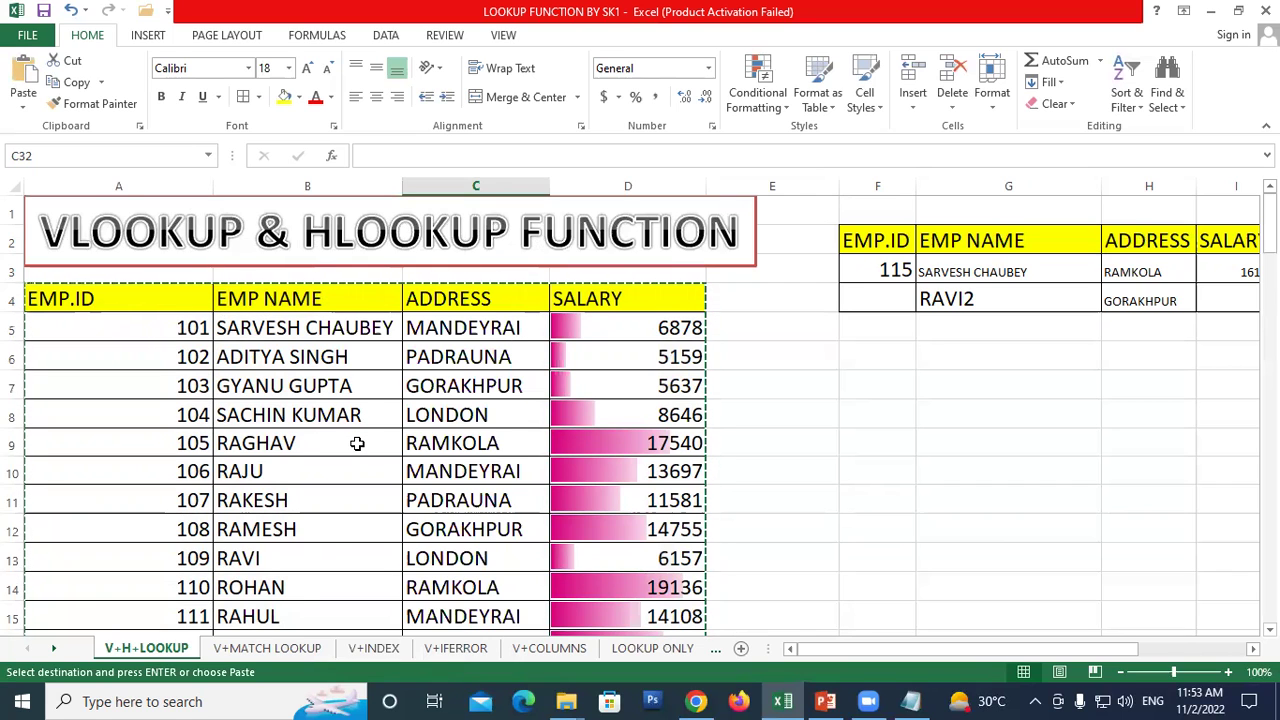
pyautogui.scroll(-4, 330, 452)
pyautogui.scroll(-4, 250, 430)
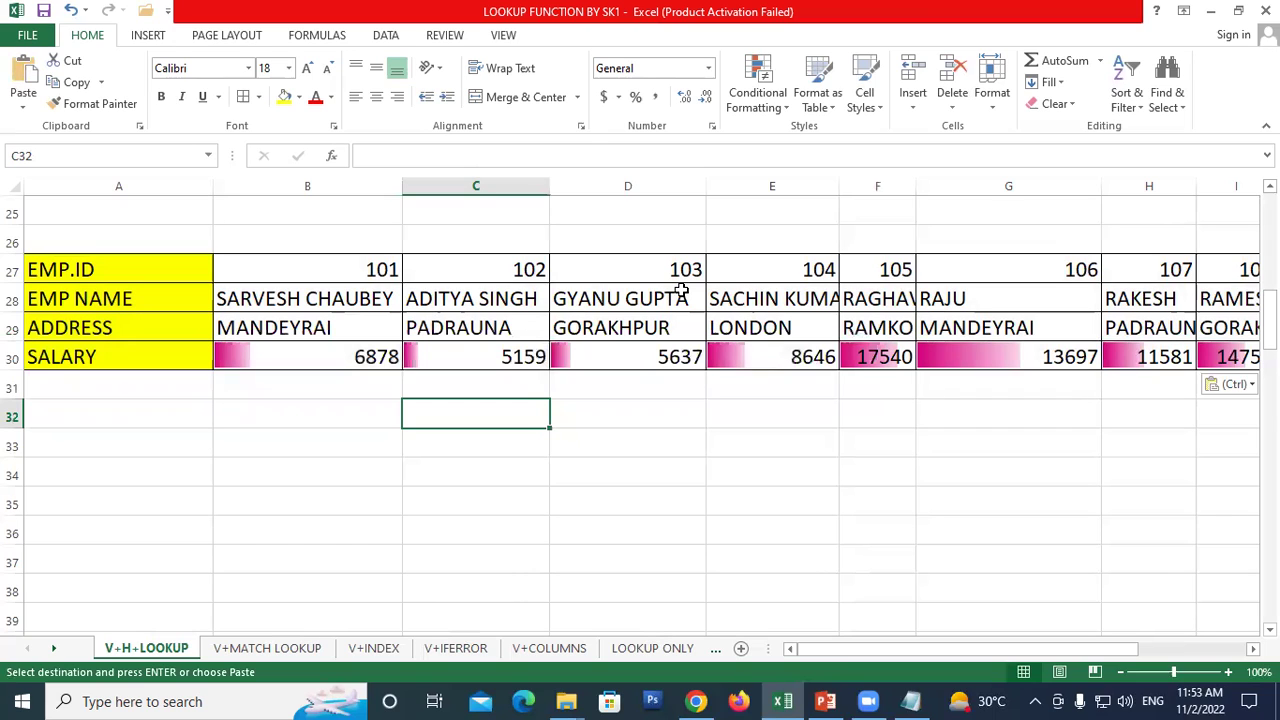
# Step: Paste the first four columns of the horizontal table at A33, then undo that paste
pyautogui.moveTo(129, 271); pyautogui.dragTo(664, 358)
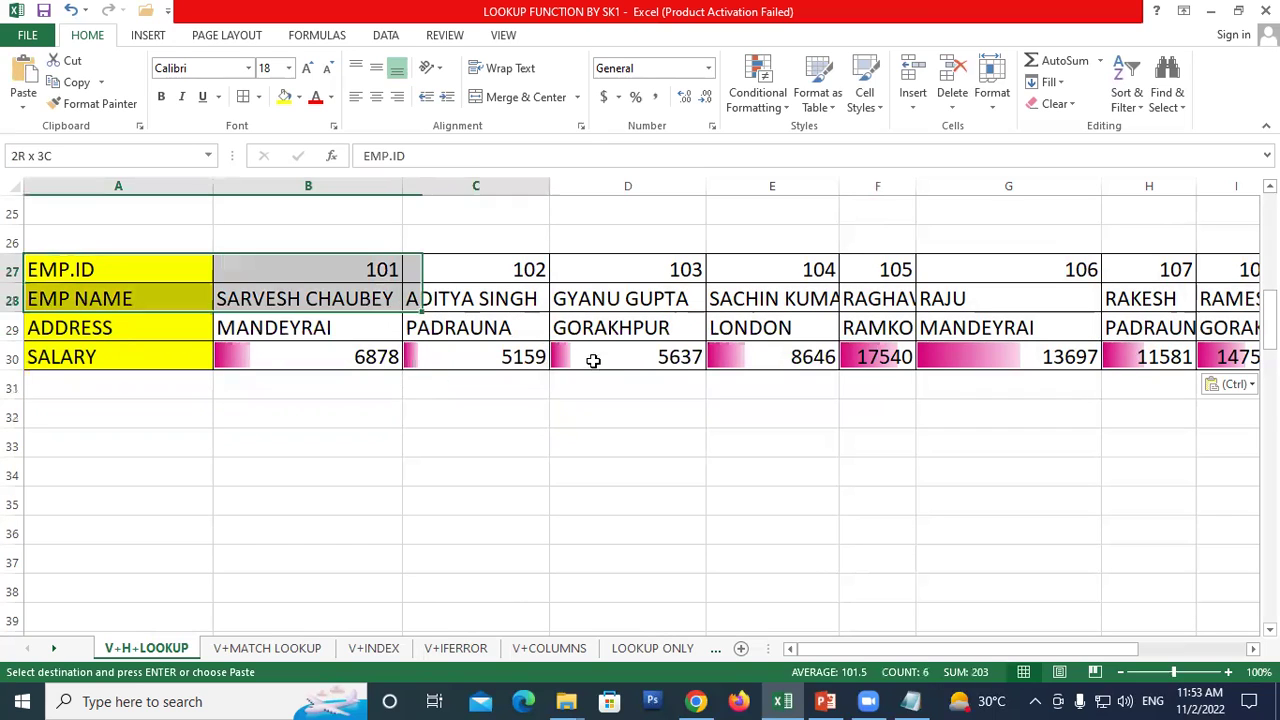
pyautogui.rightClick(640, 300)
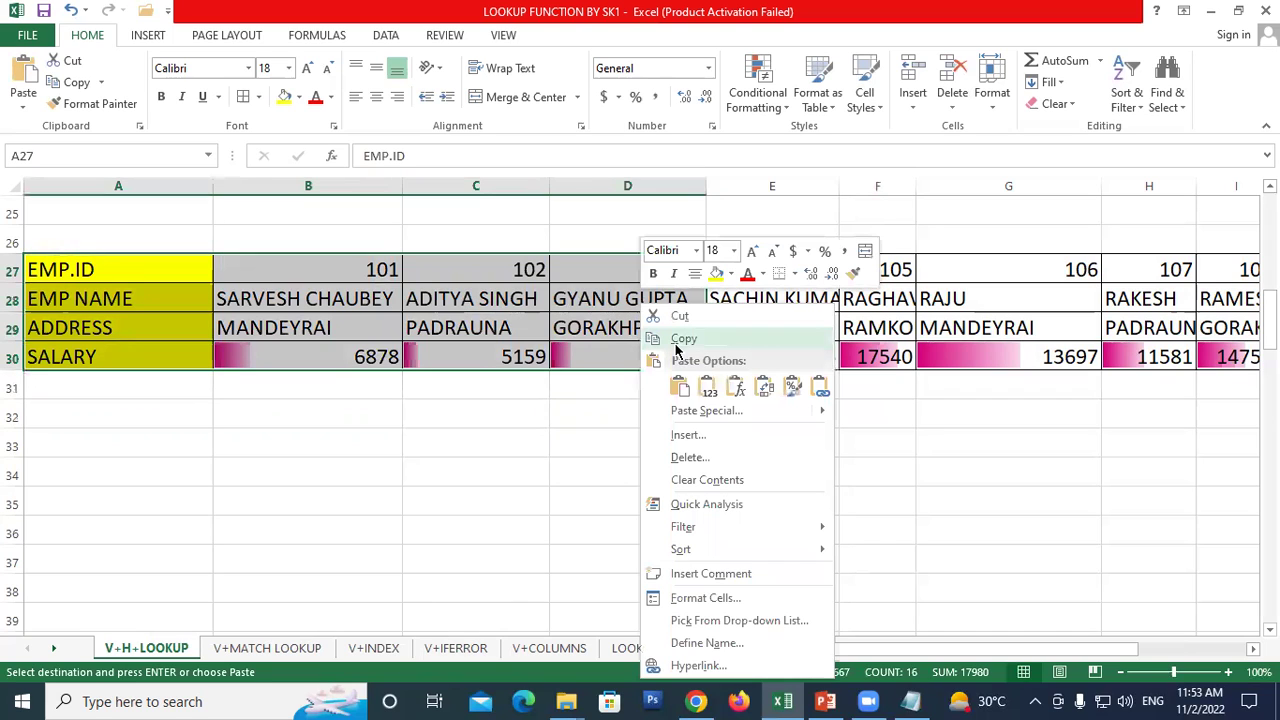
pyautogui.click(680, 340)
pyautogui.scroll(-2, 327, 368)
pyautogui.rightClick(145, 270)
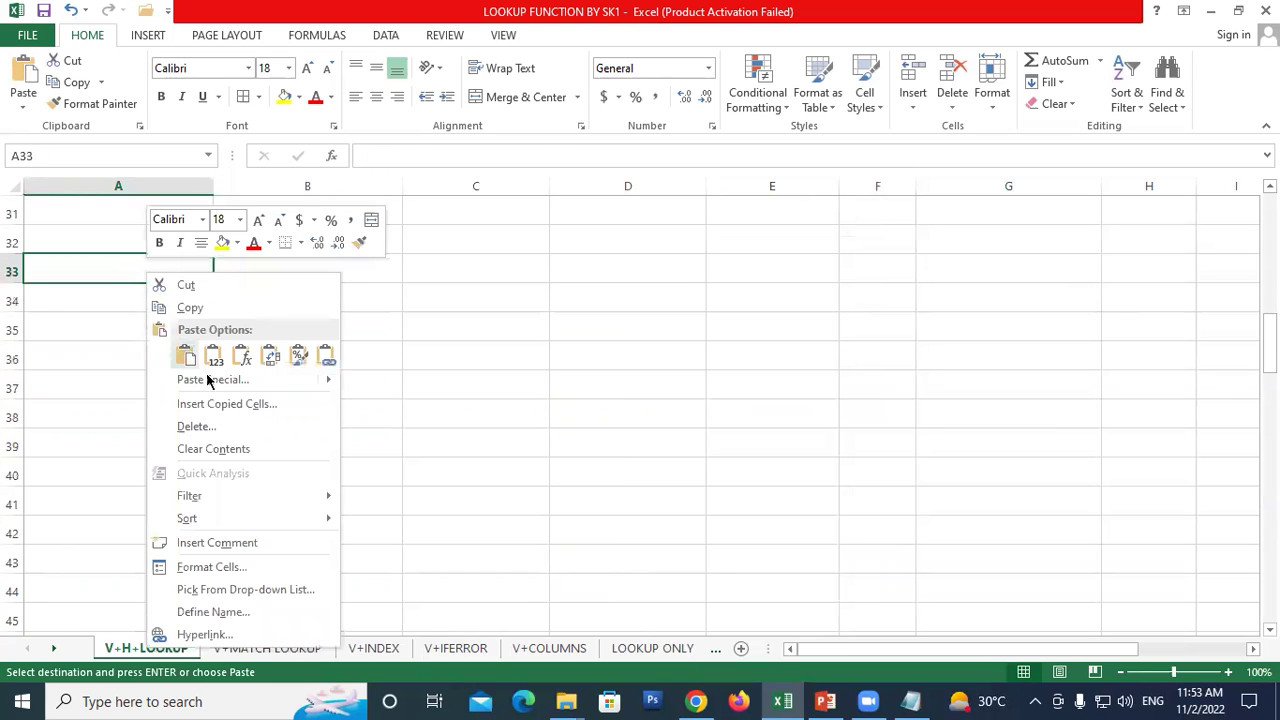
pyautogui.click(268, 358)
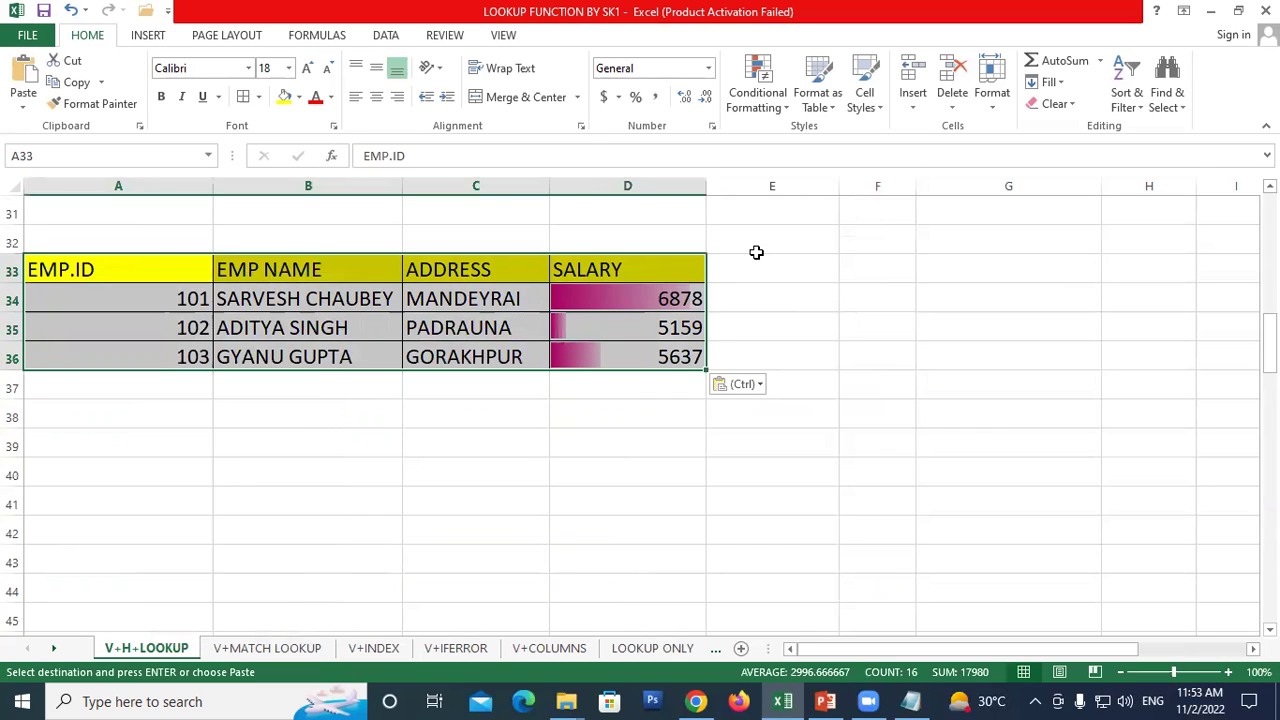
pyautogui.click(745, 279)
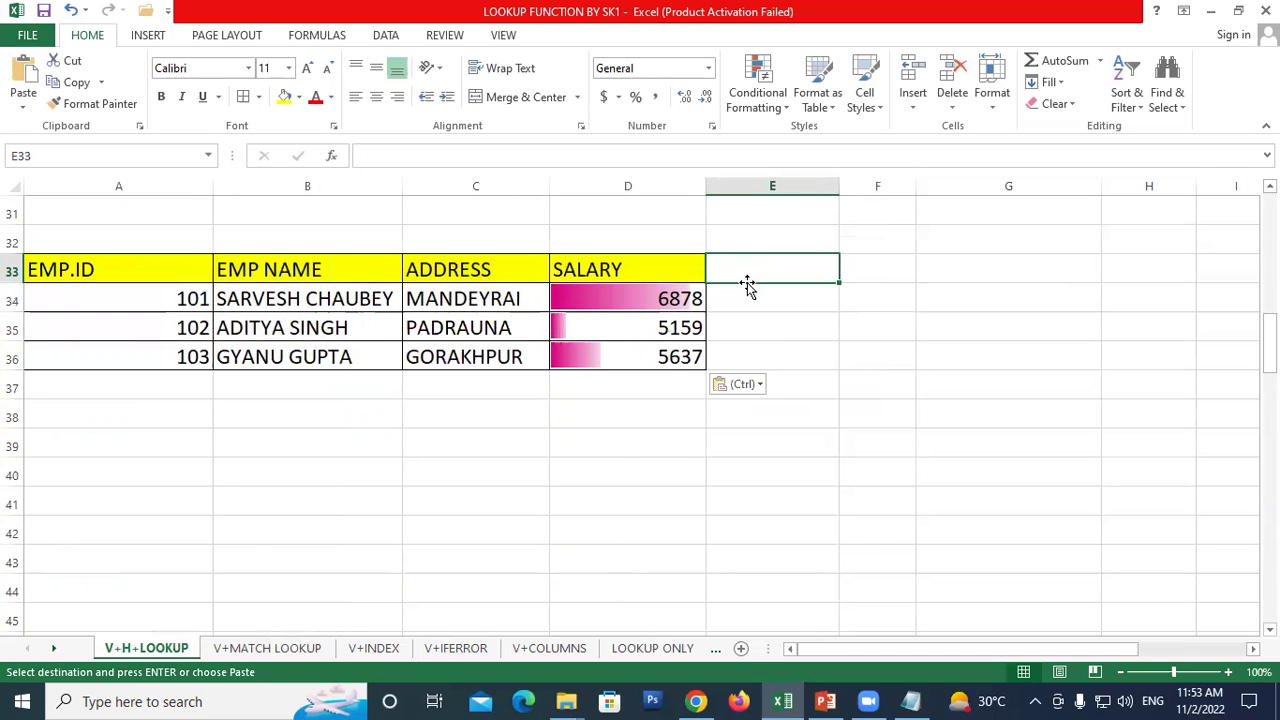
pyautogui.scroll(4, 420, 350)
pyautogui.scroll(-2, 85, 415)
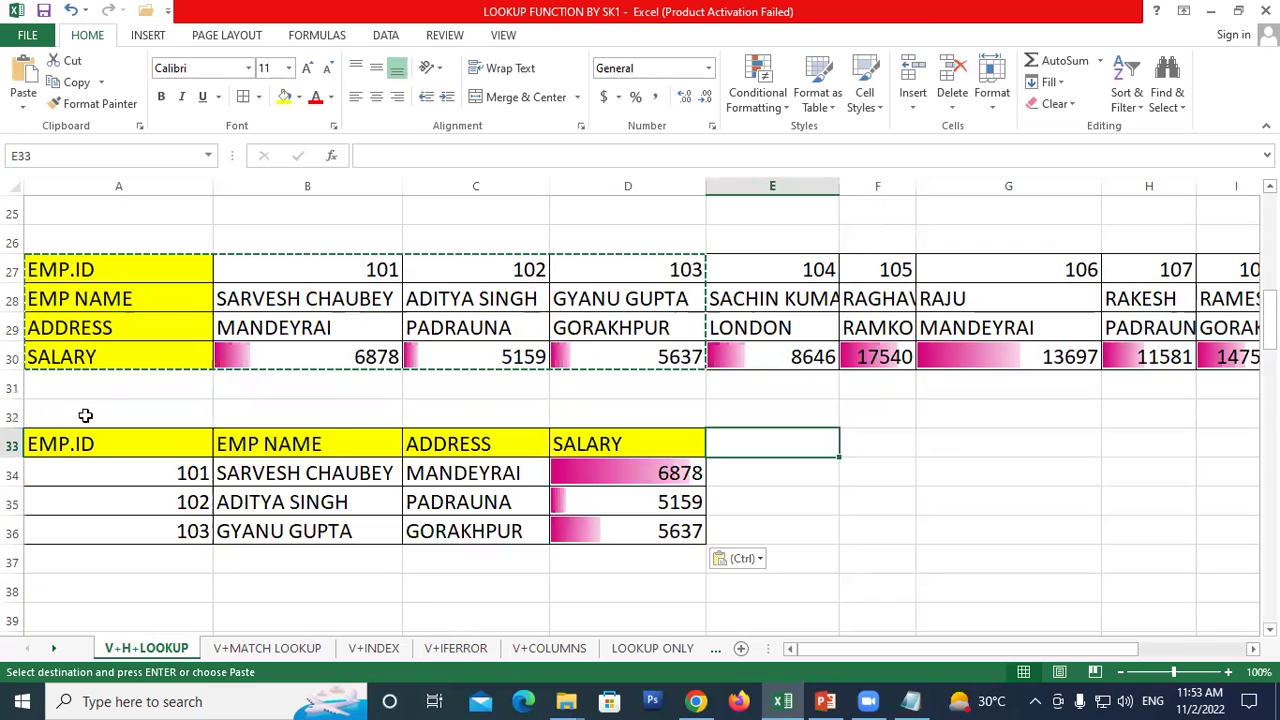
pyautogui.hotkey('ctrl', 'z')
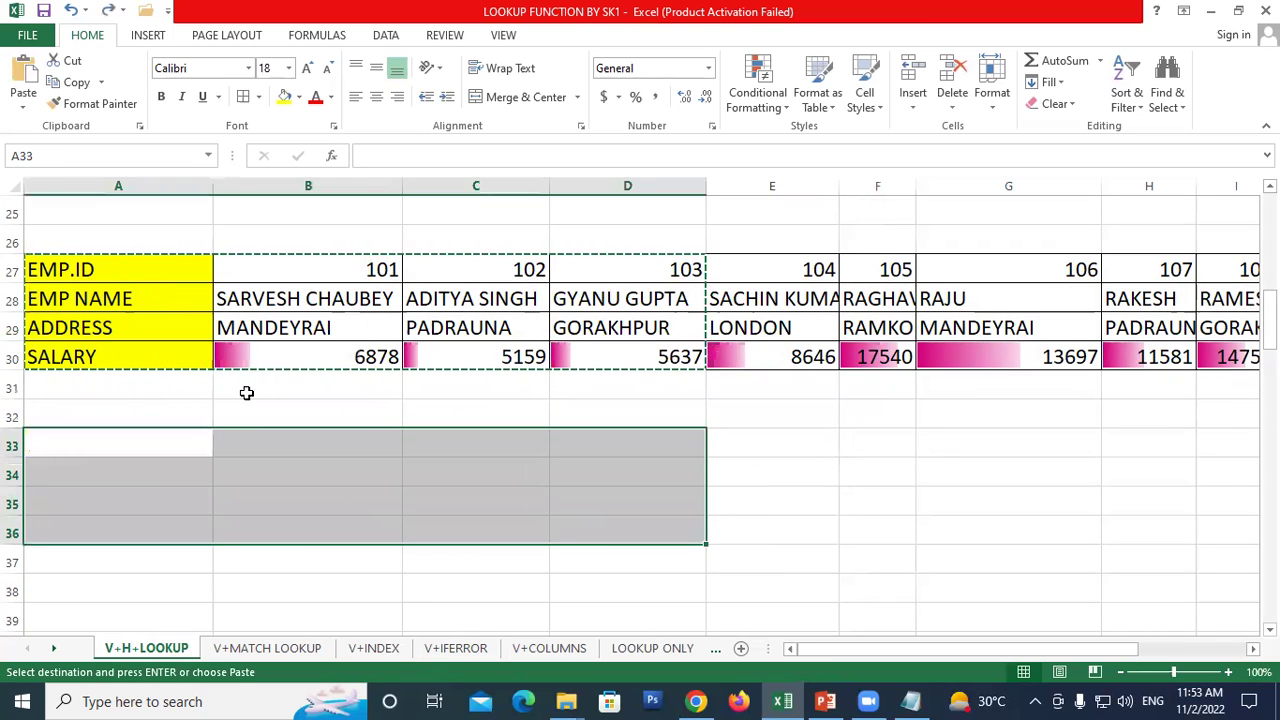
pyautogui.press('Up')
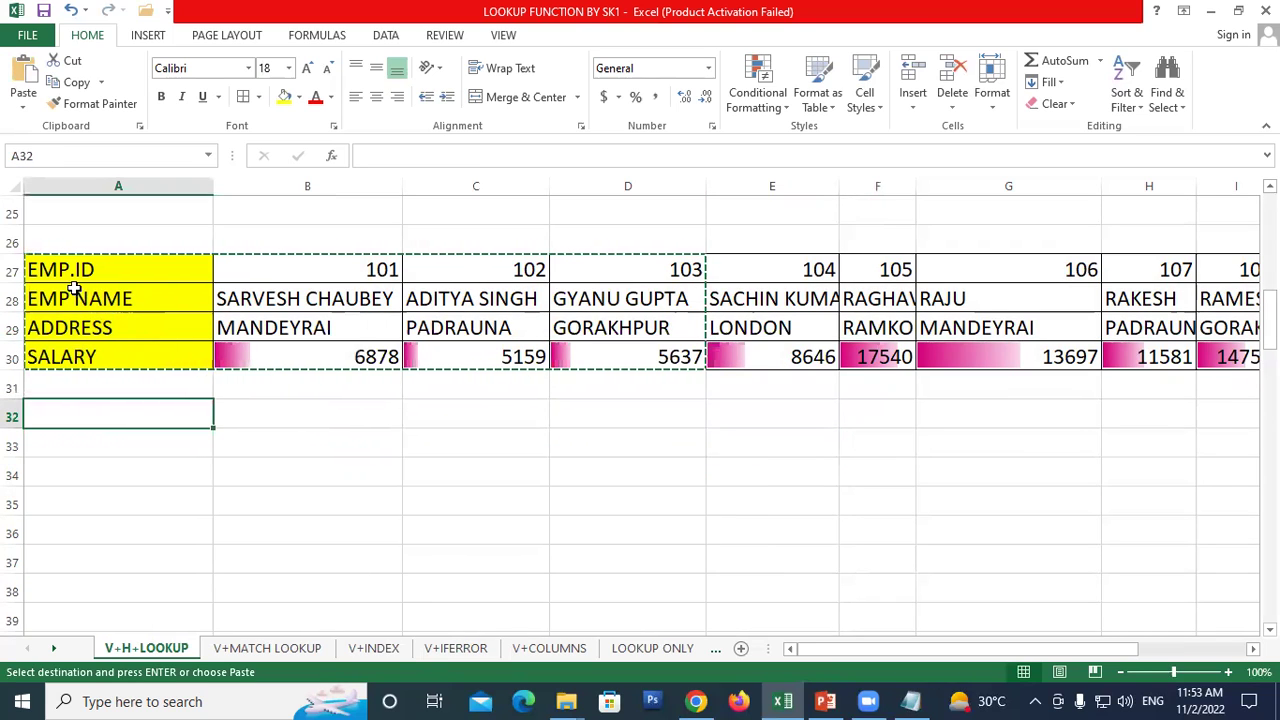
# Step: Copy the row labels EMP.ID through SALARY into A33:A36
pyautogui.moveTo(80, 271); pyautogui.dragTo(100, 352)
pyautogui.hotkey('ctrl', 'c')
pyautogui.click(114, 437)
pyautogui.hotkey('ctrl', 'v')
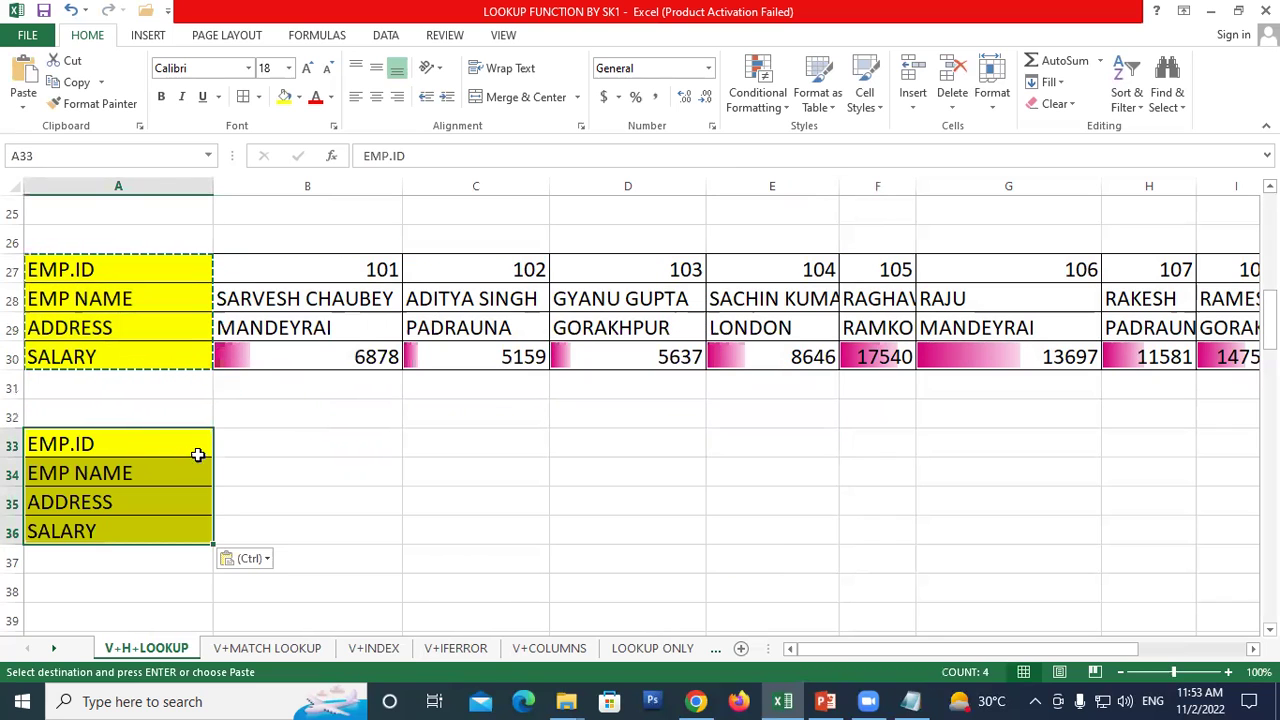
# Step: Copy EMP.ID 102 from C27 into B33
pyautogui.click(228, 442)
pyautogui.click(492, 266)
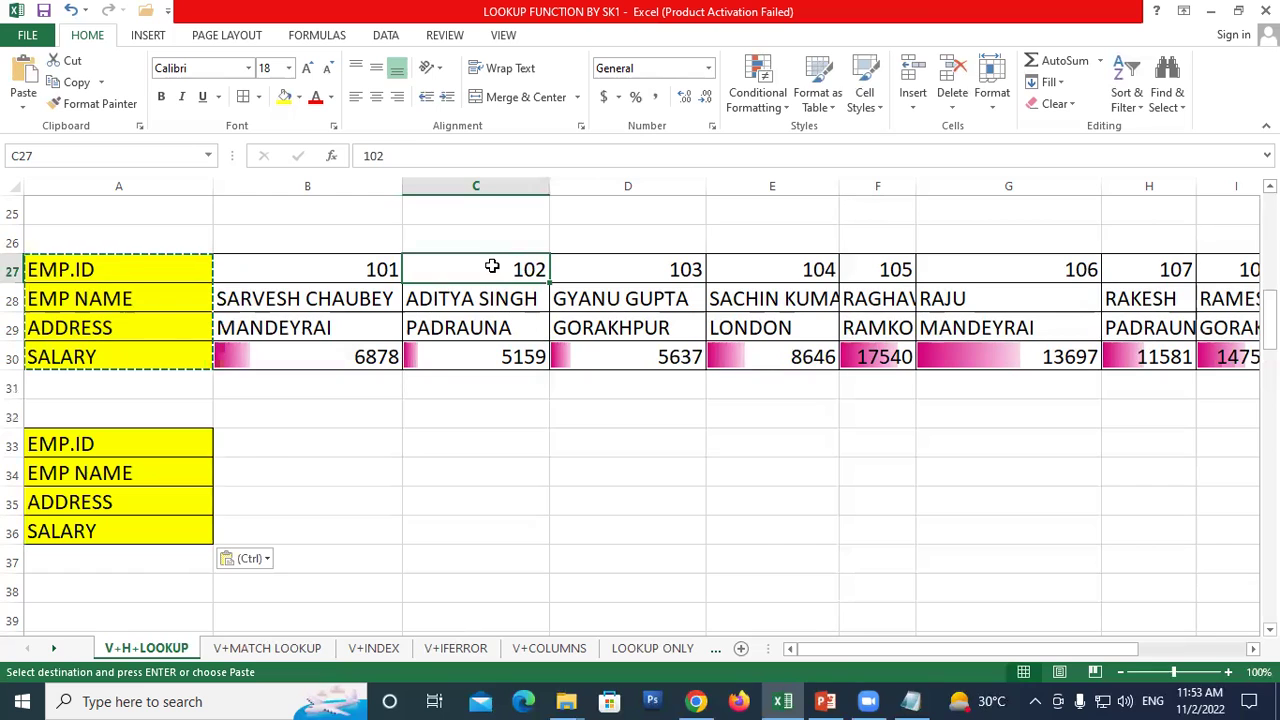
pyautogui.hotkey('ctrl', 'c')
pyautogui.click(286, 450)
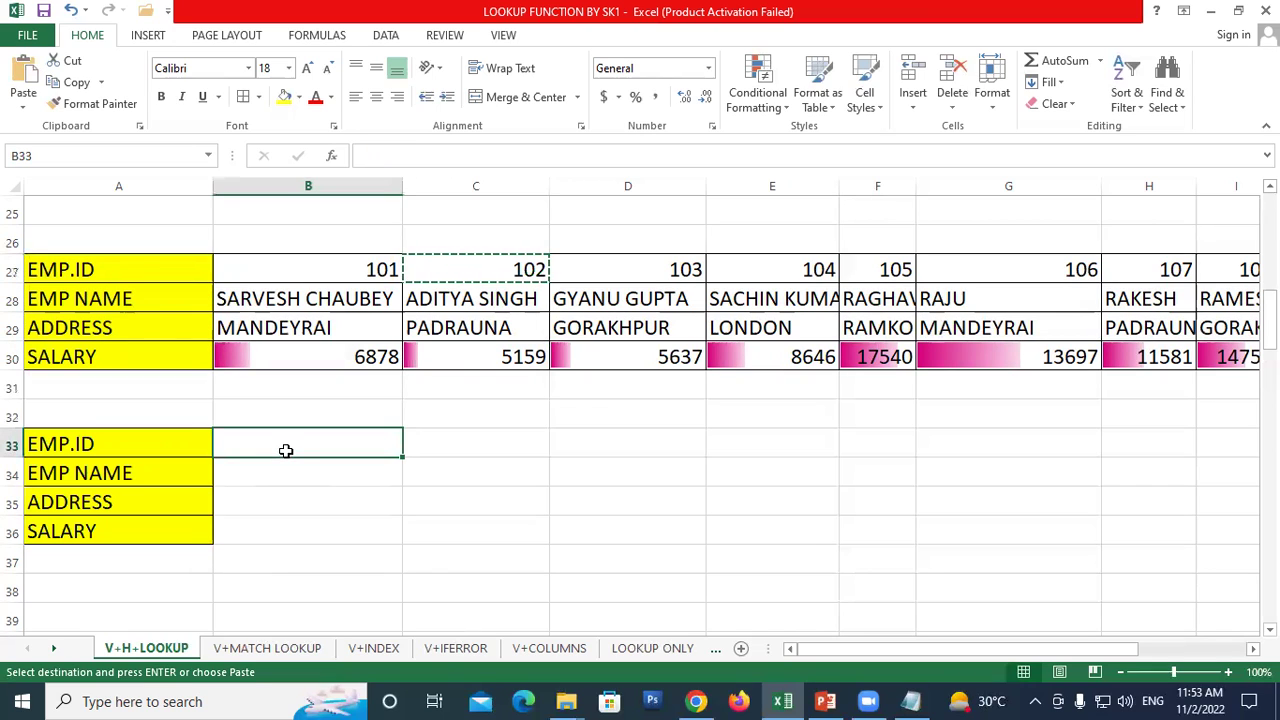
pyautogui.hotkey('ctrl', 'v')
# Step: Apply All Borders to B33:B36
pyautogui.click(306, 477)
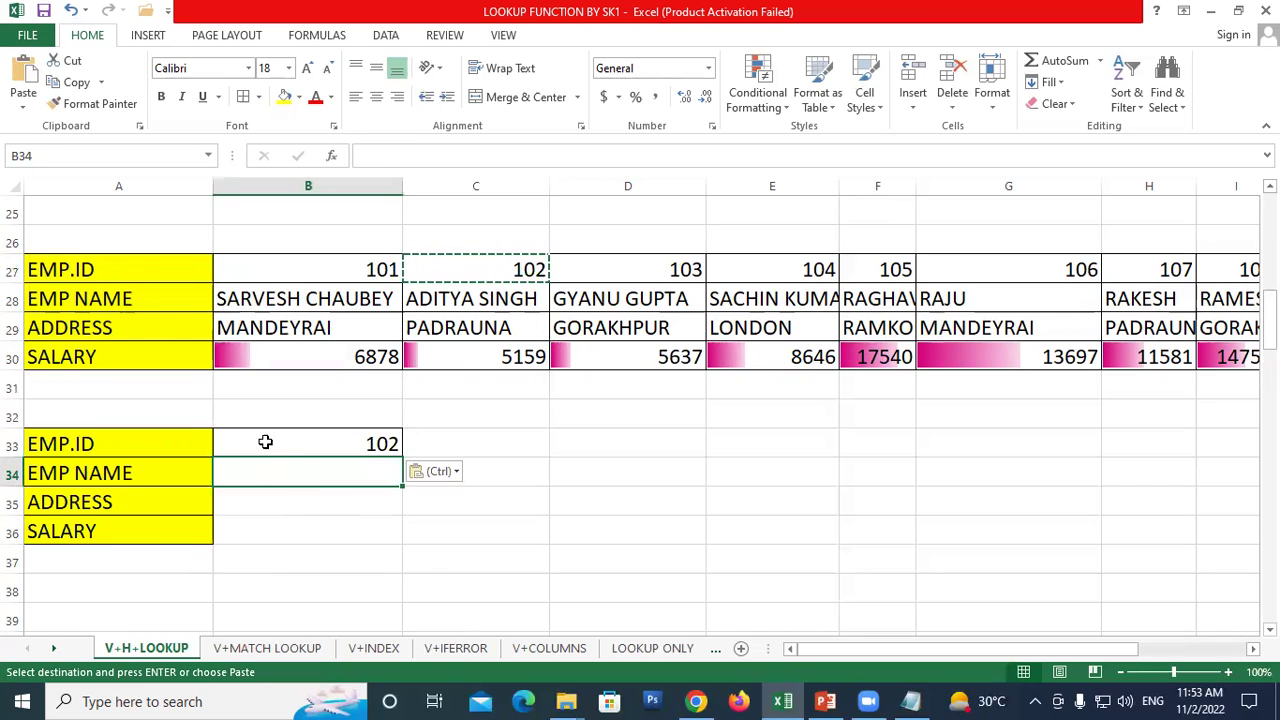
pyautogui.moveTo(265, 442); pyautogui.dragTo(255, 525)
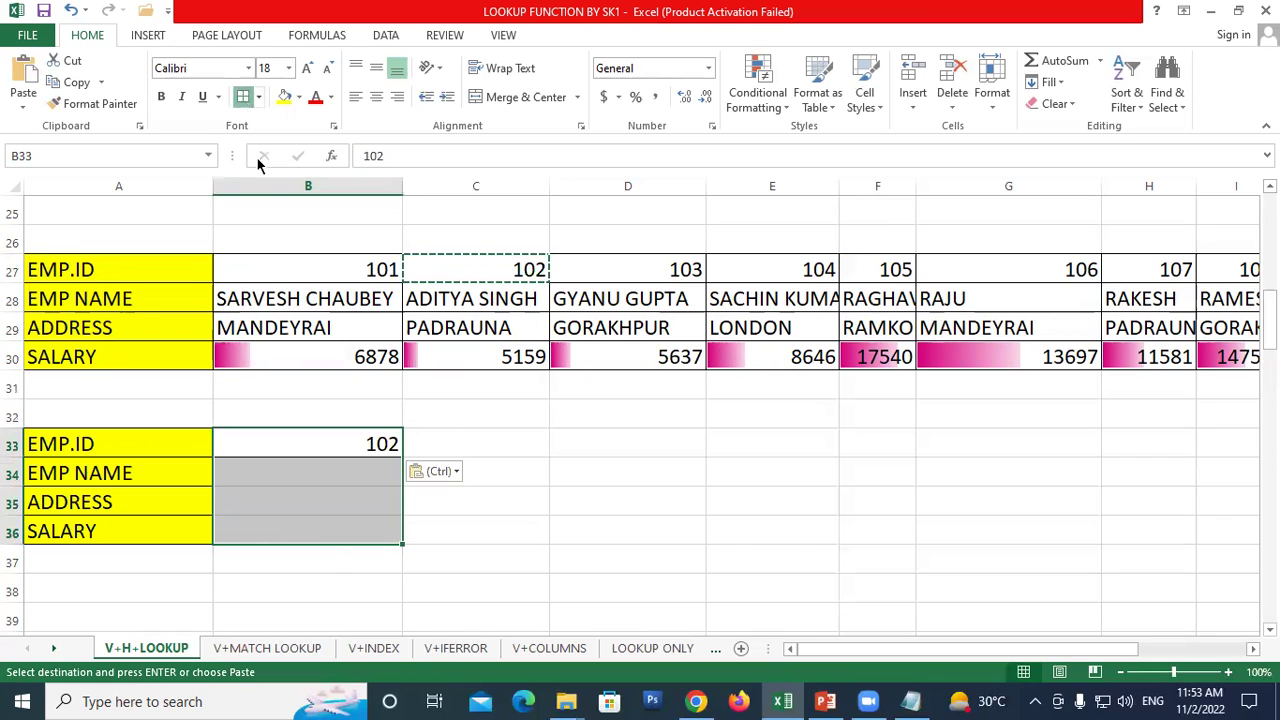
pyautogui.press('Escape')
pyautogui.click(342, 470)
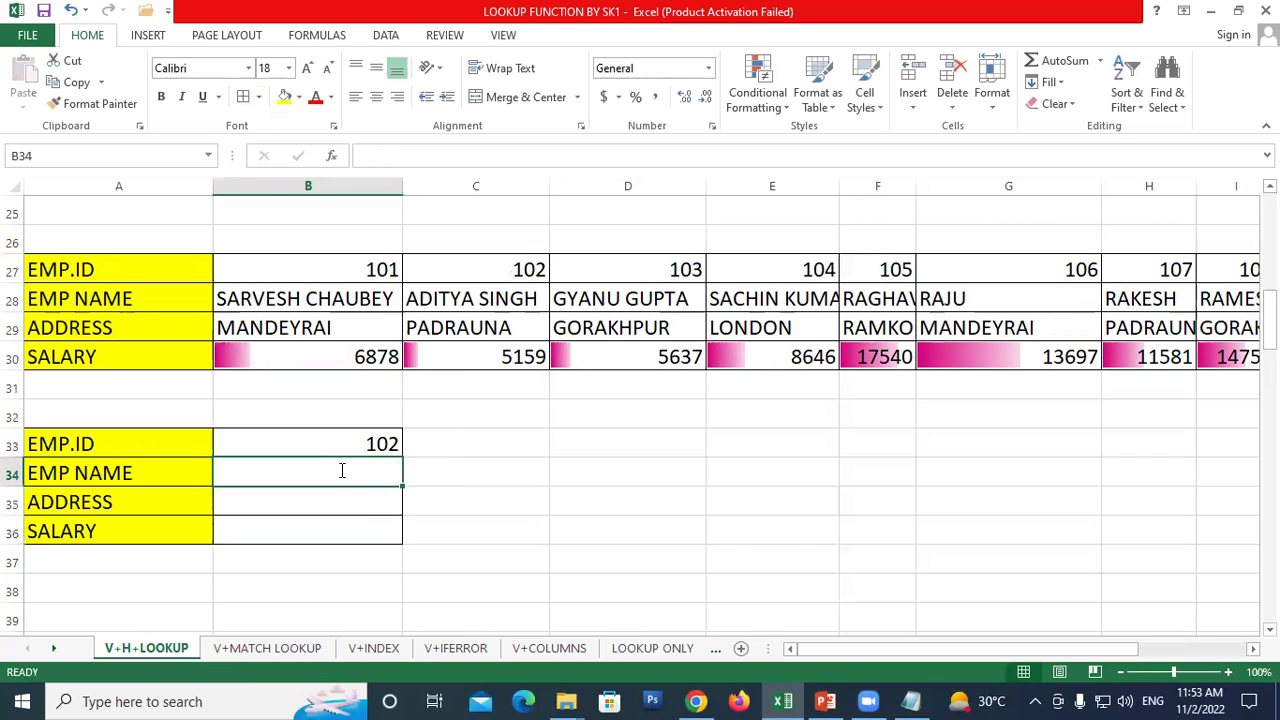
# Step: Enter =HLOOKUP(B33,A27:U30,2,0) in B34 to return employee 102's name
pyautogui.write('=H')
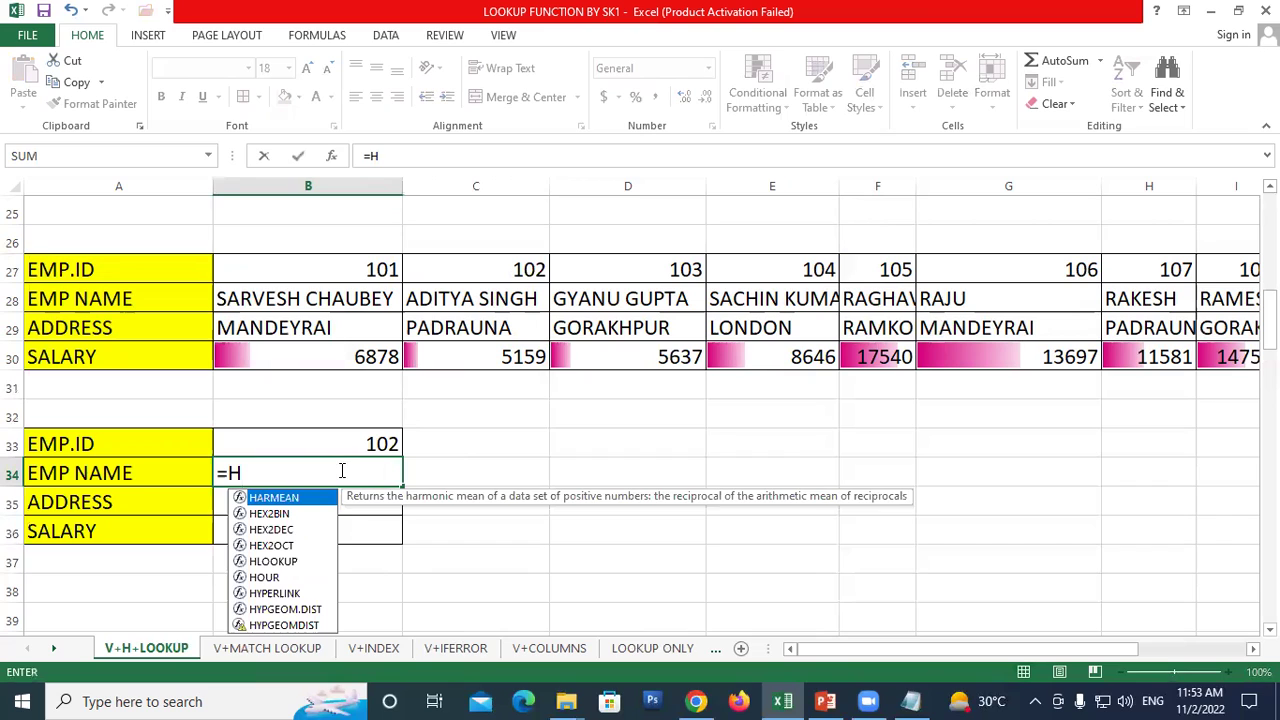
pyautogui.write('LO')
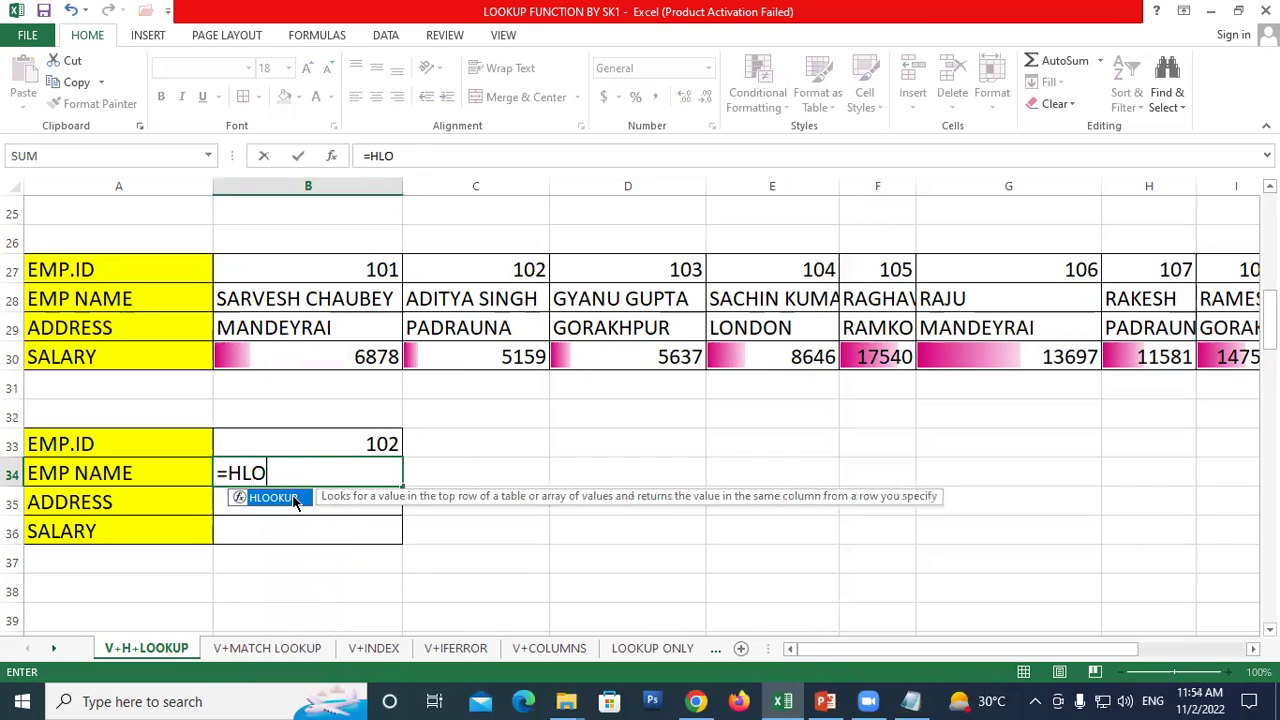
pyautogui.doubleClick(272, 497)
pyautogui.click(349, 450)
pyautogui.write(',')
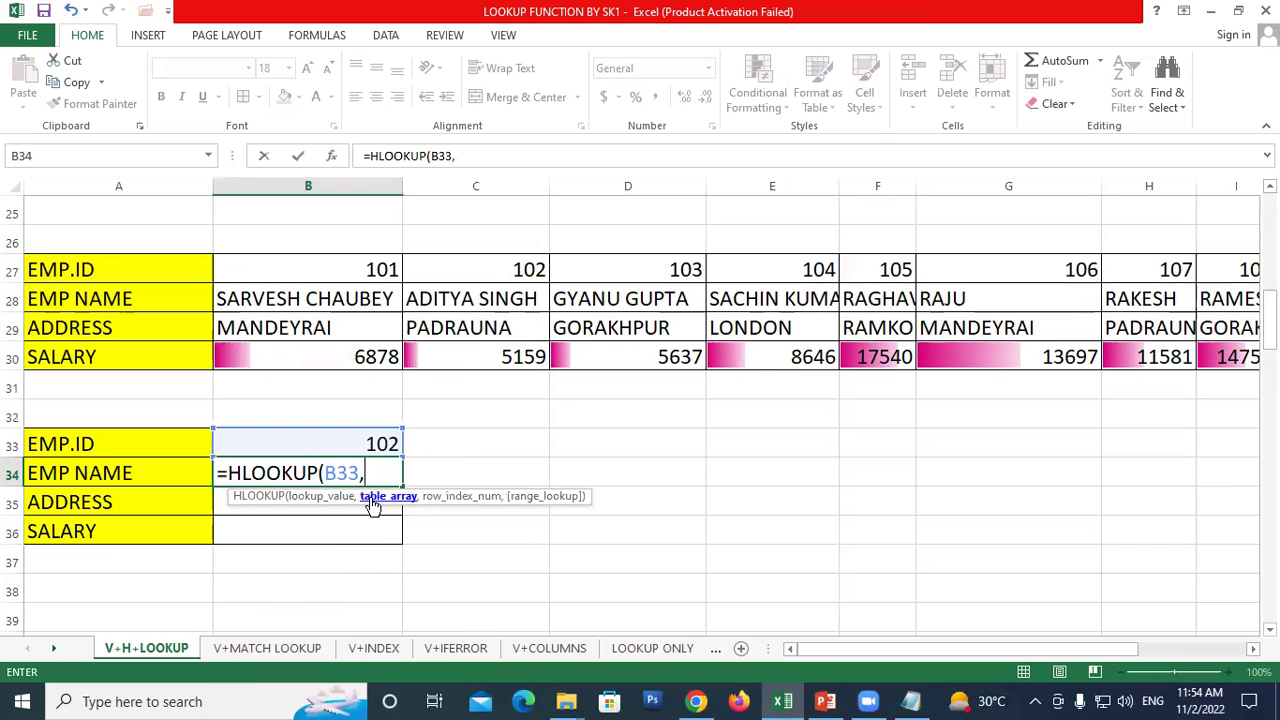
pyautogui.moveTo(91, 268)
pyautogui.mouseDown()
pyautogui.moveTo(1187, 357)
pyautogui.moveTo(1165, 357)
pyautogui.mouseUp()
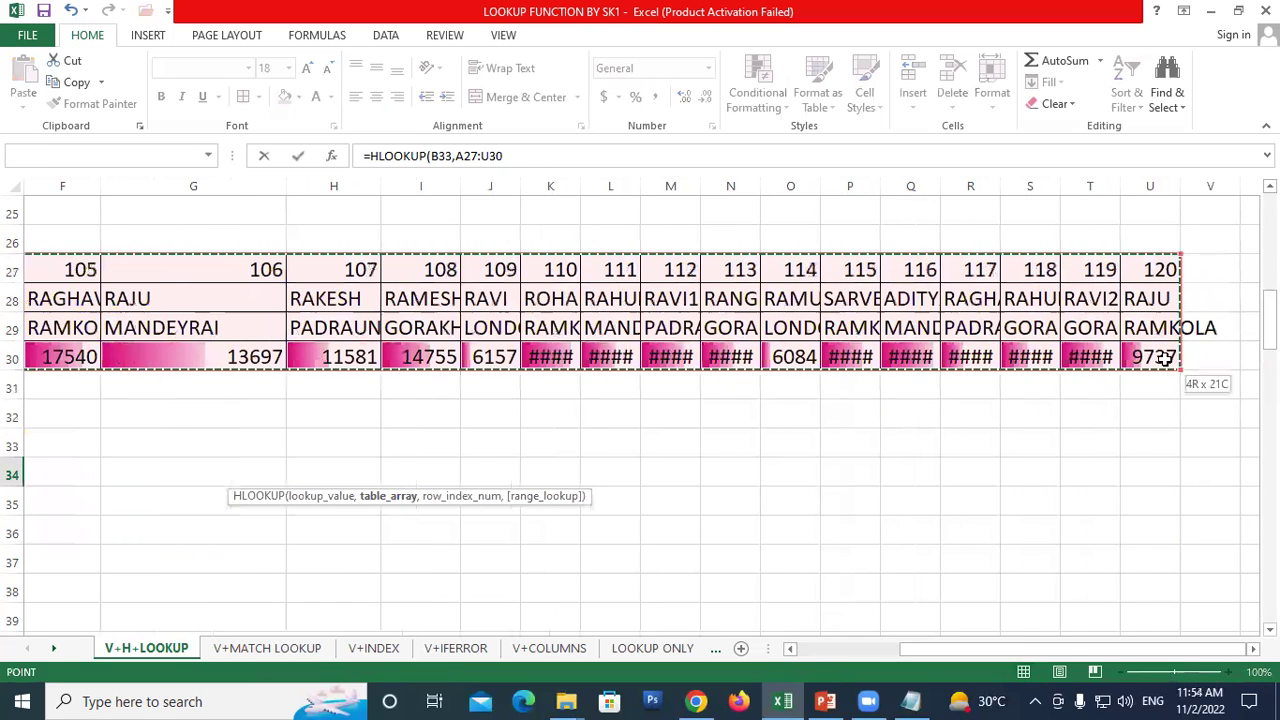
pyautogui.moveTo(922, 647); pyautogui.dragTo(486, 620)
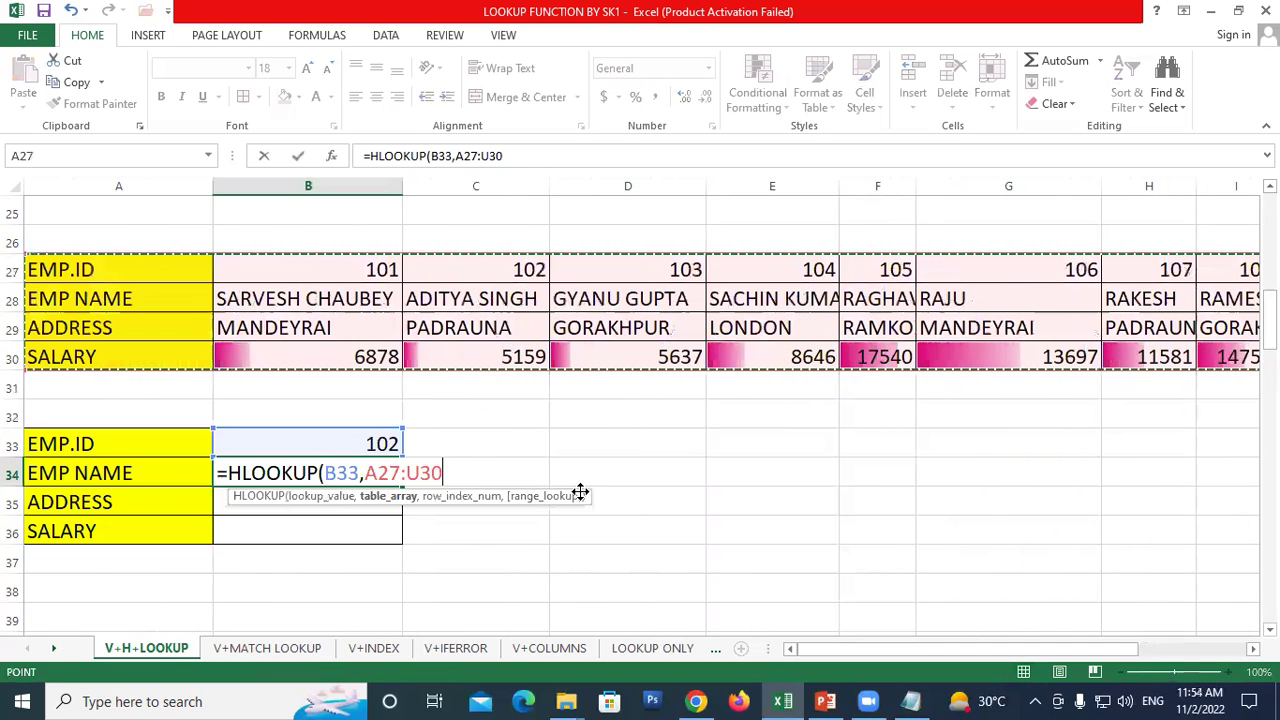
pyautogui.write(',')
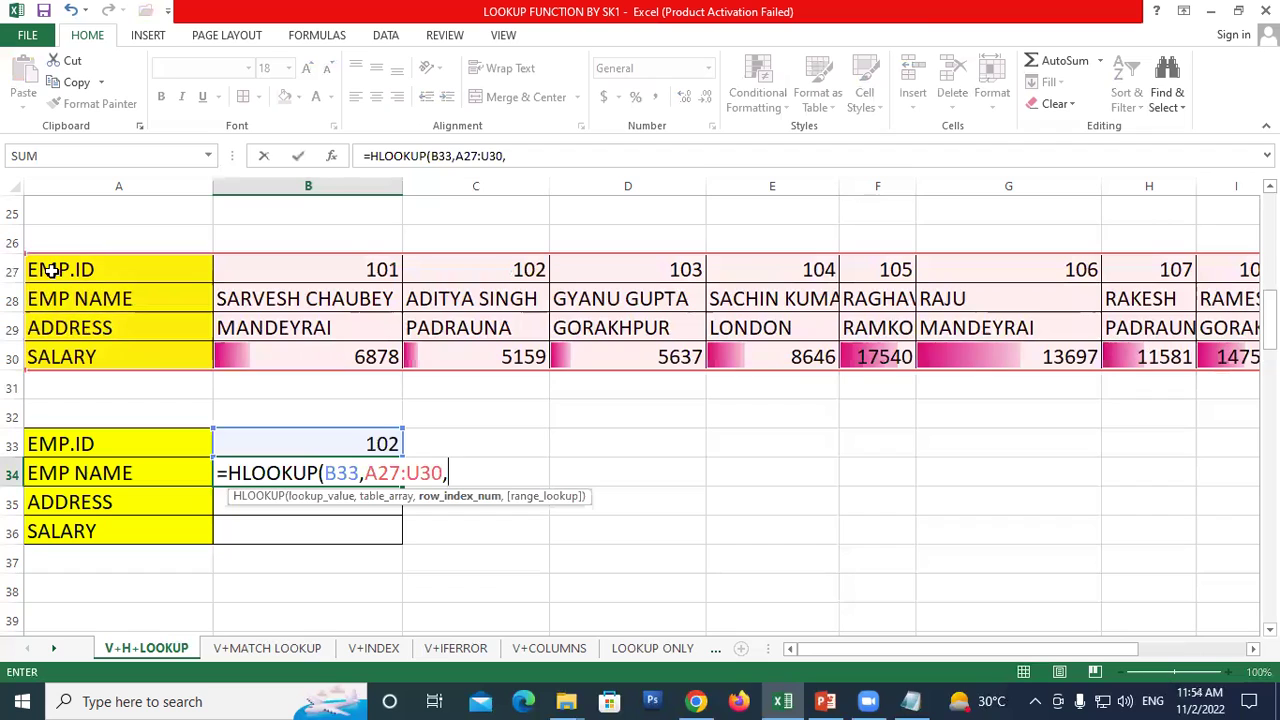
pyautogui.write('2,0')
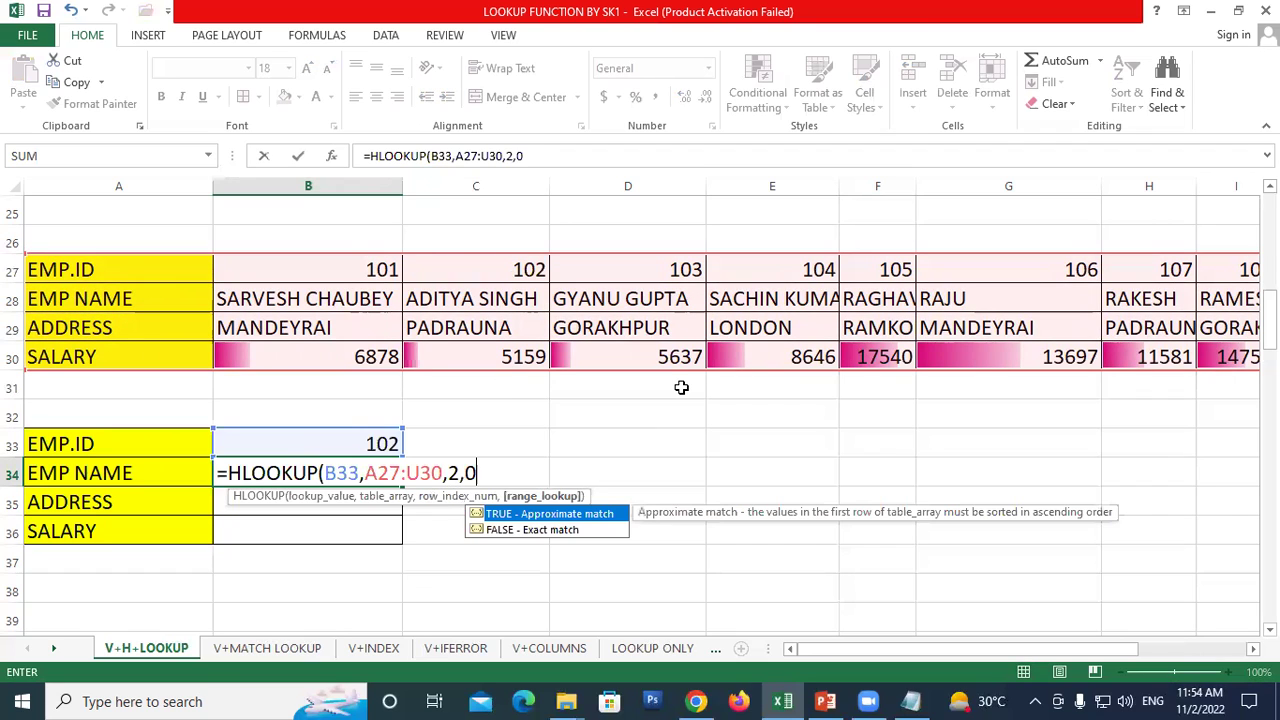
pyautogui.write(')')
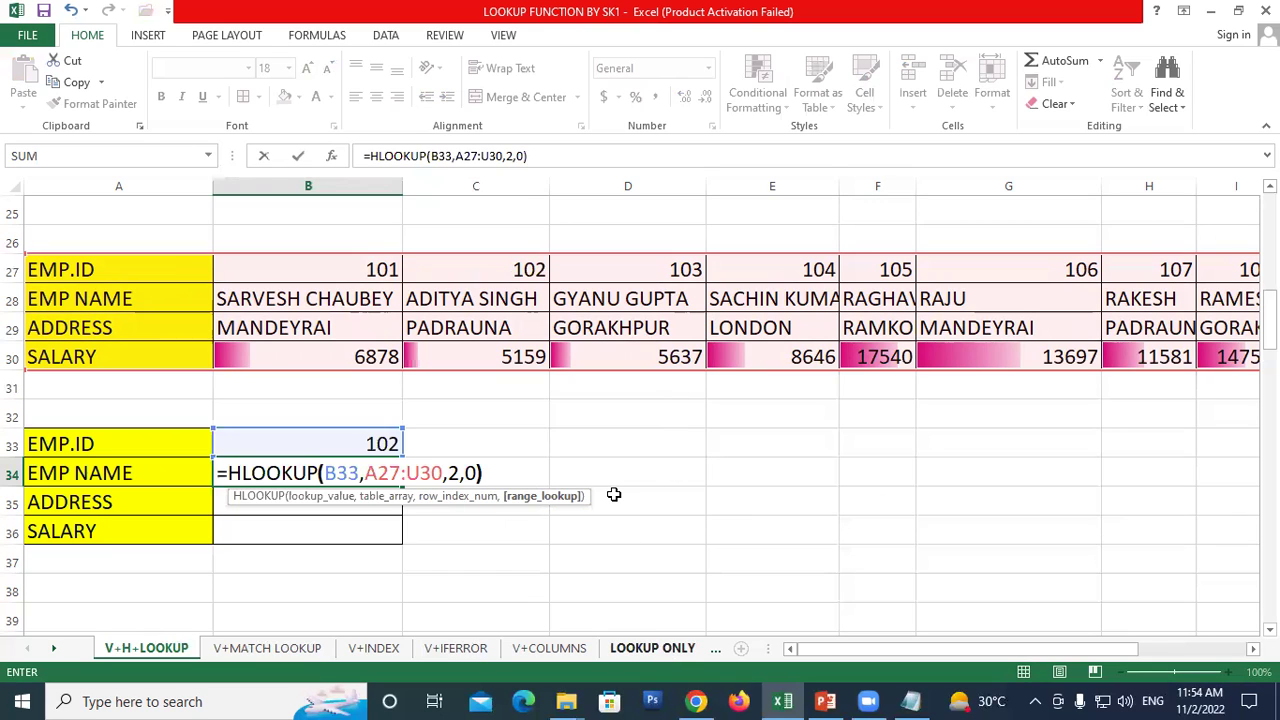
pyautogui.press('Return')
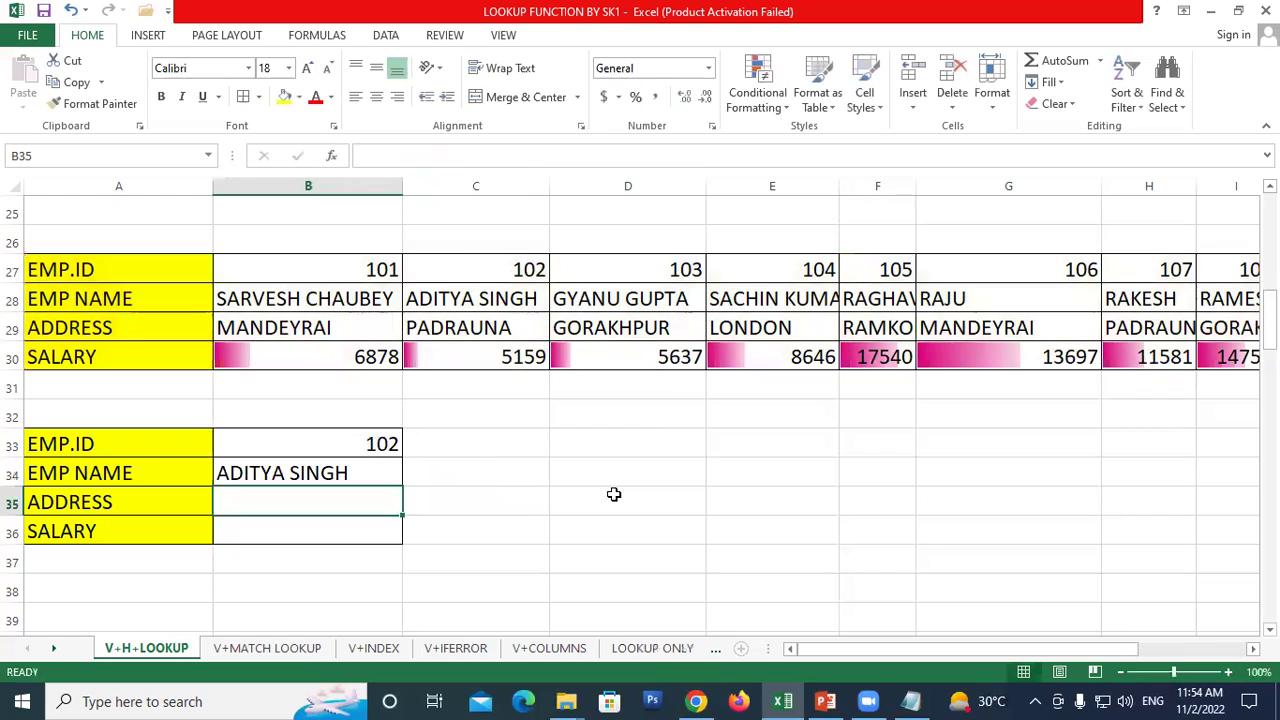